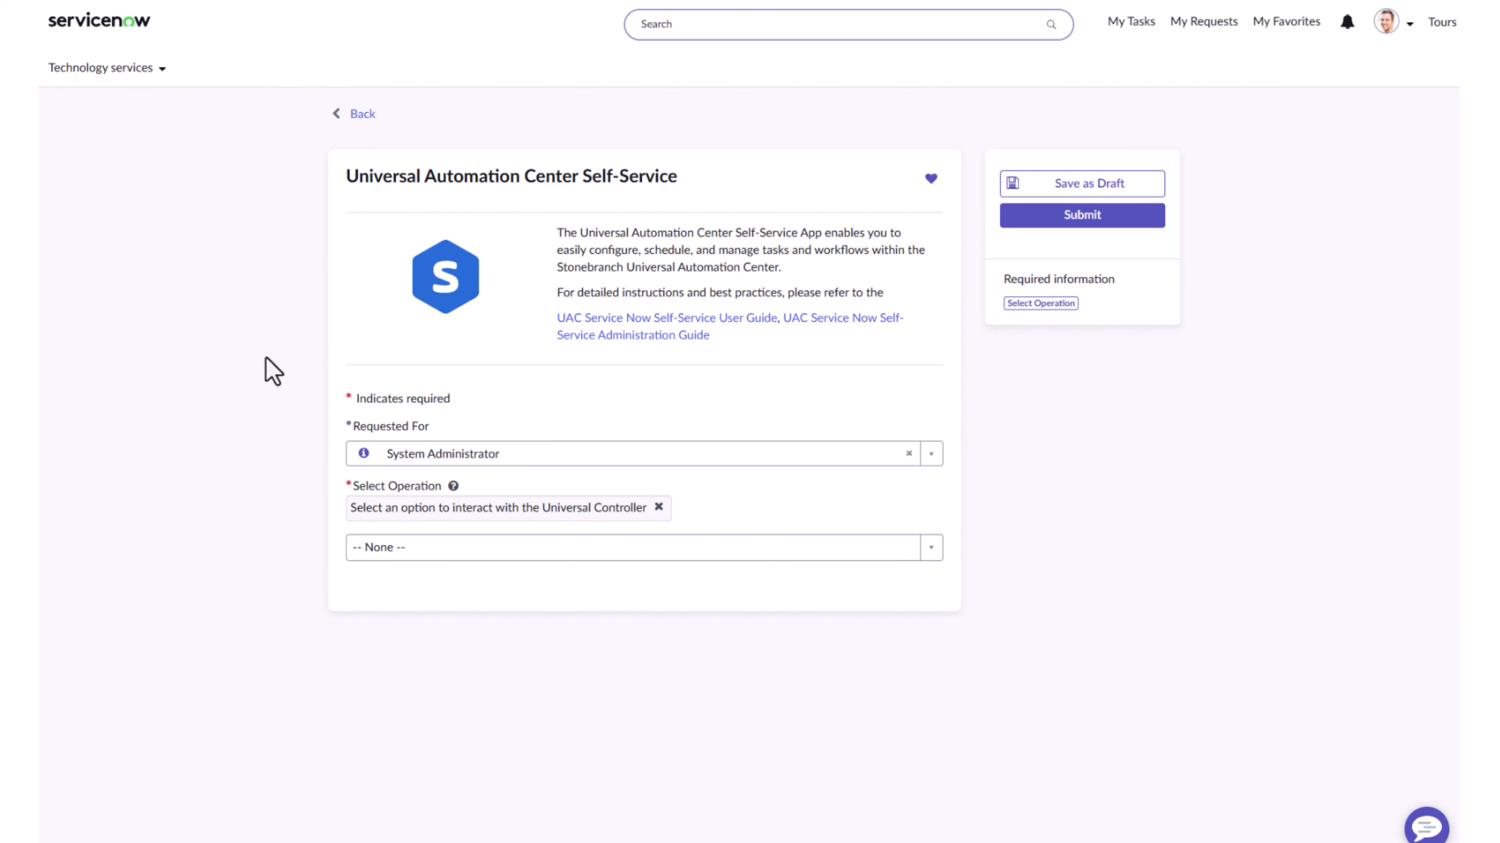
Set the self-service operation to Create Task and choose SAP as the task type
click(786, 542)
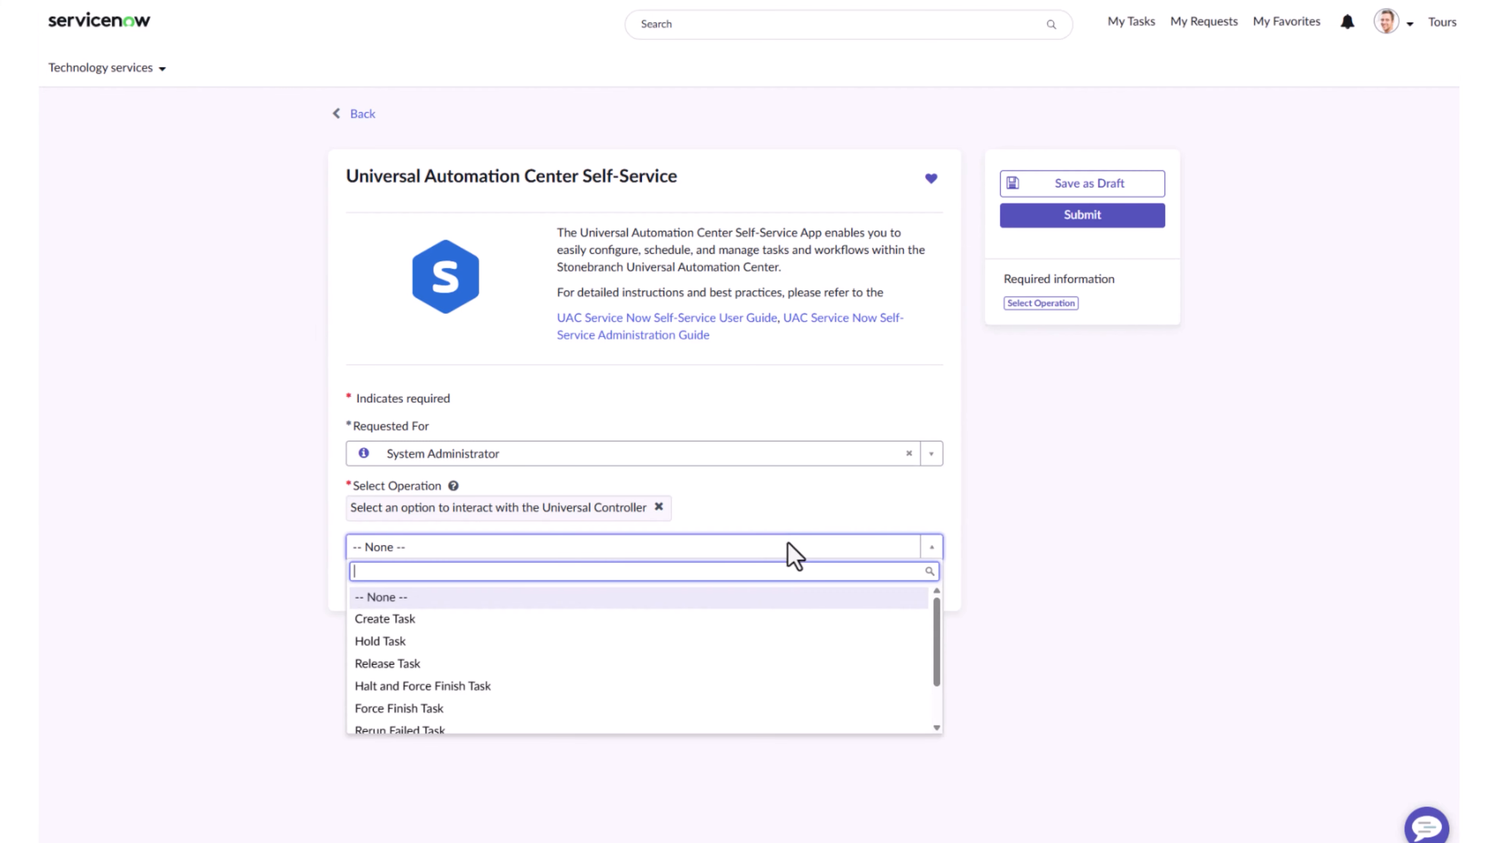
scroll(436, 679, down, 1)
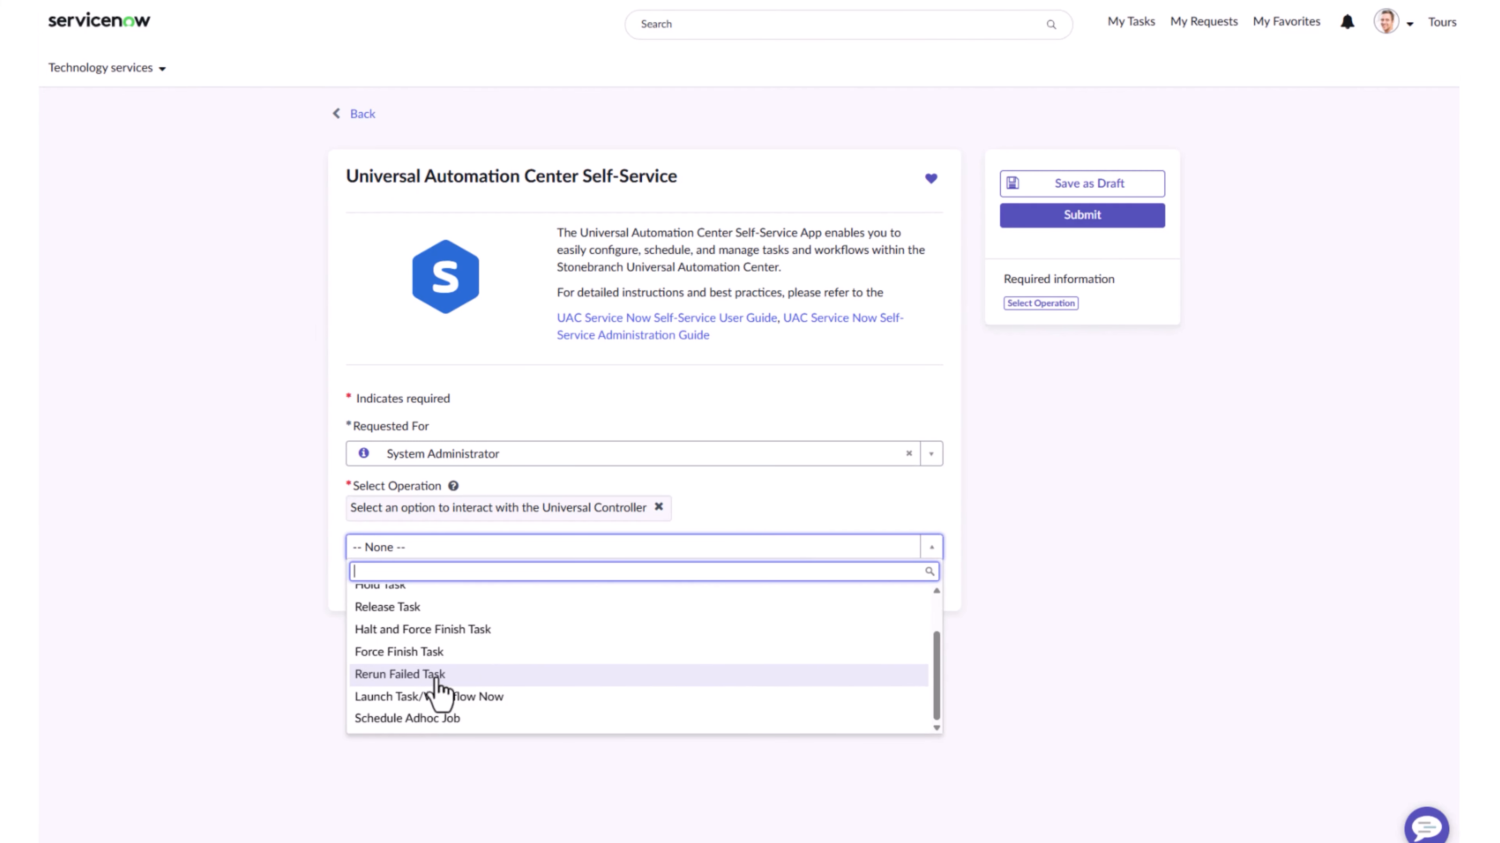
scroll(414, 661, up, 2)
click(396, 619)
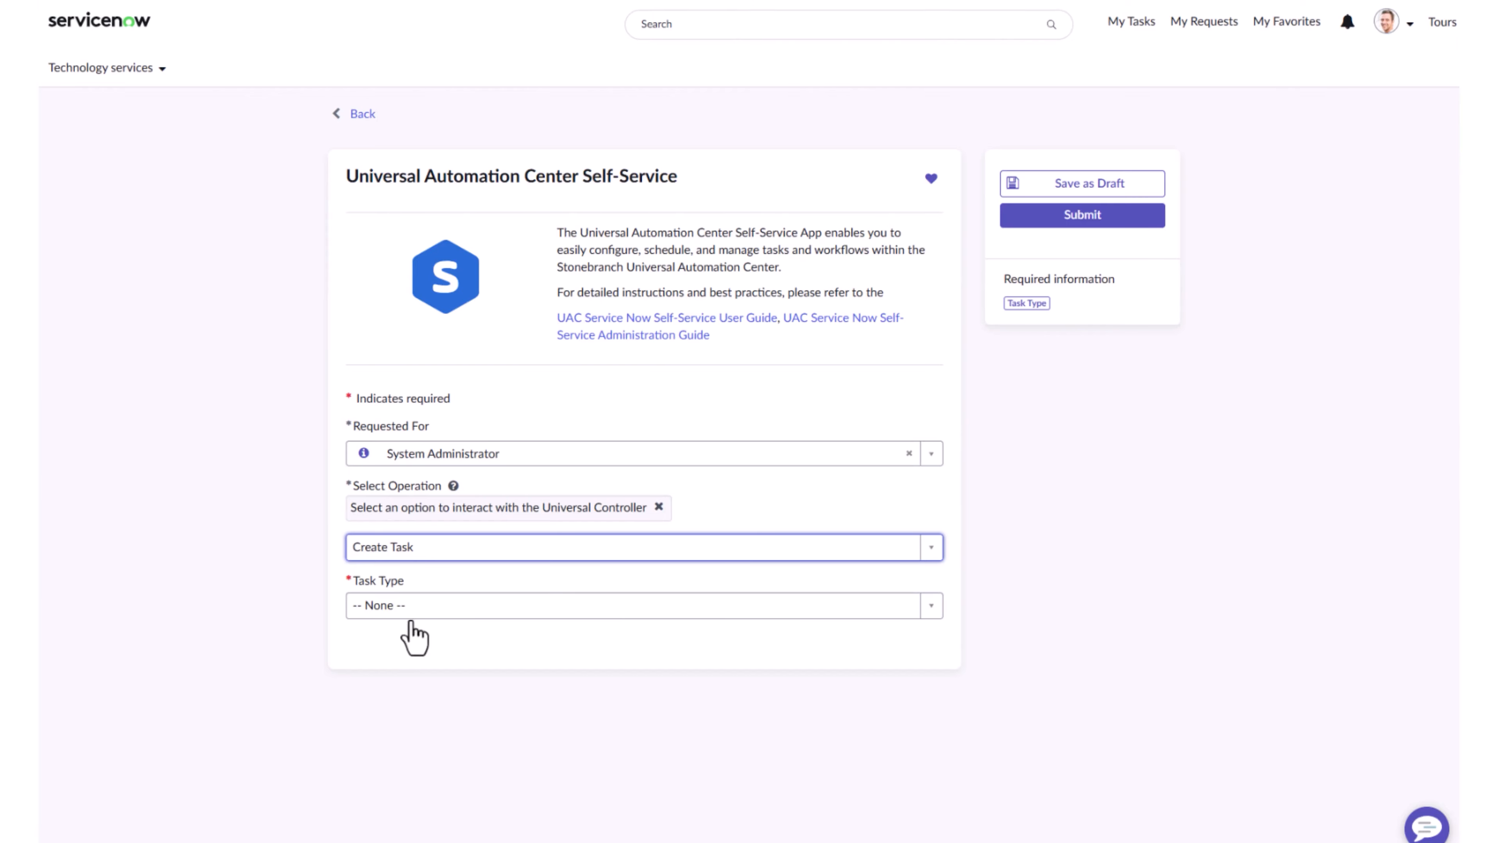
click(416, 608)
click(402, 746)
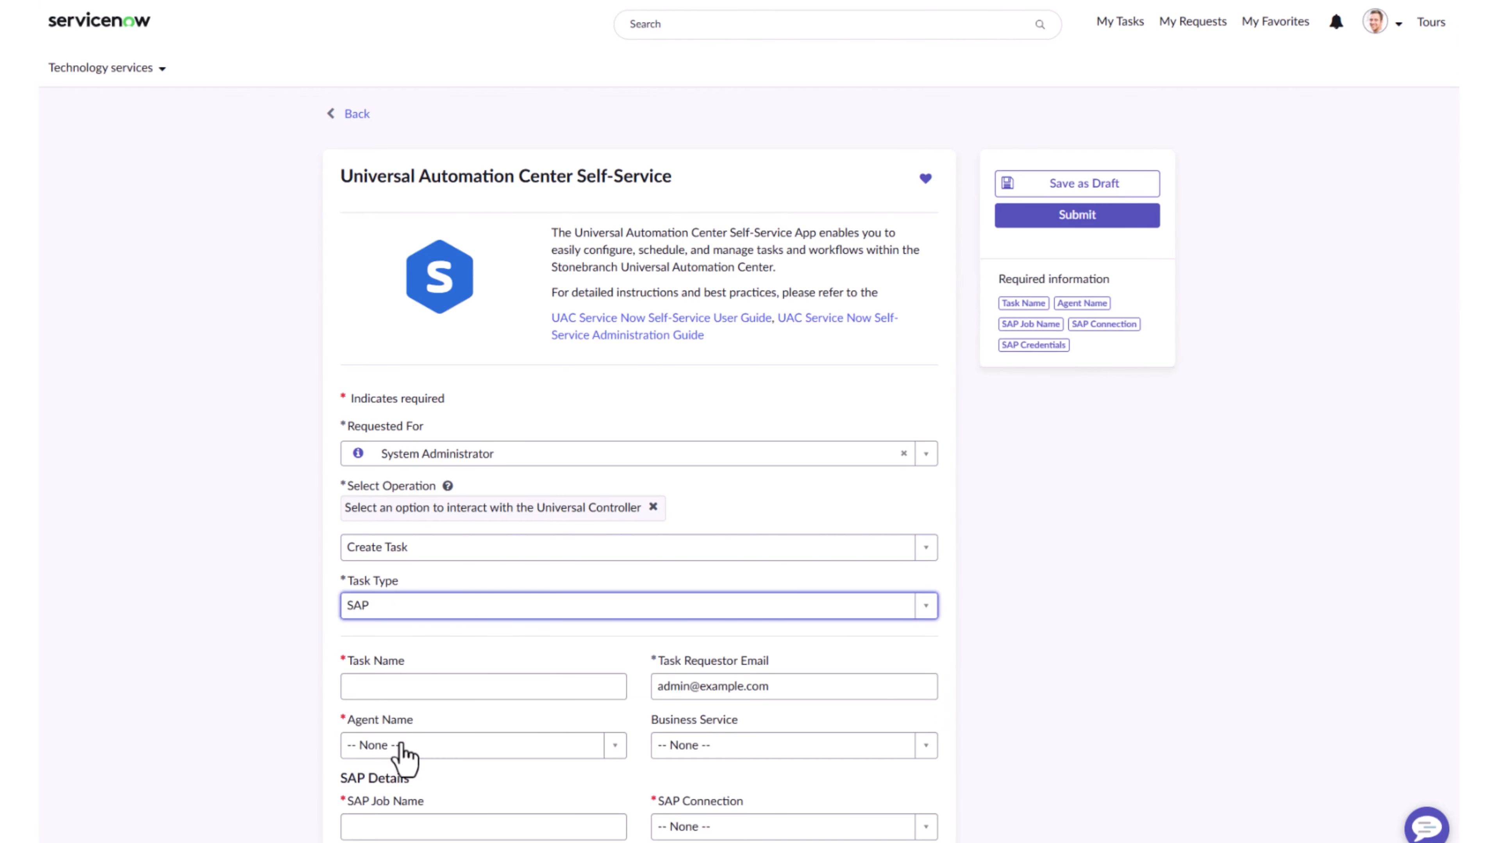
Enter SAP-DEMO as both the task name and the SAP job name, and select AGT_LINUX_PS1 as the agent
scroll(501, 626, down, 6)
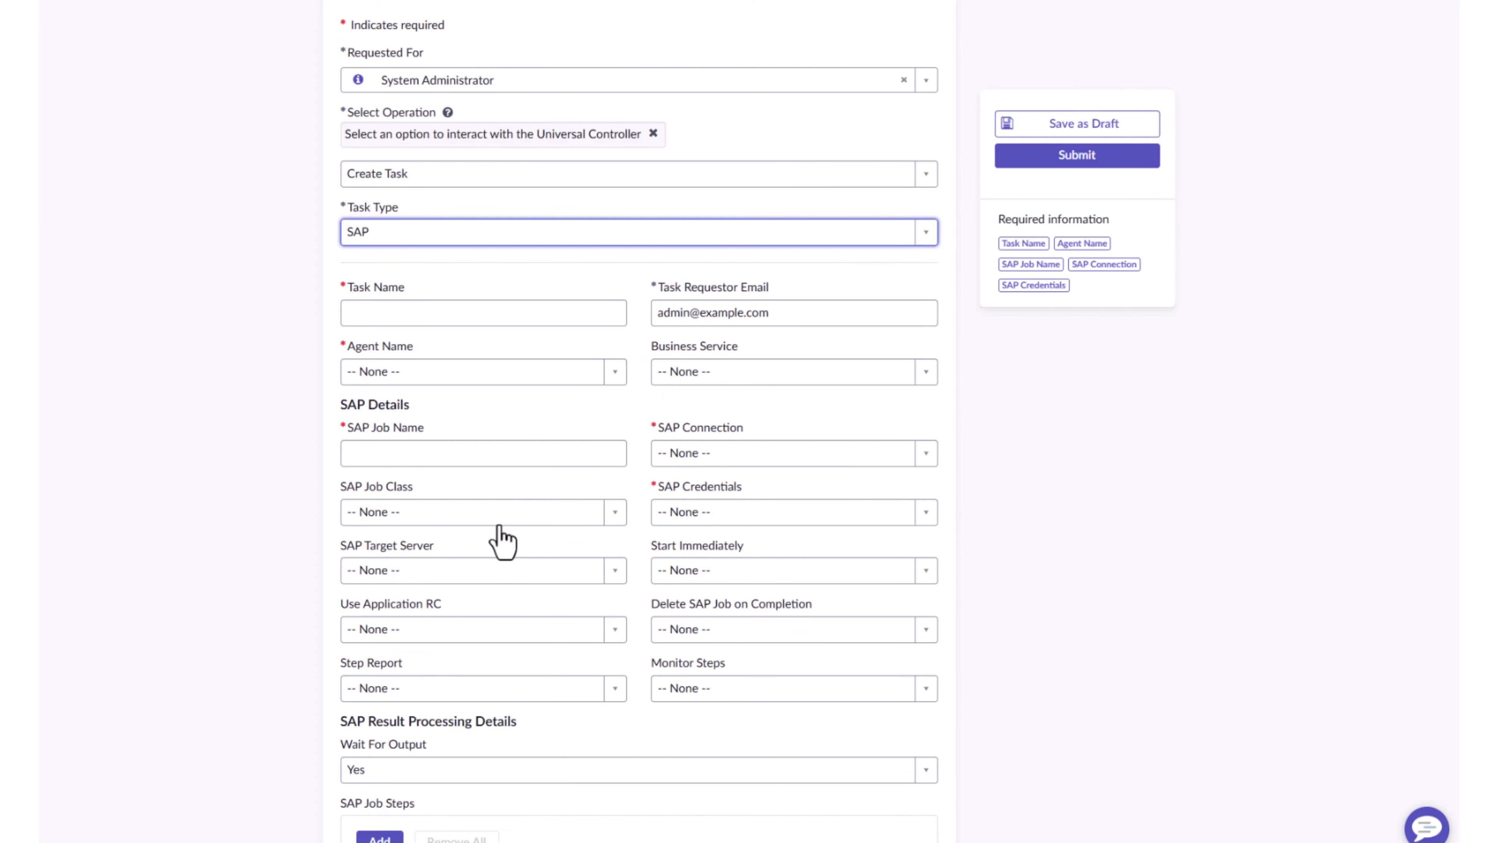
click(402, 316)
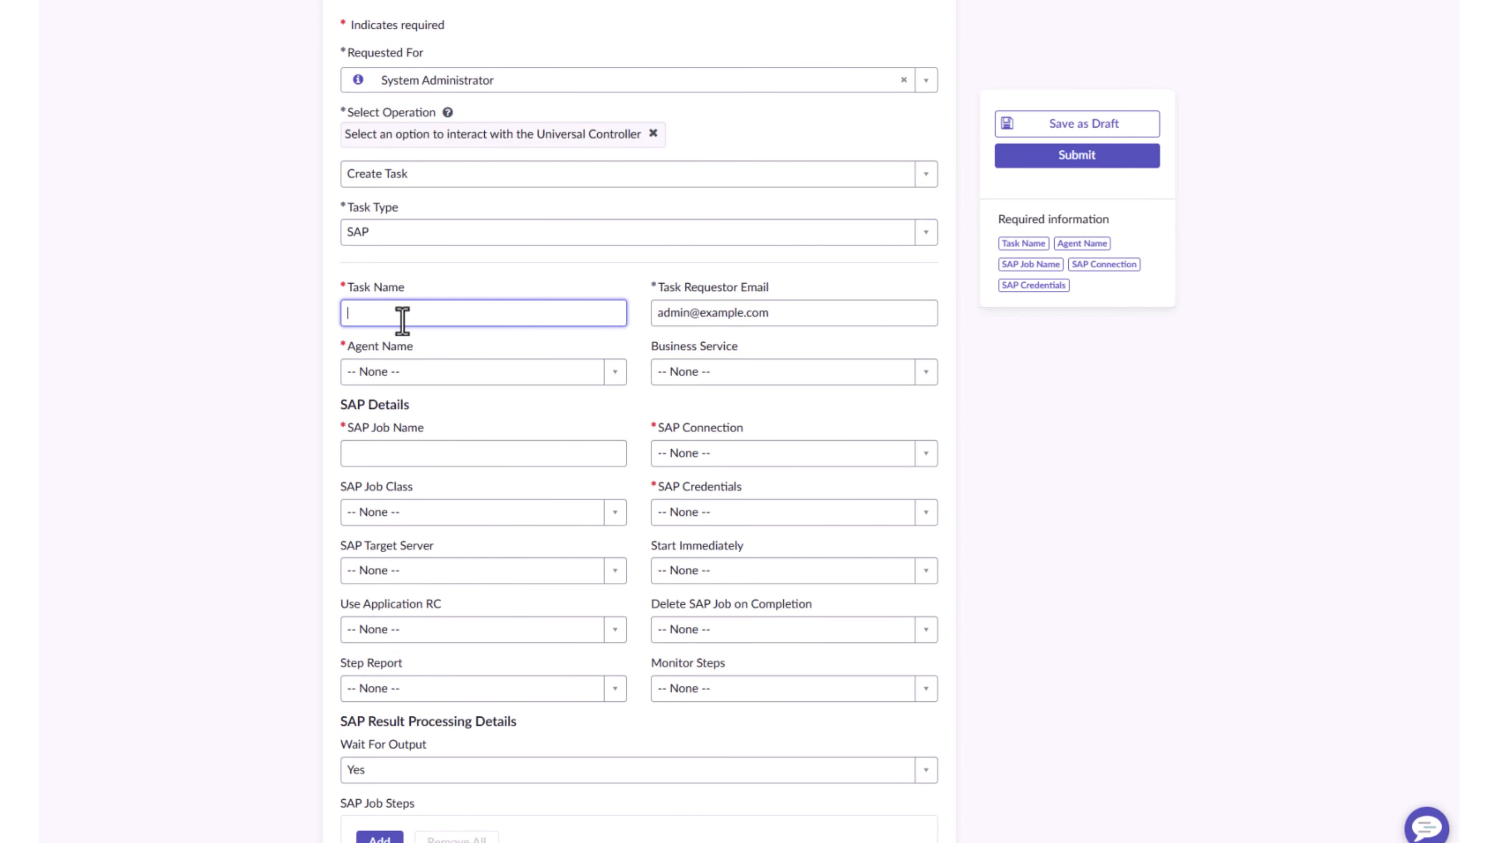
text(SAP-DEMO)
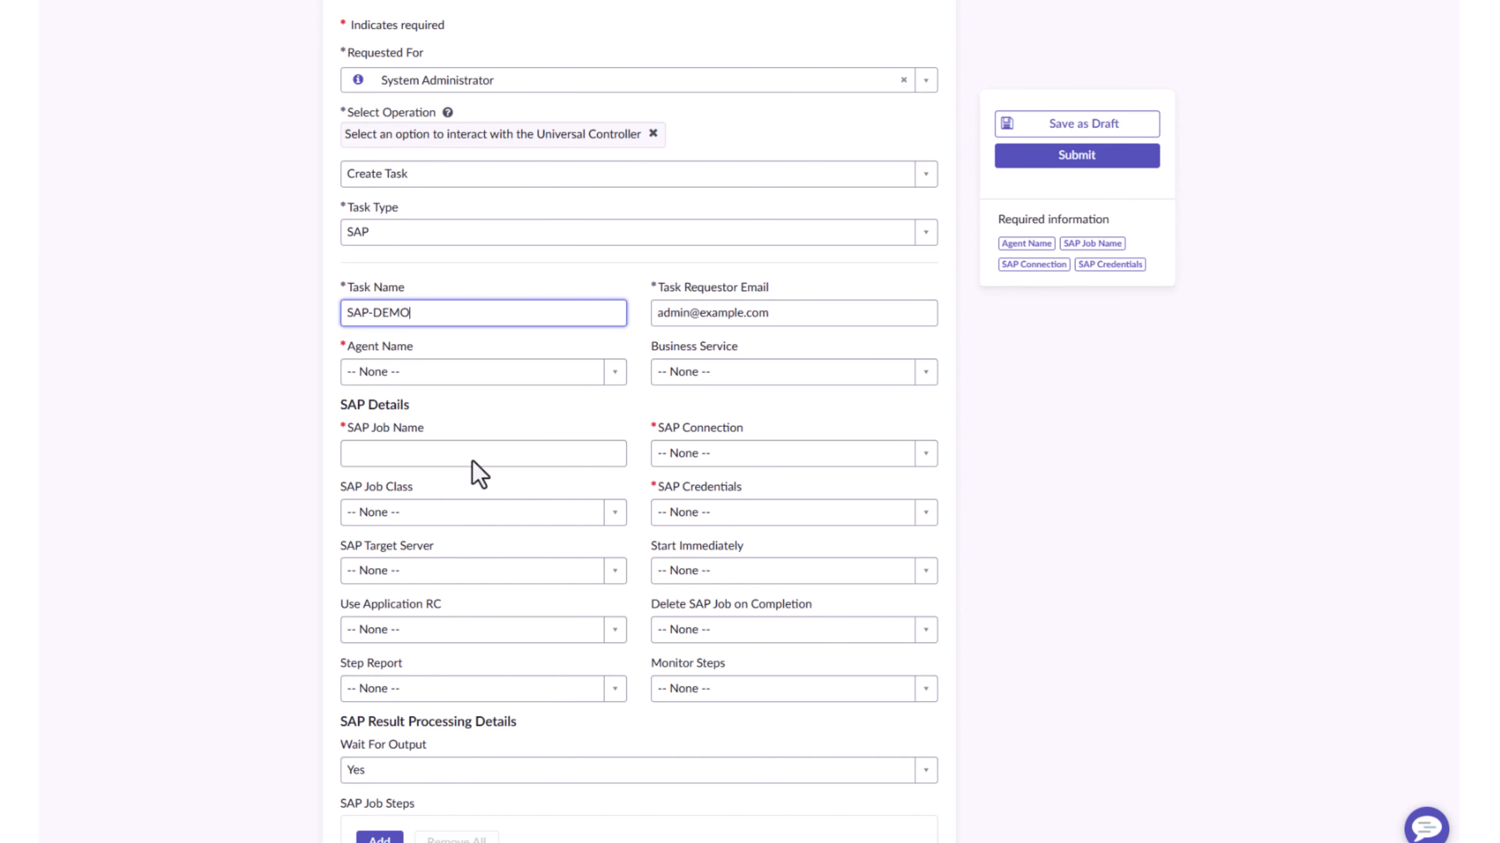
click(614, 376)
click(496, 444)
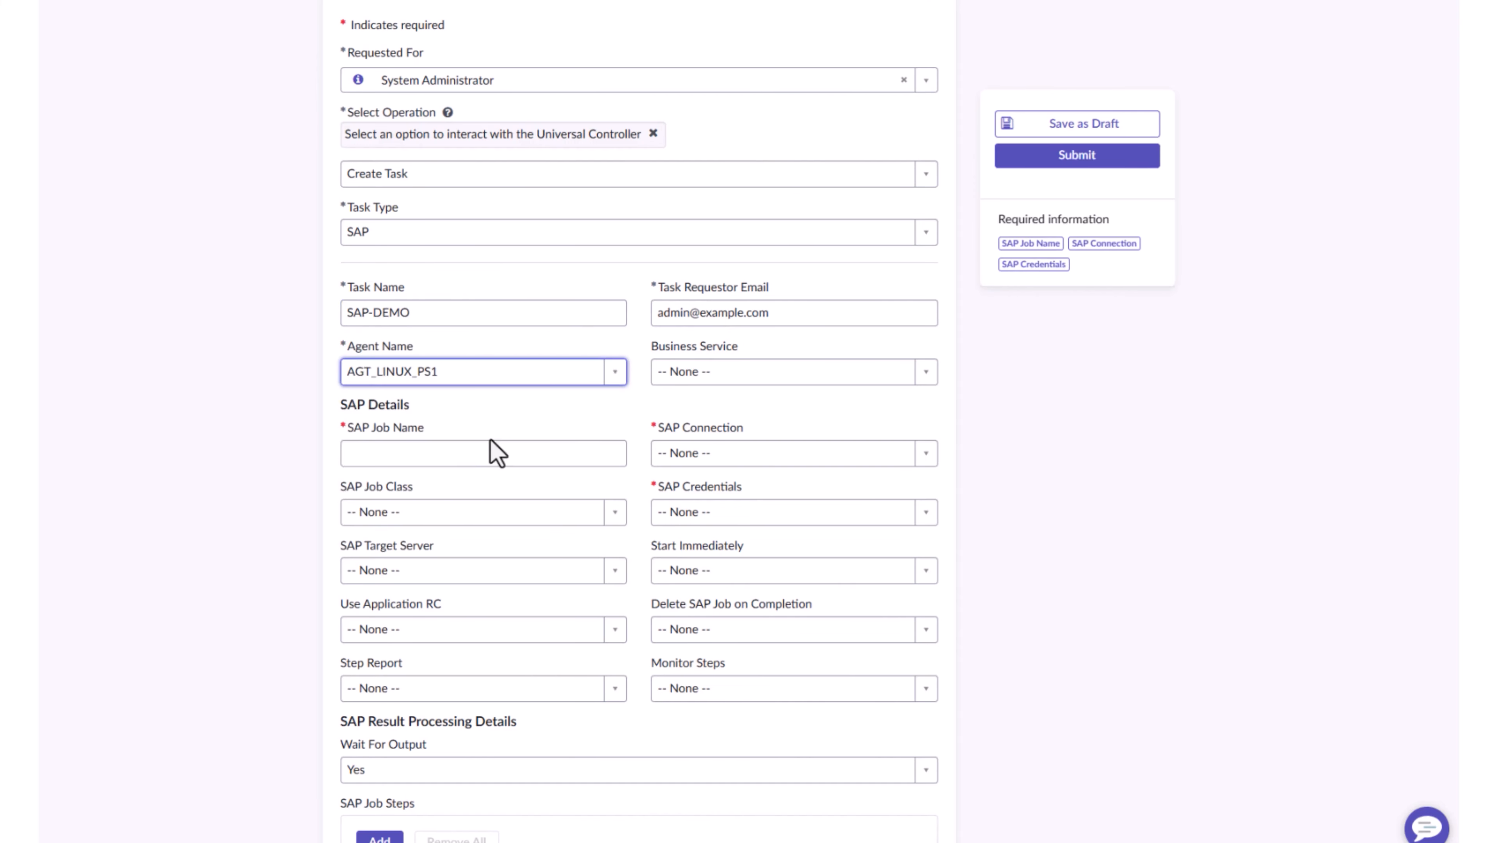
click(463, 453)
text(SAP-DEMO)
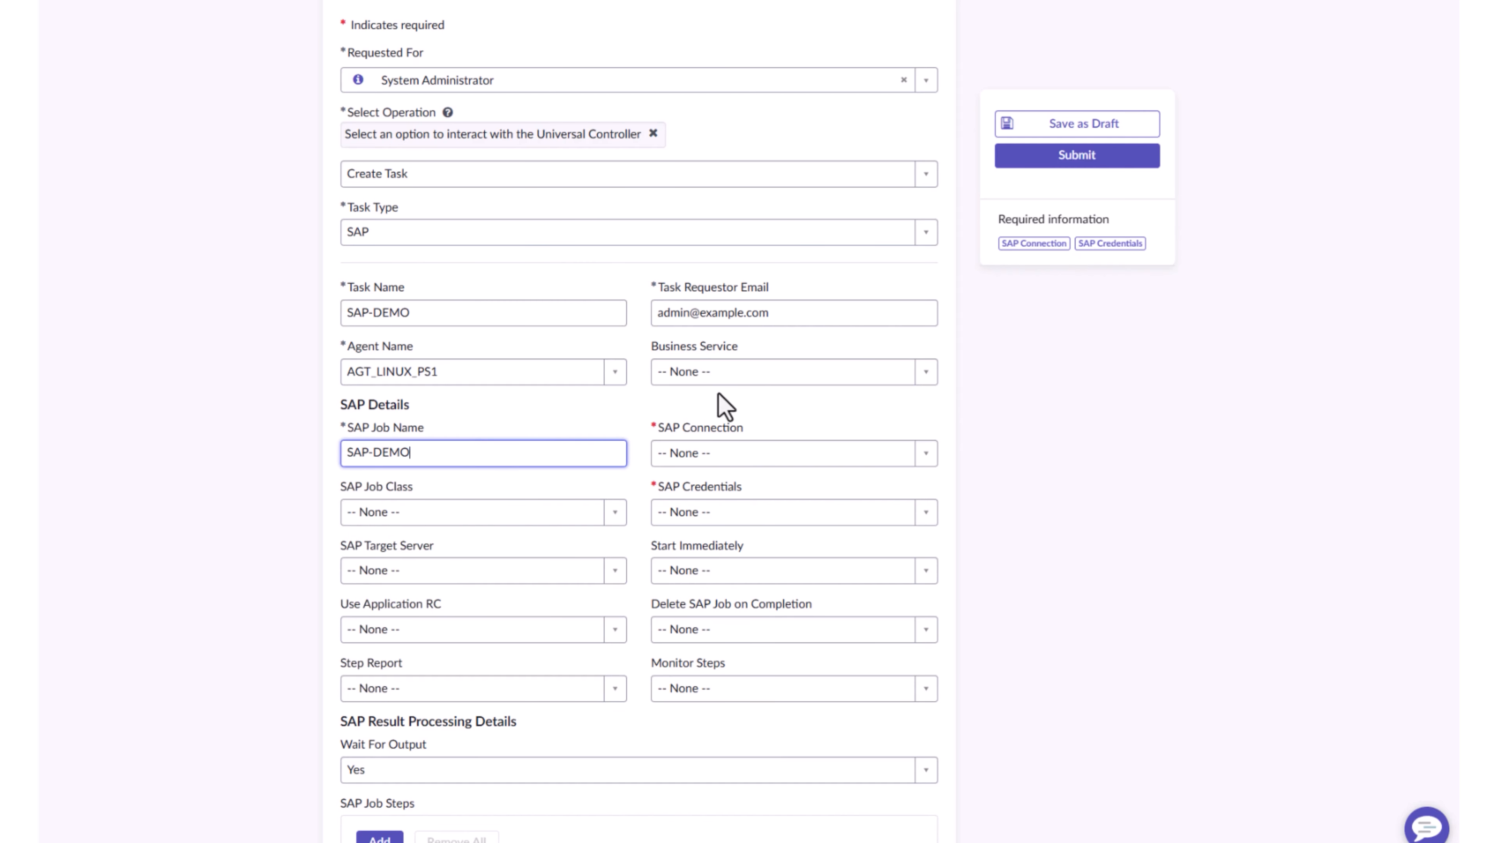
Select SAP-D44-CLIENT-001 as the SAP connection and SAP Demo user as the SAP credentials
click(891, 464)
click(766, 528)
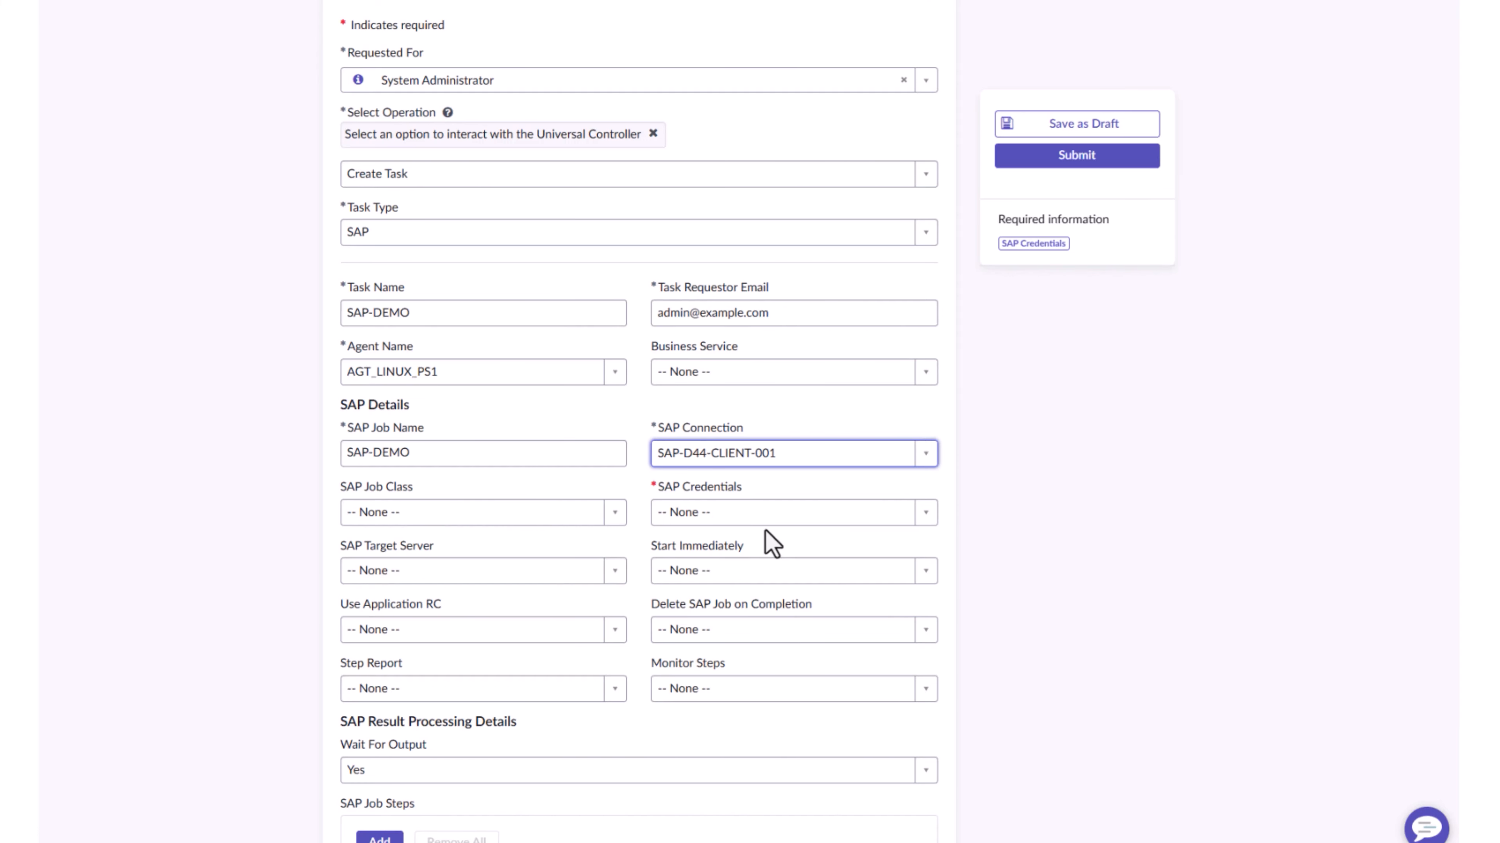
click(774, 514)
click(727, 584)
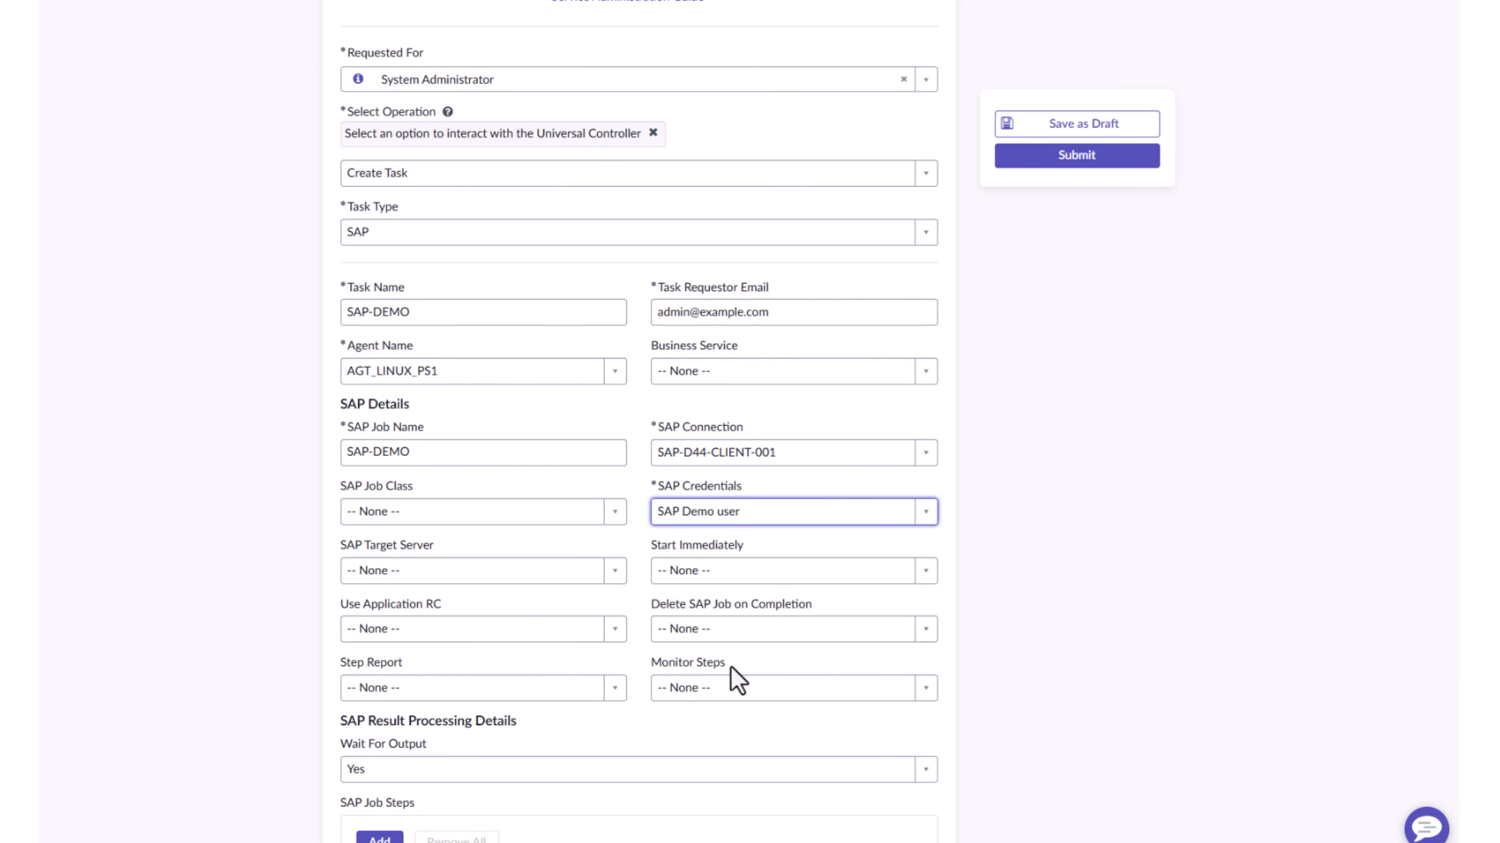
click(460, 516)
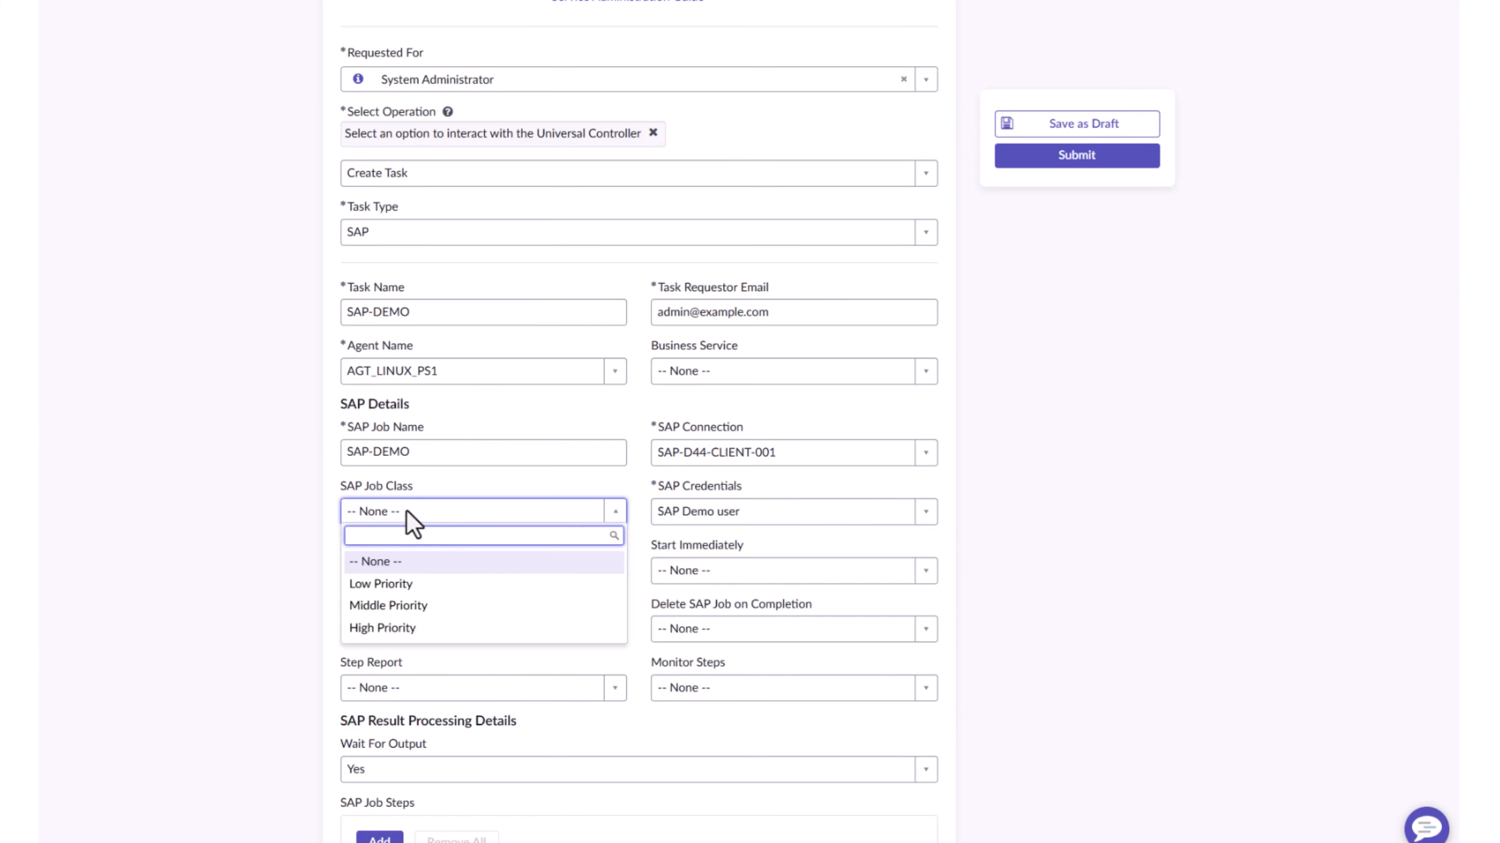
click(248, 522)
Start a new ABAP Program row in the SAP job steps and name it ABAP_DOCU_LIST
scroll(592, 613, down, 3)
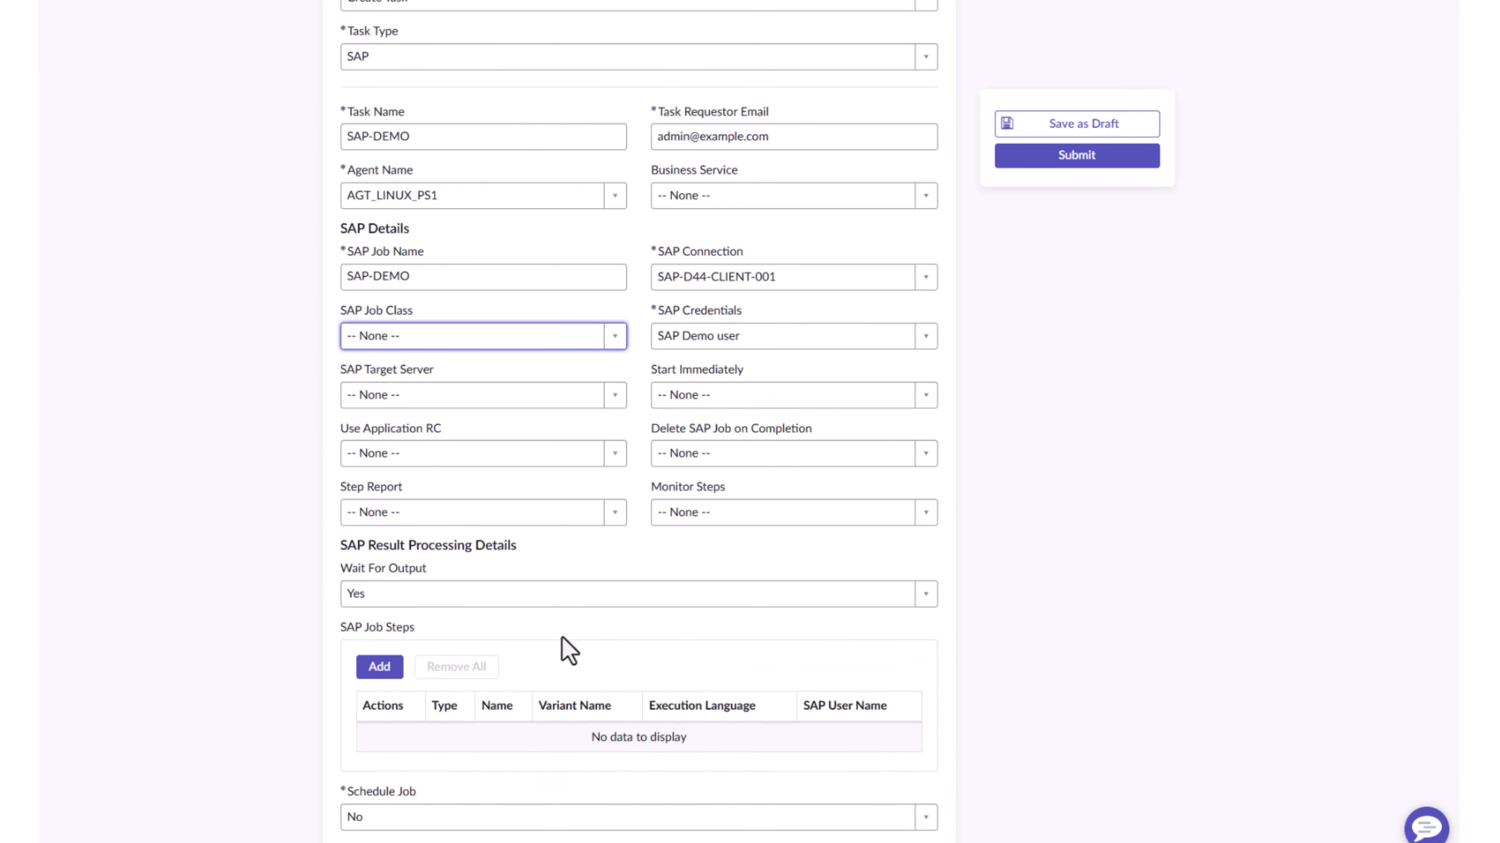
click(380, 670)
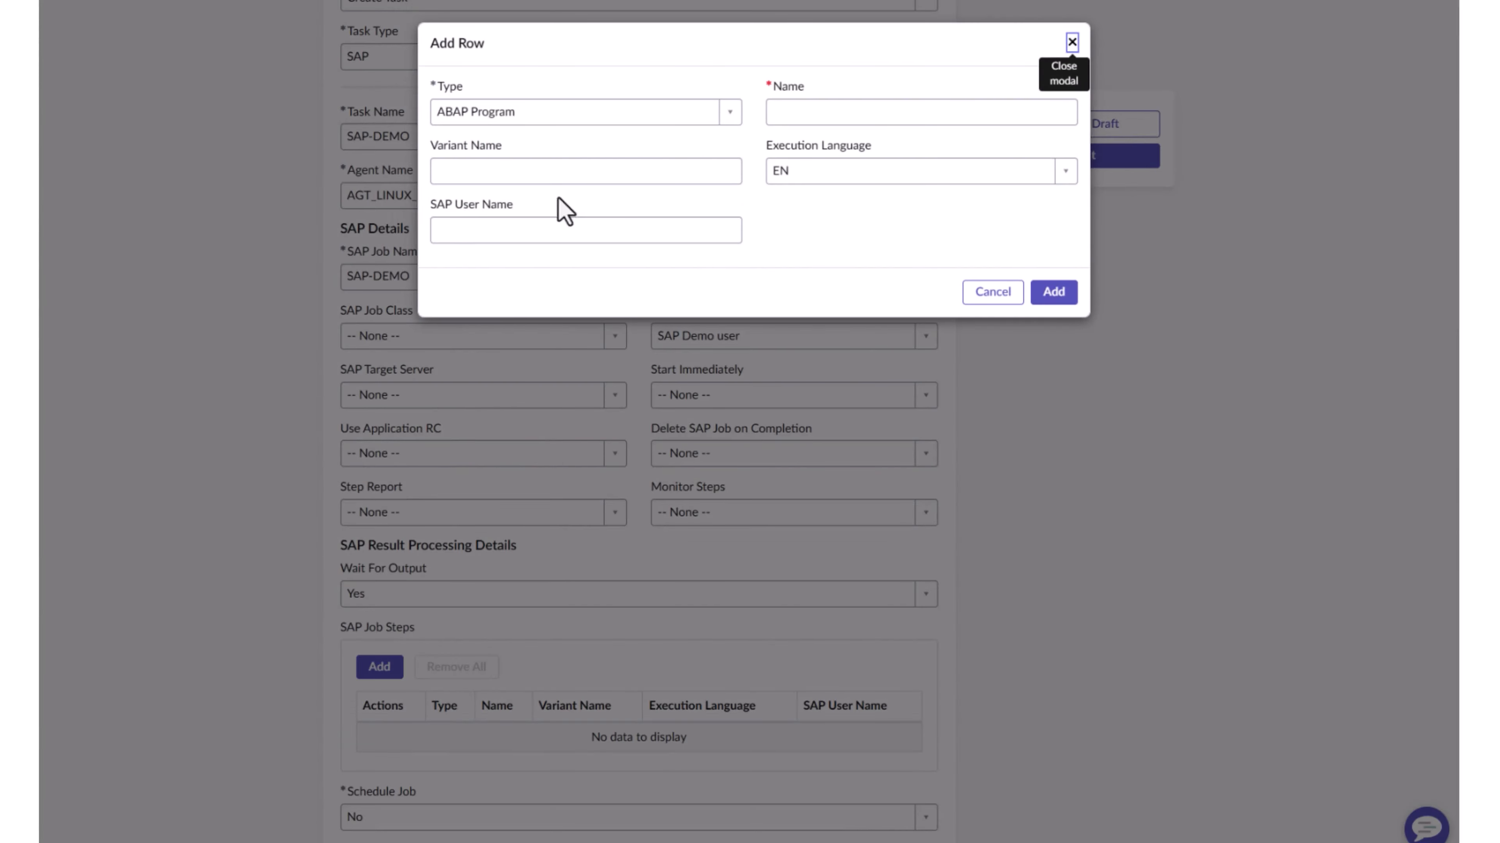
click(838, 116)
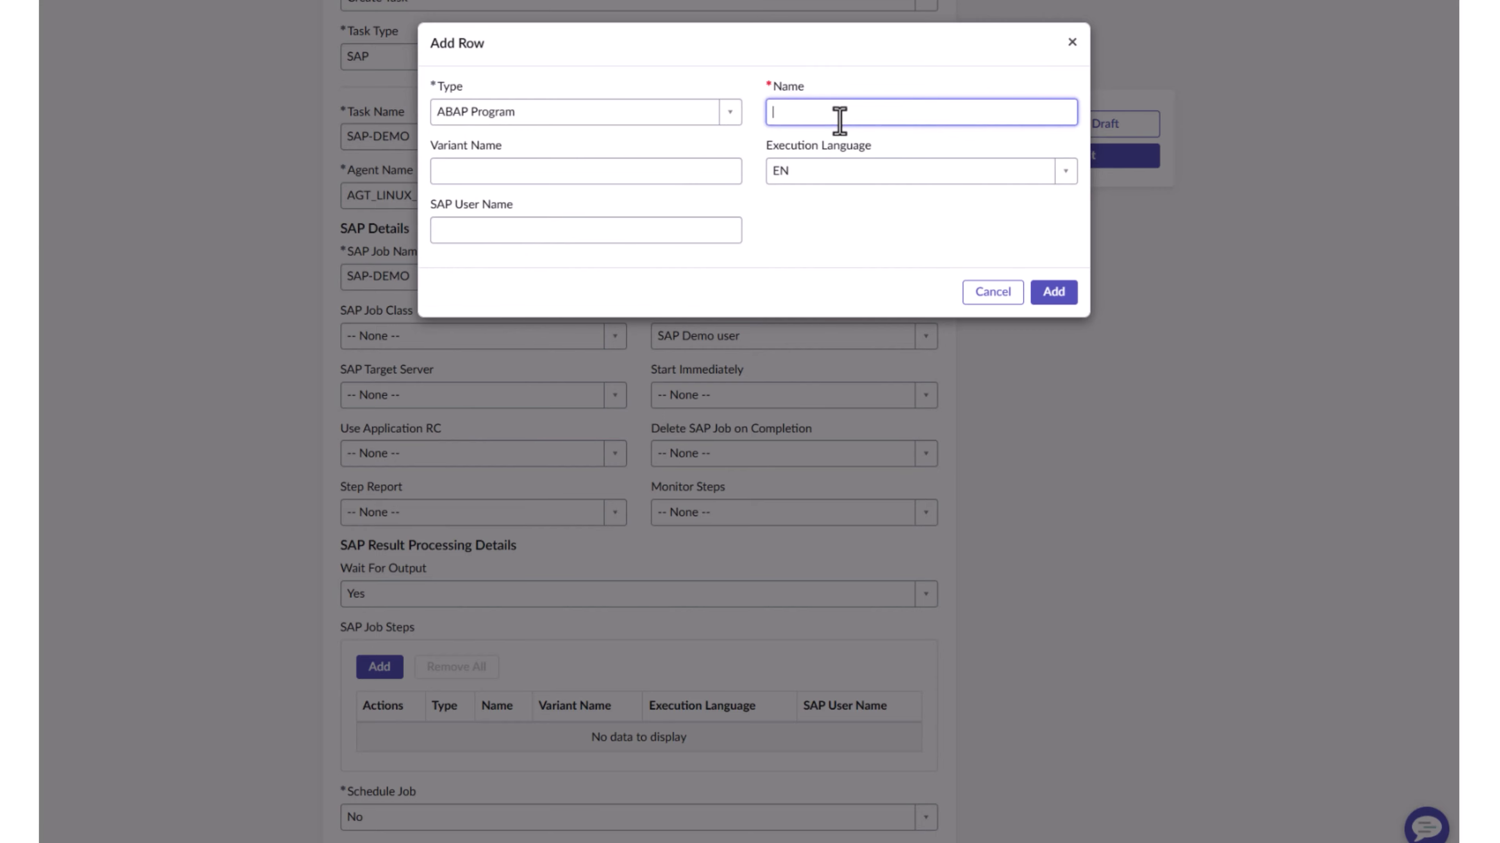
text(ABAP_DOCU_LIST)
Set the new job step's variant name to LIST_FEW, fill in the SAP user name, and add the row
click(615, 180)
text(LIS)
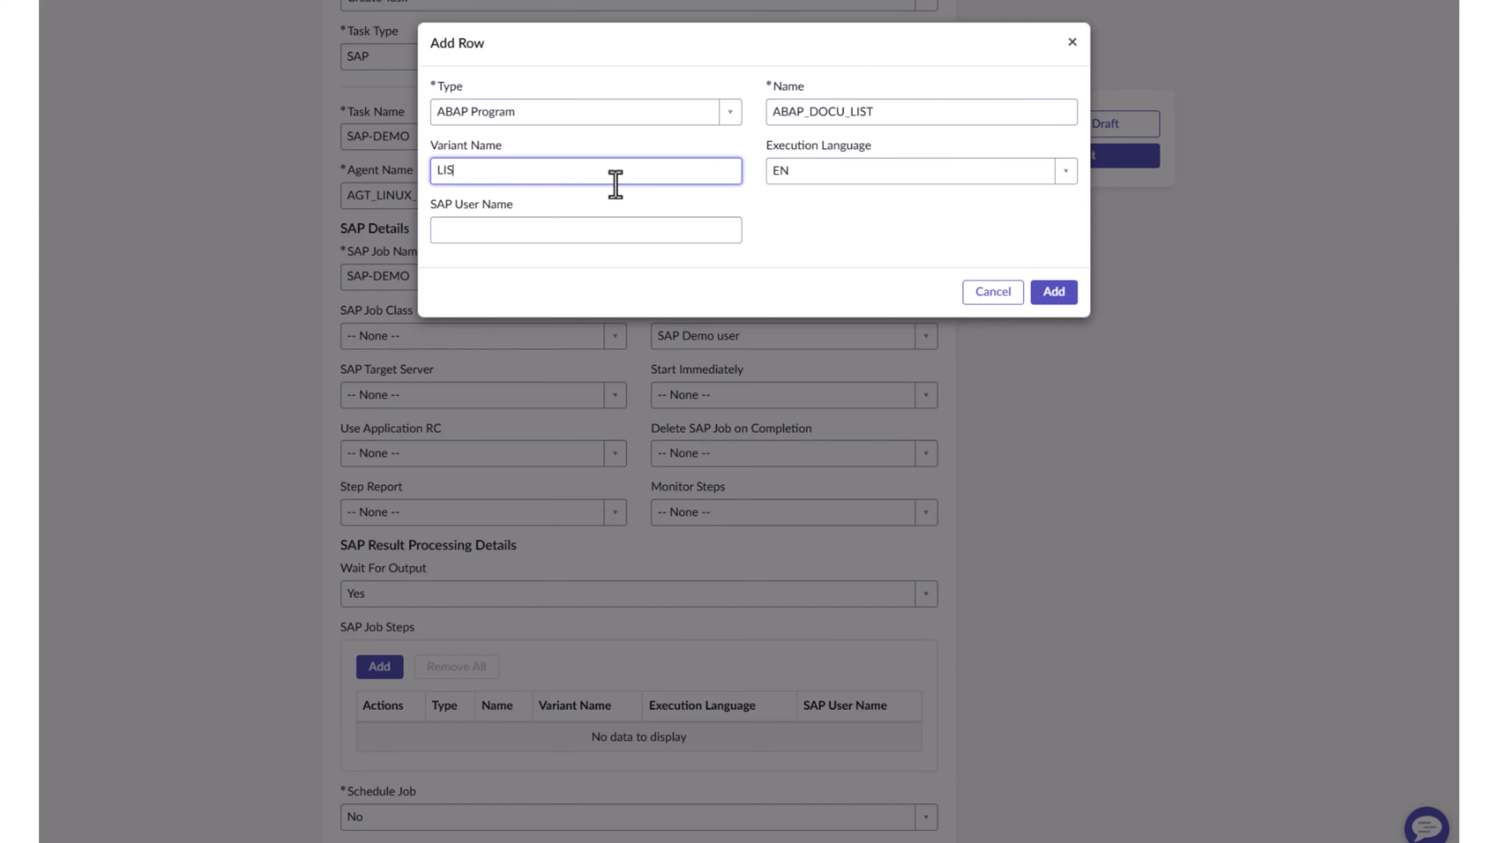
text(T_FEW)
click(456, 232)
text(RAV)
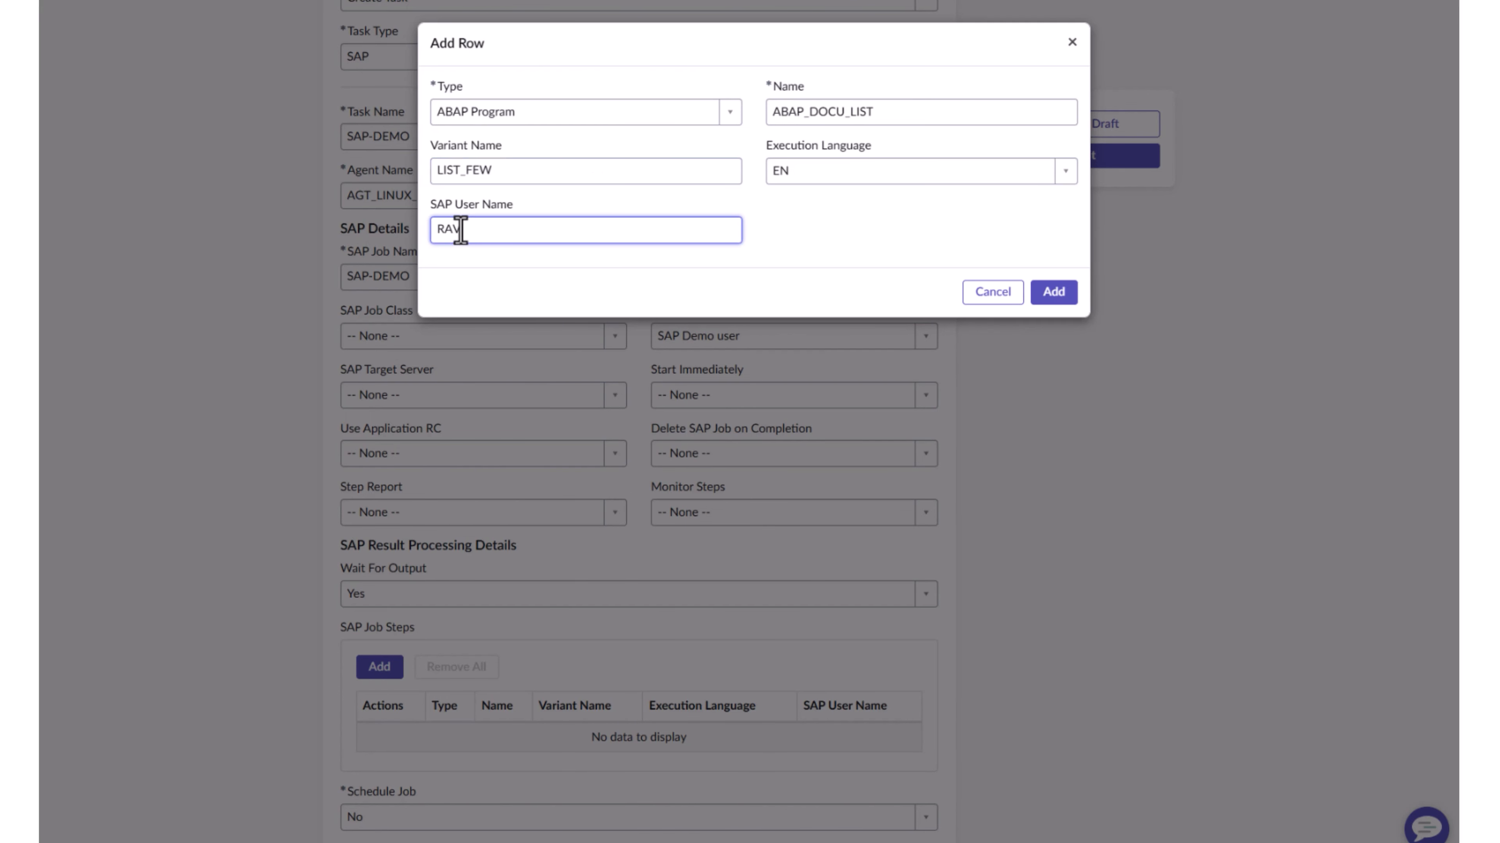
text(I)
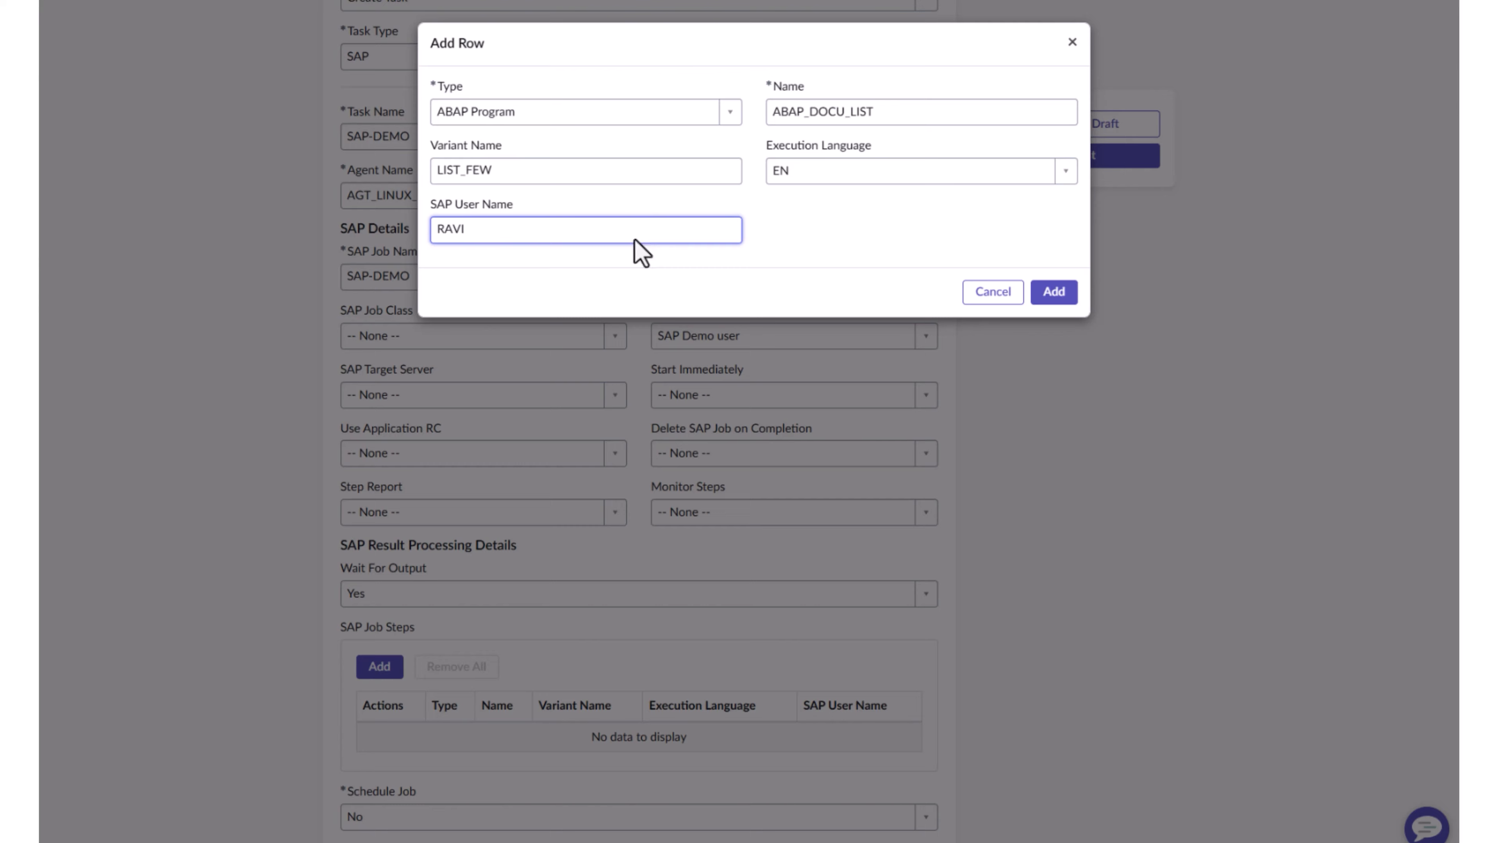
click(1047, 292)
Add a second ABAP Program job step named BTCTEST
scroll(660, 536, down, 1)
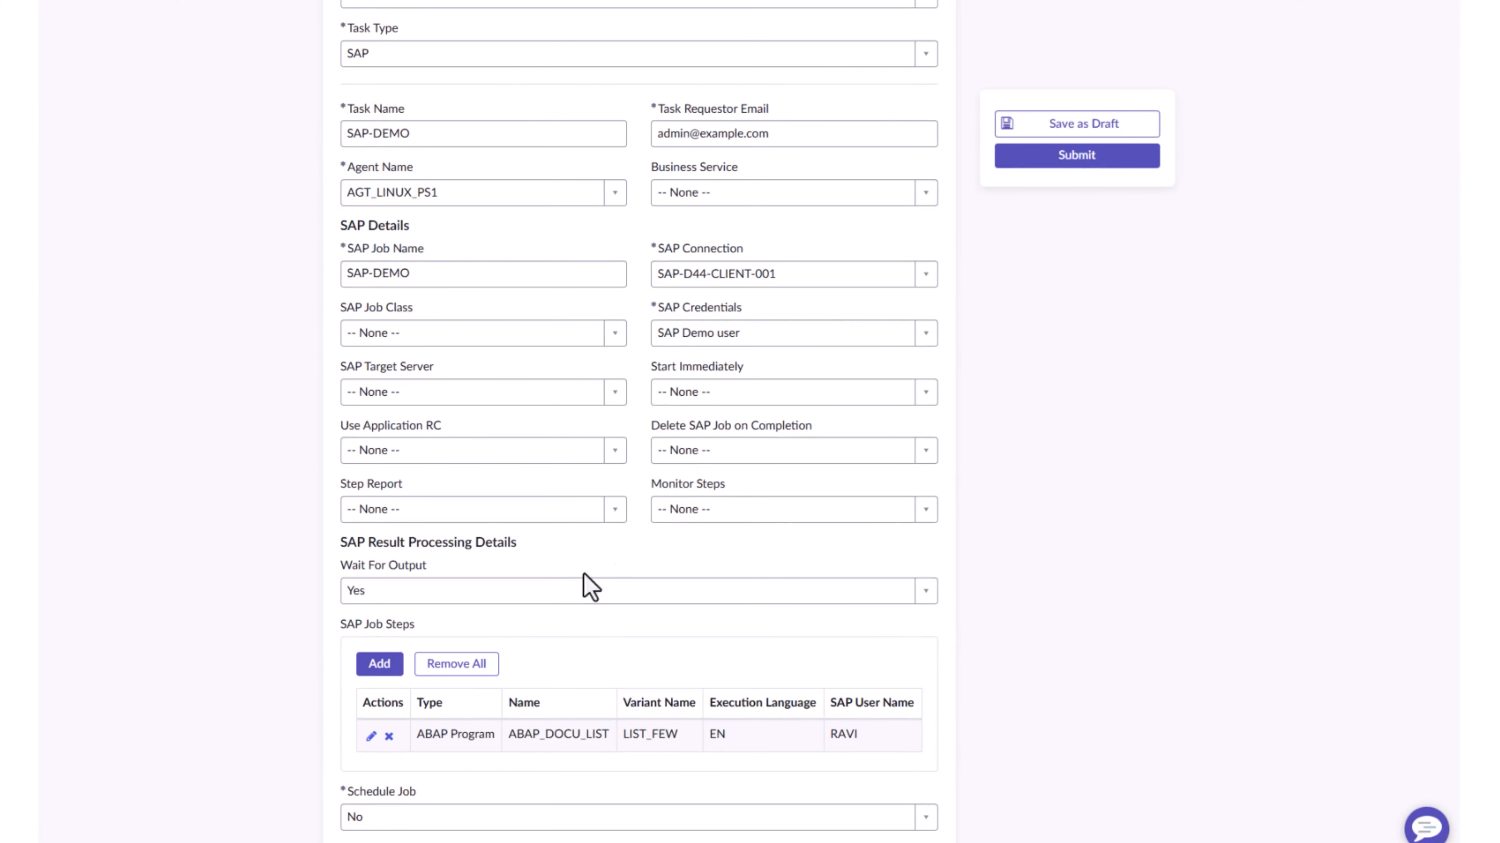
click(394, 669)
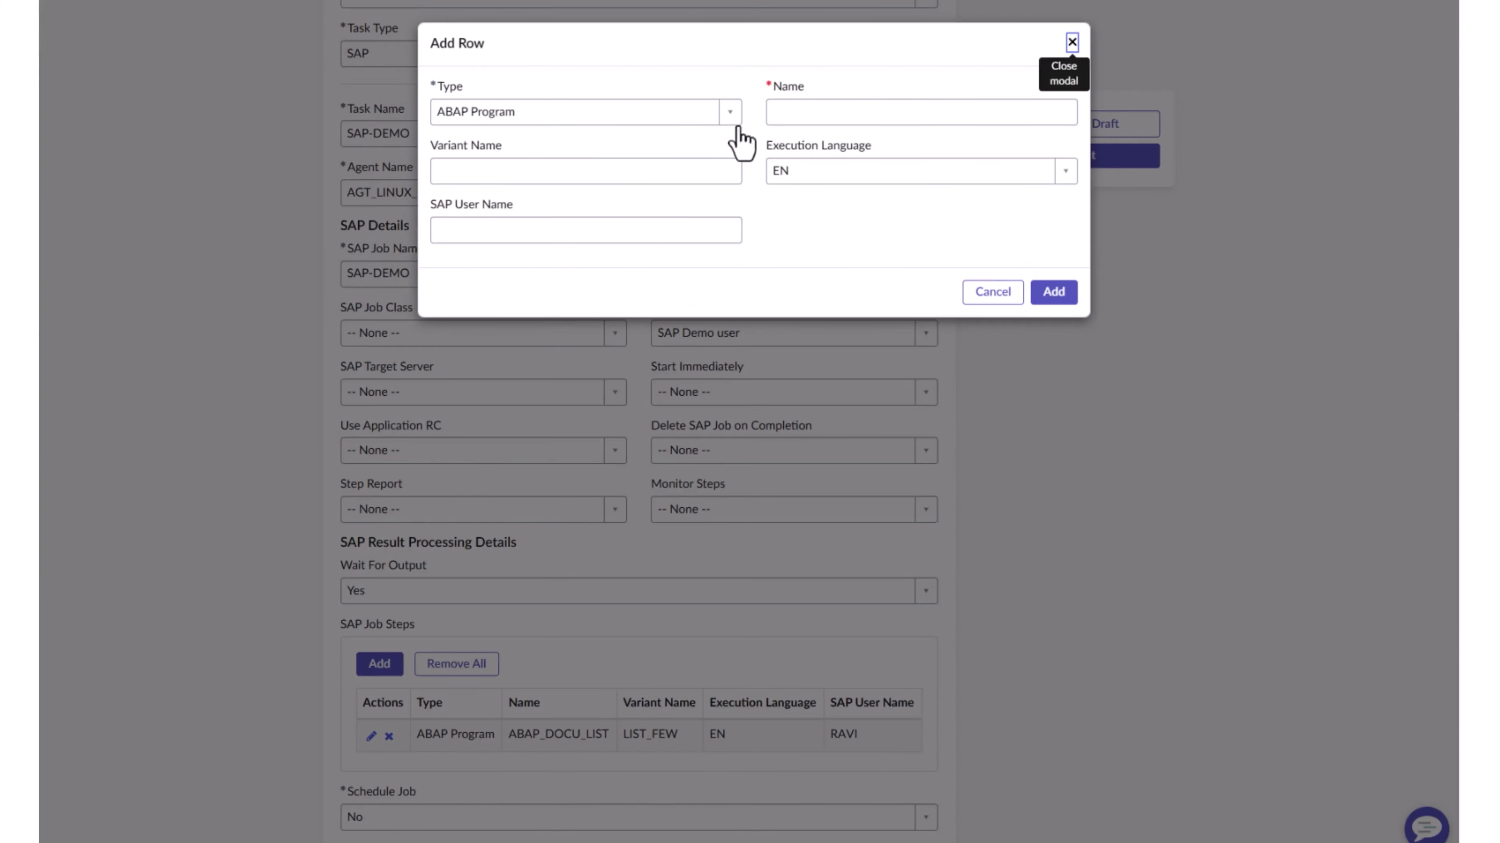
click(788, 112)
text(BT)
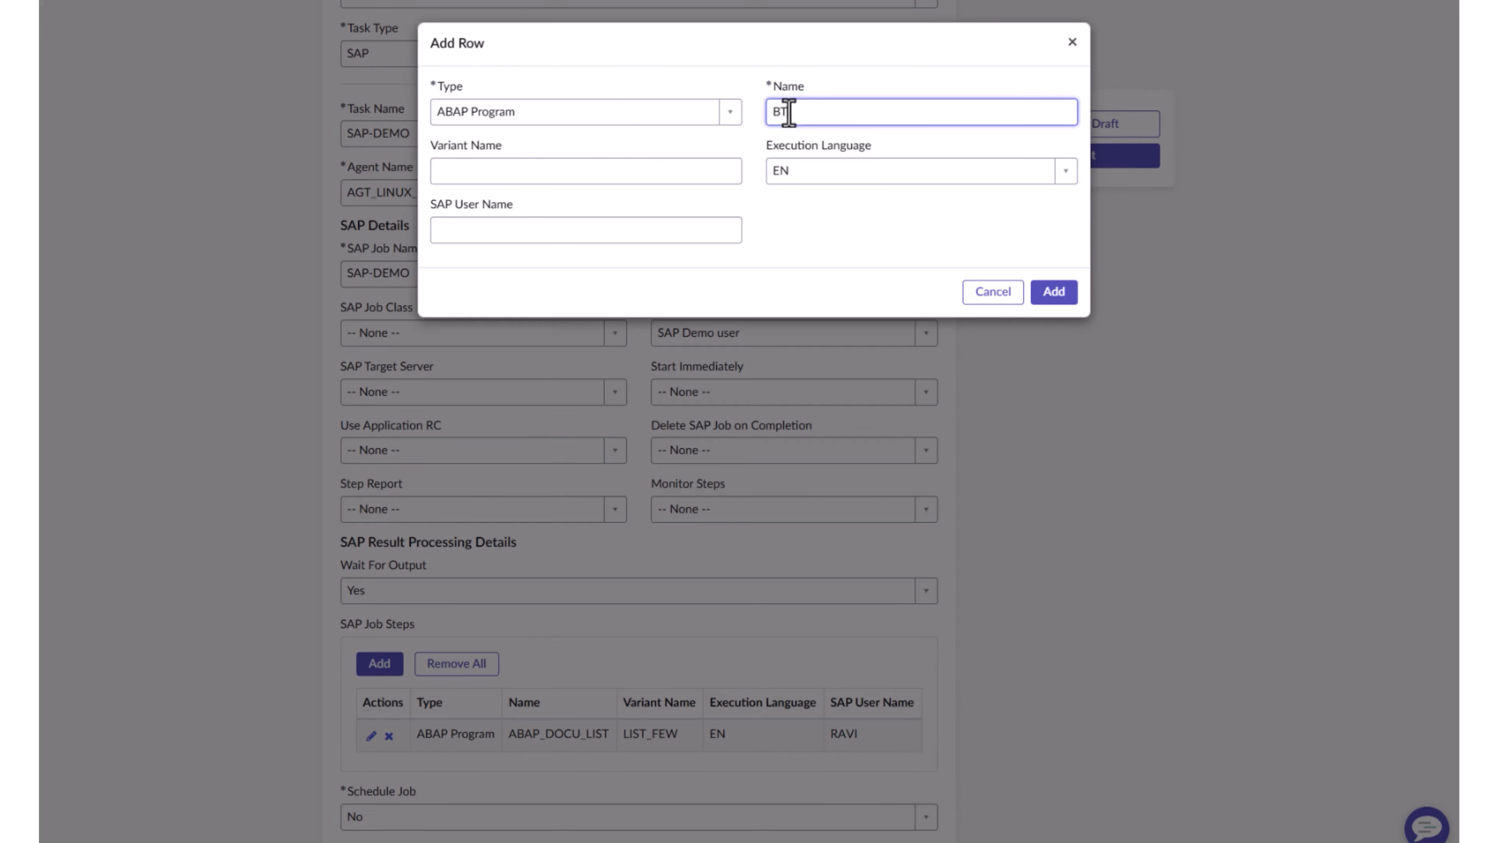
text(CTEST)
click(1053, 292)
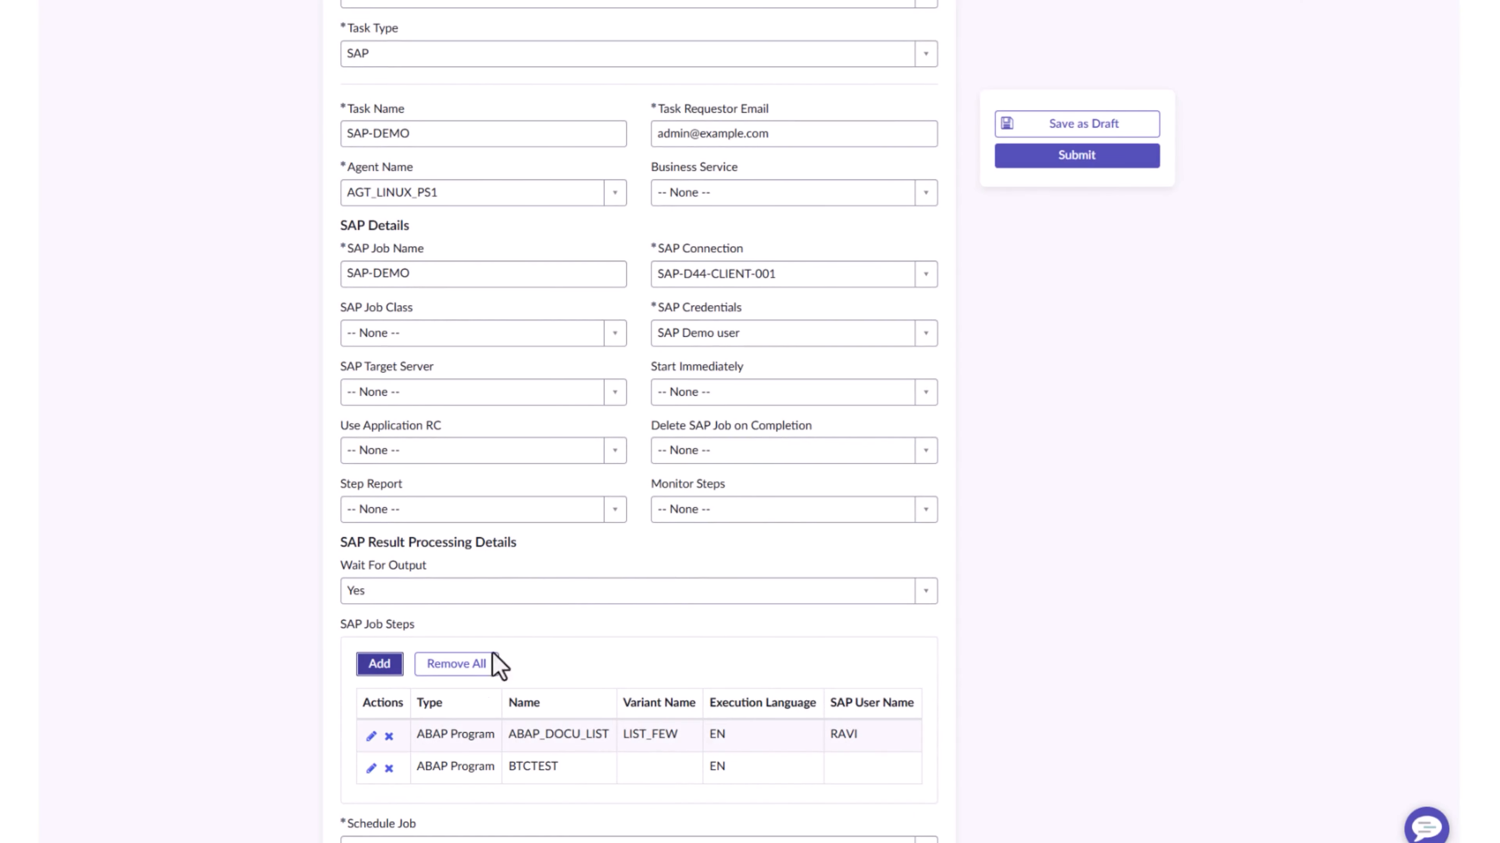
Set Schedule Job to Yes and name the UAC trigger TR-SAP-DEMO
scroll(521, 747, down, 1)
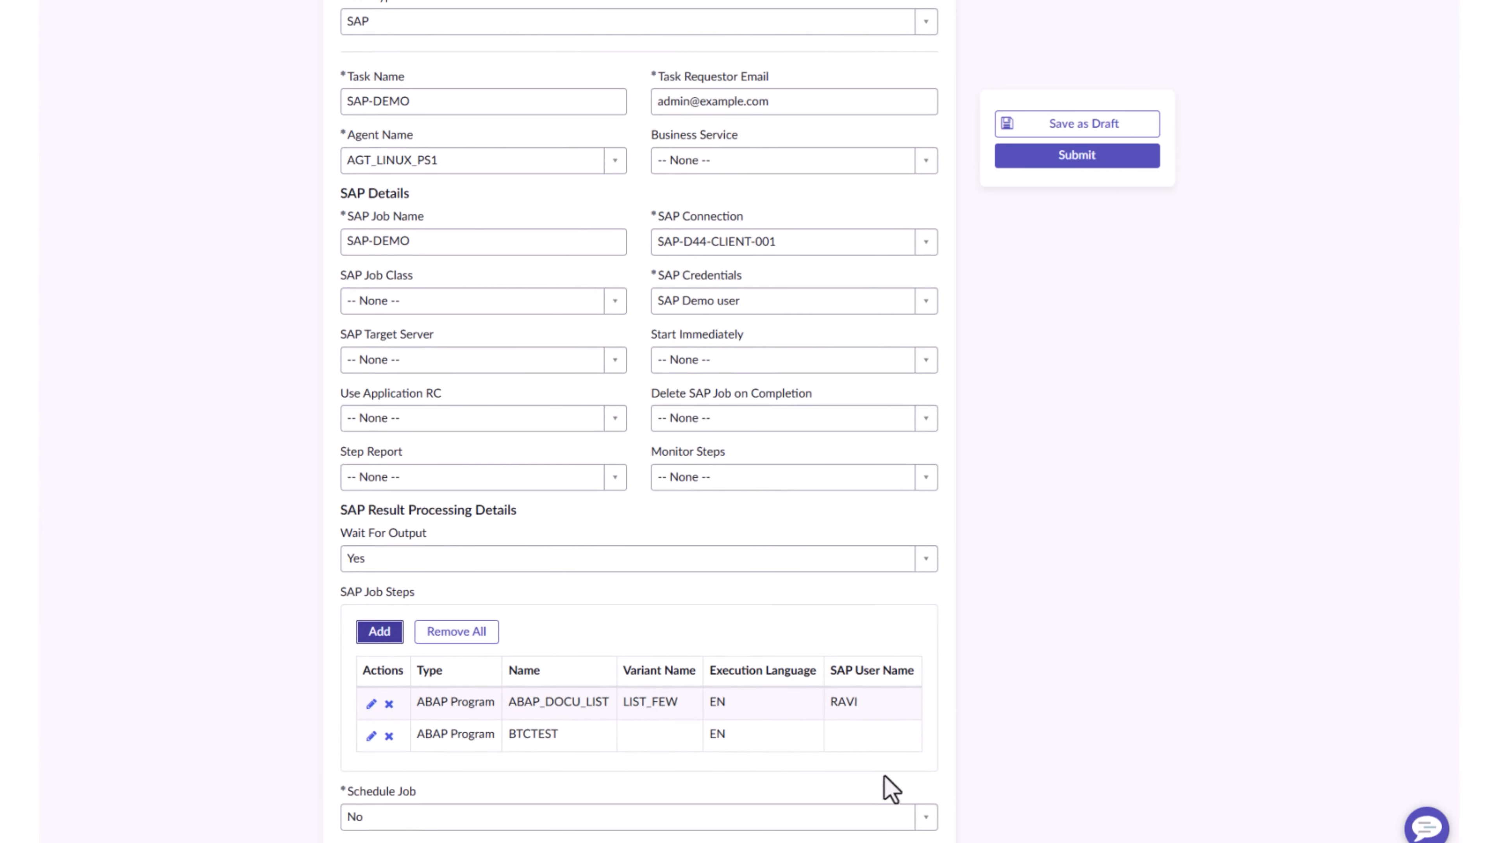
click(925, 817)
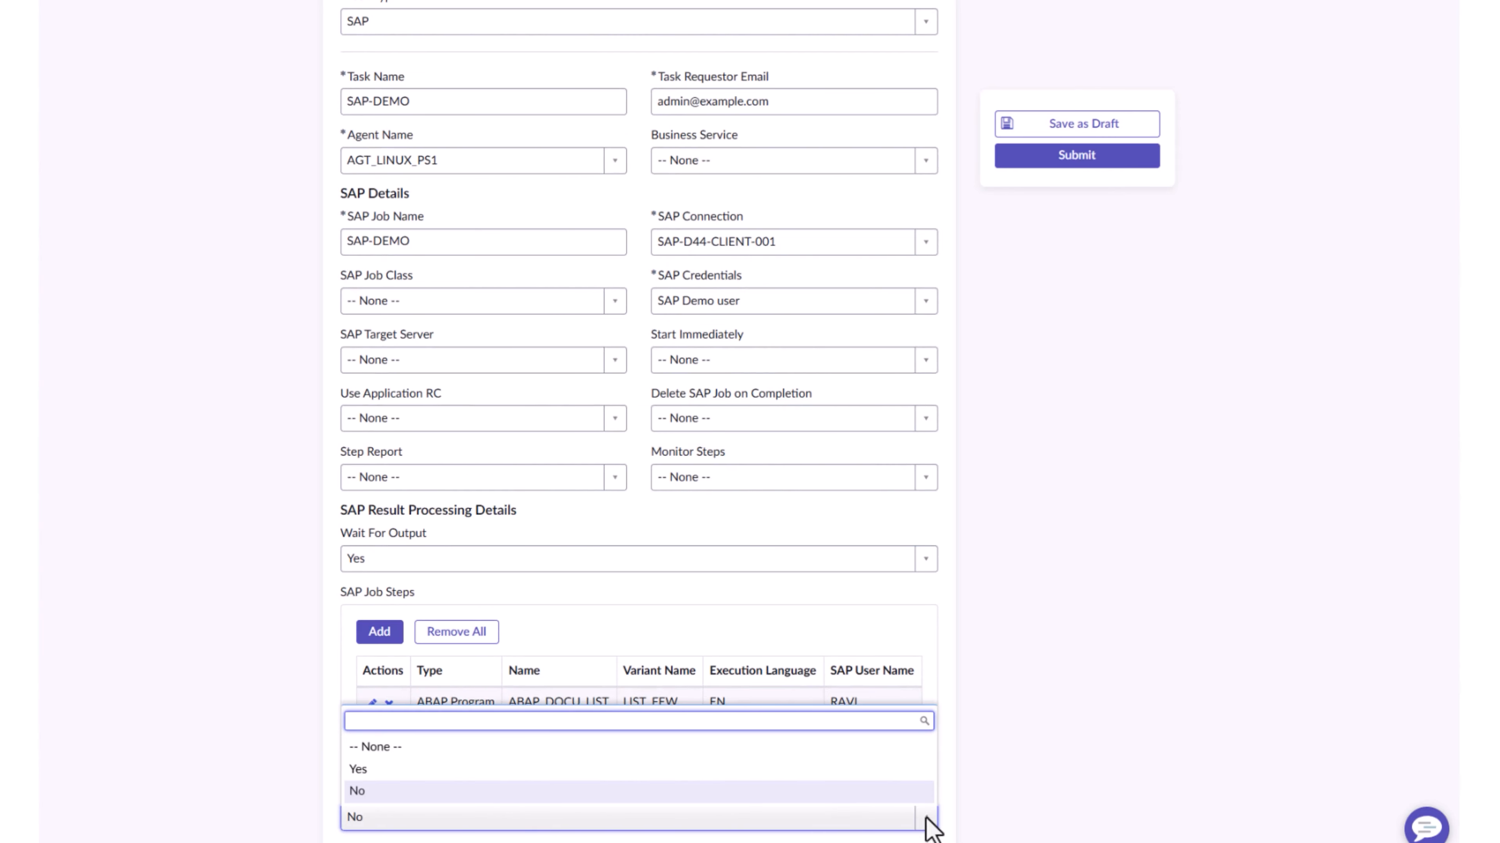
click(488, 770)
scroll(626, 780, down, 5)
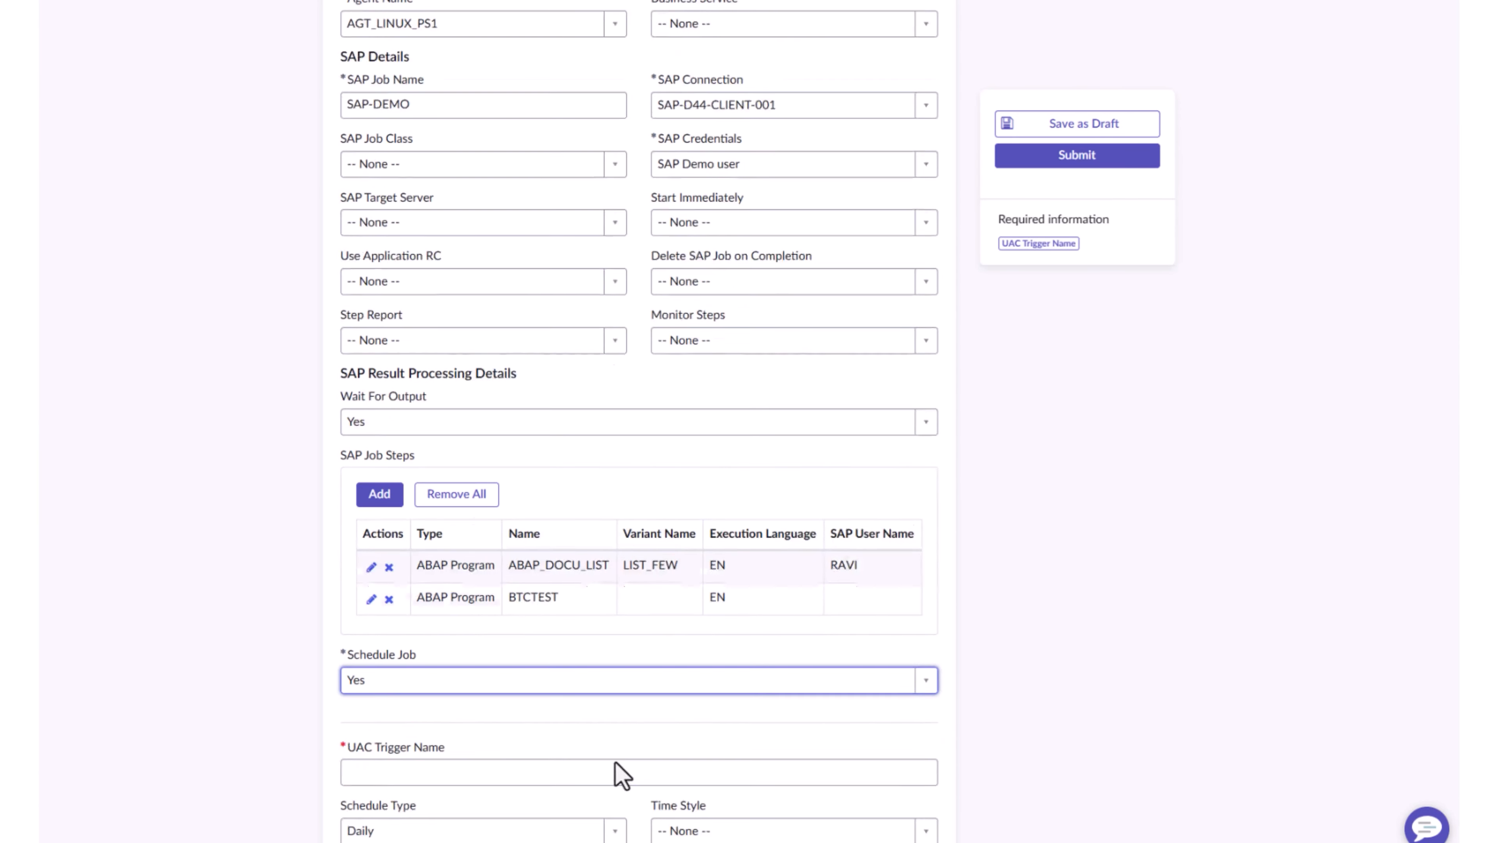
click(512, 766)
text(T)
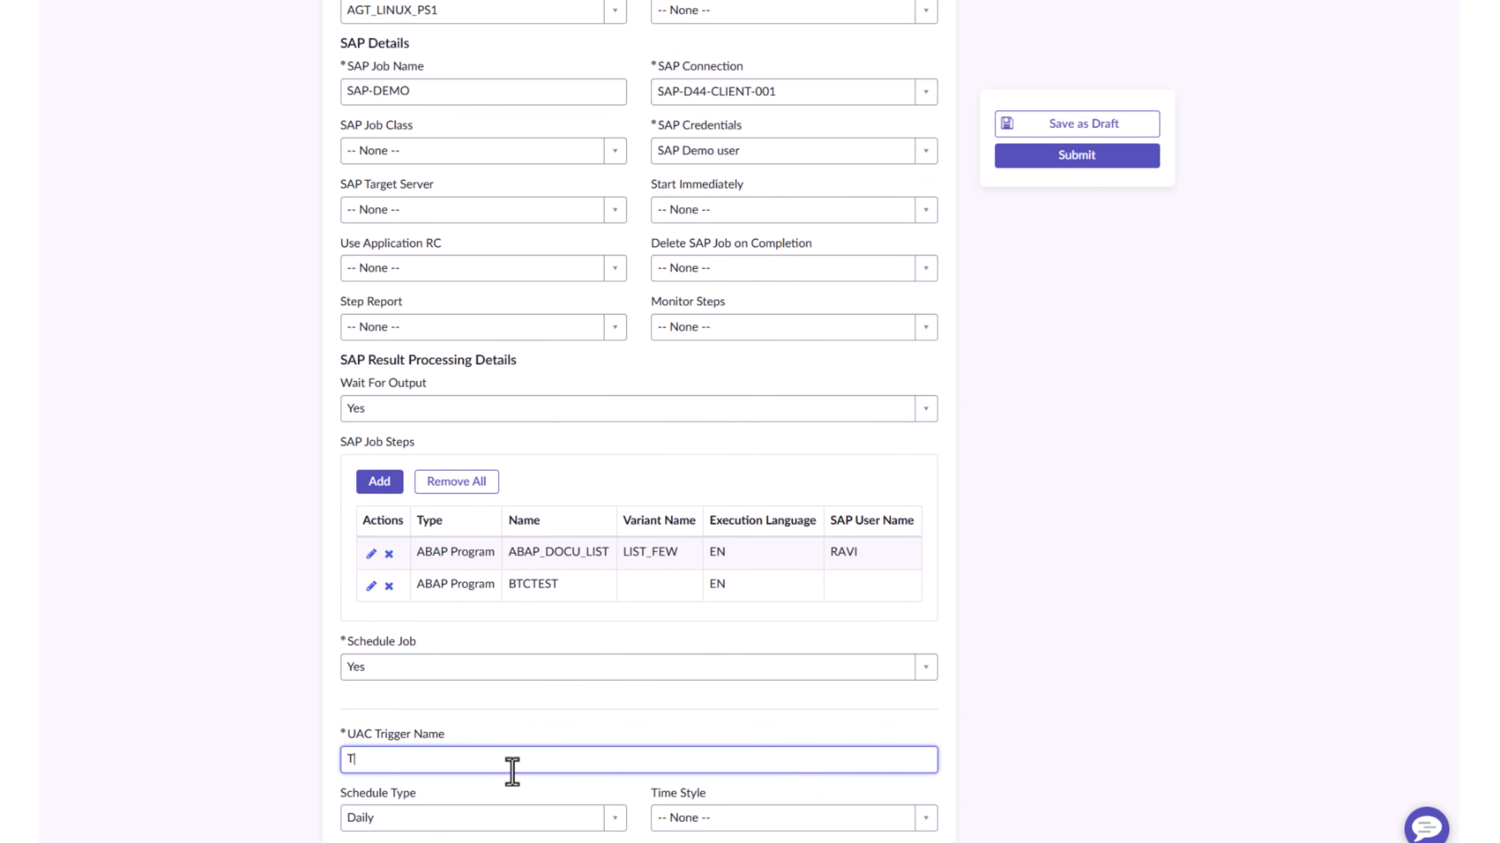
text(R-)
text(SAP-DEMO)
Set the trigger's time style to Absolute Time with a time of 11:00
click(762, 826)
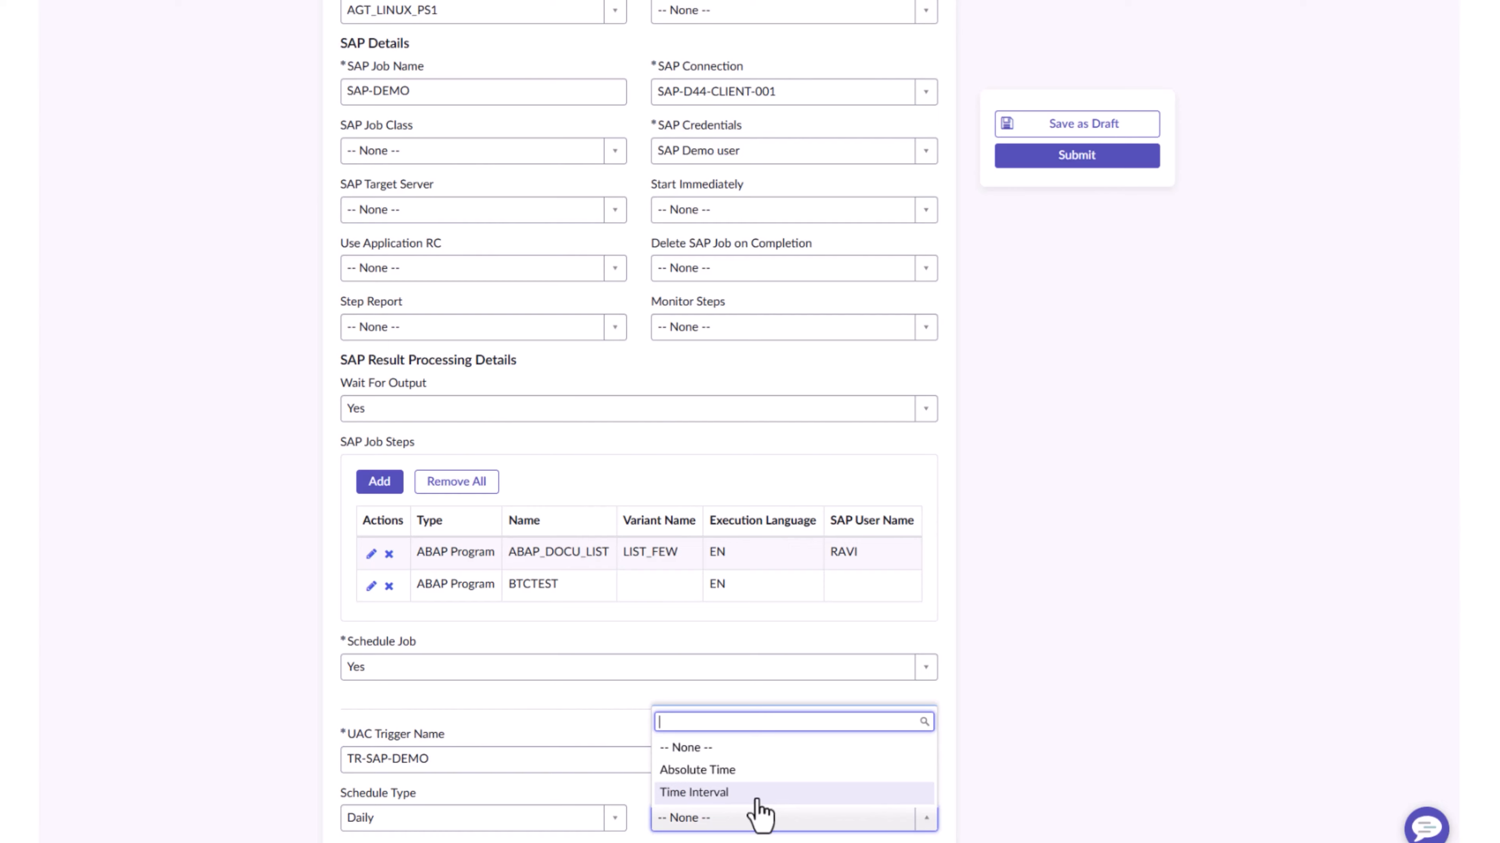
click(718, 777)
scroll(703, 797, down, 1)
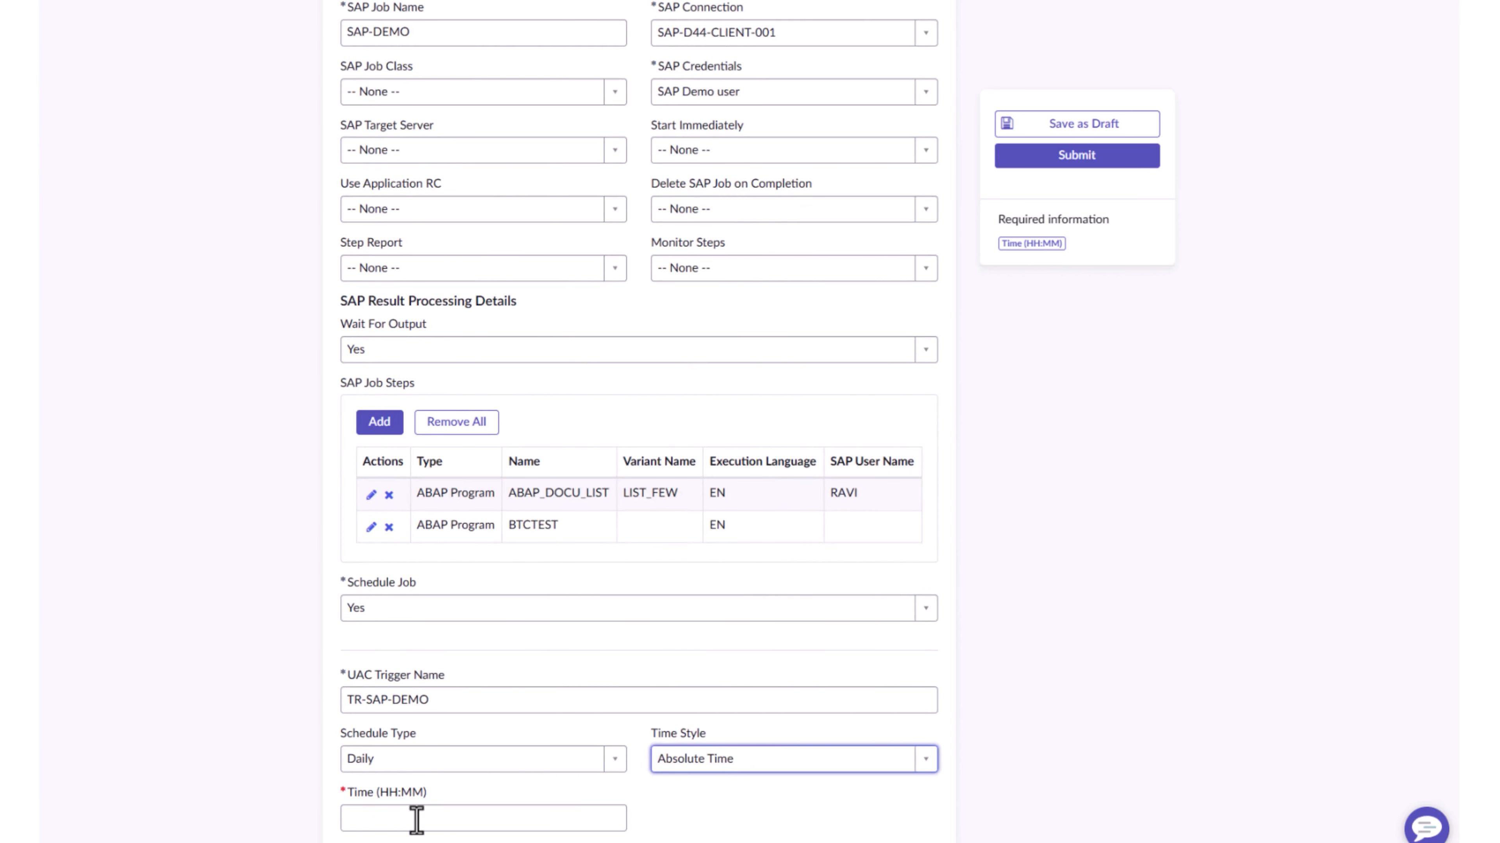
click(417, 820)
text(11:00)
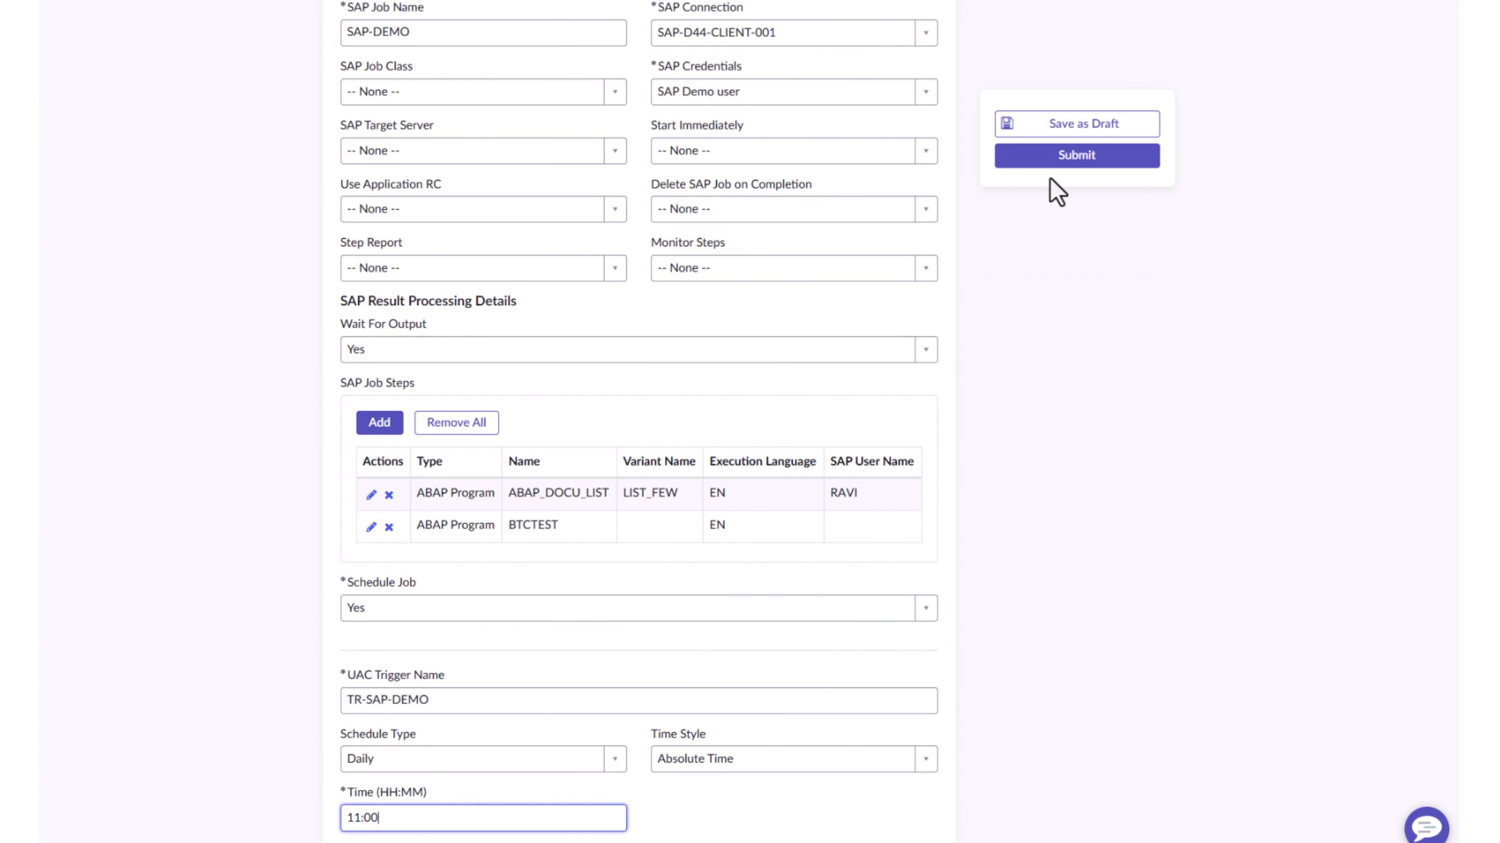
Submit the self-service request and expand the stage details of its item in the request summary
click(1056, 162)
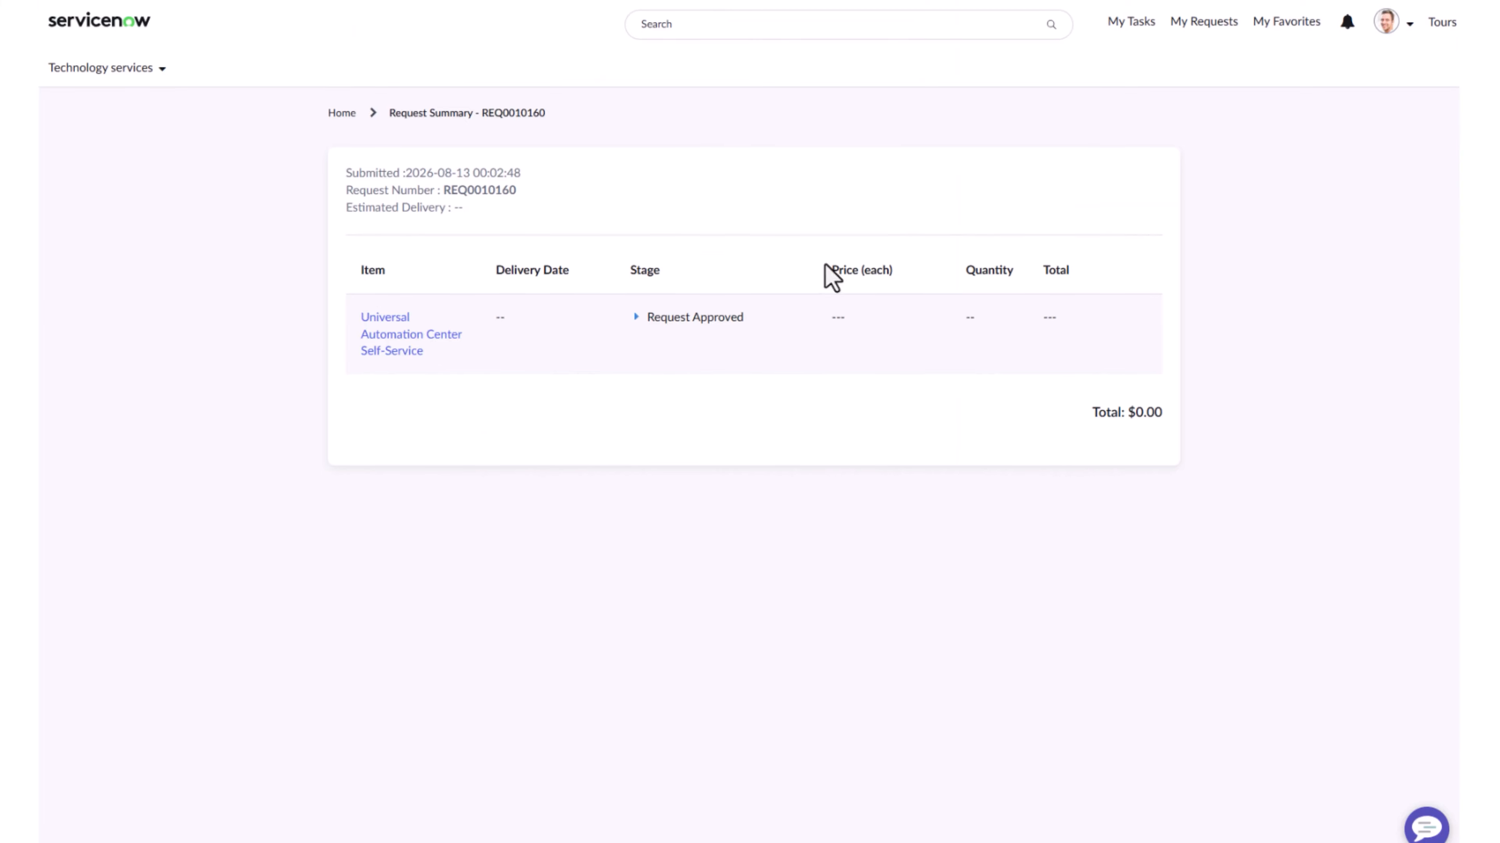
click(635, 319)
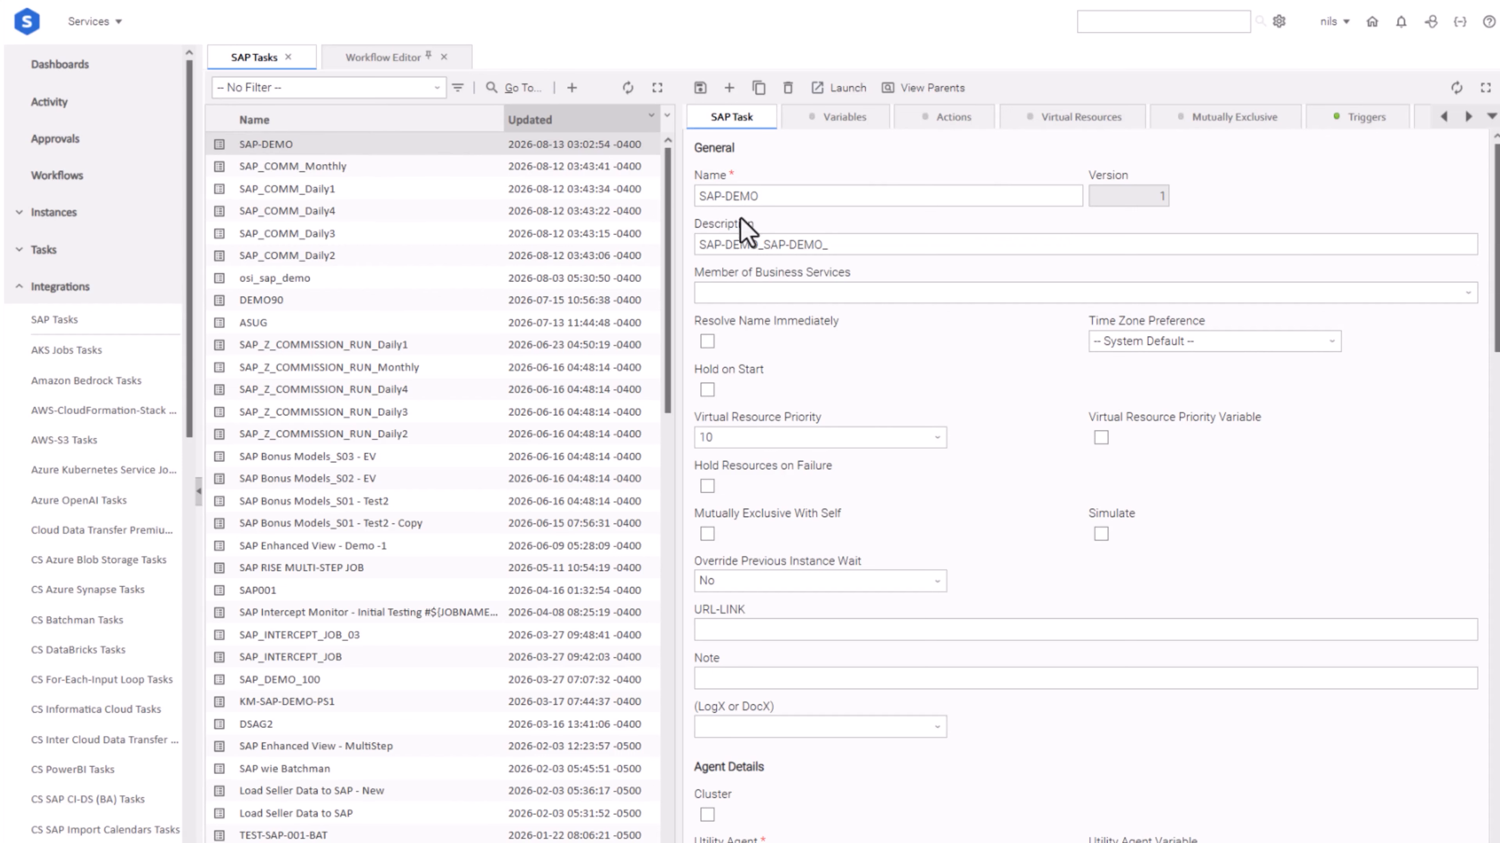
View the job steps of the SAP-DEMO task
click(1468, 116)
click(1468, 120)
click(1468, 120)
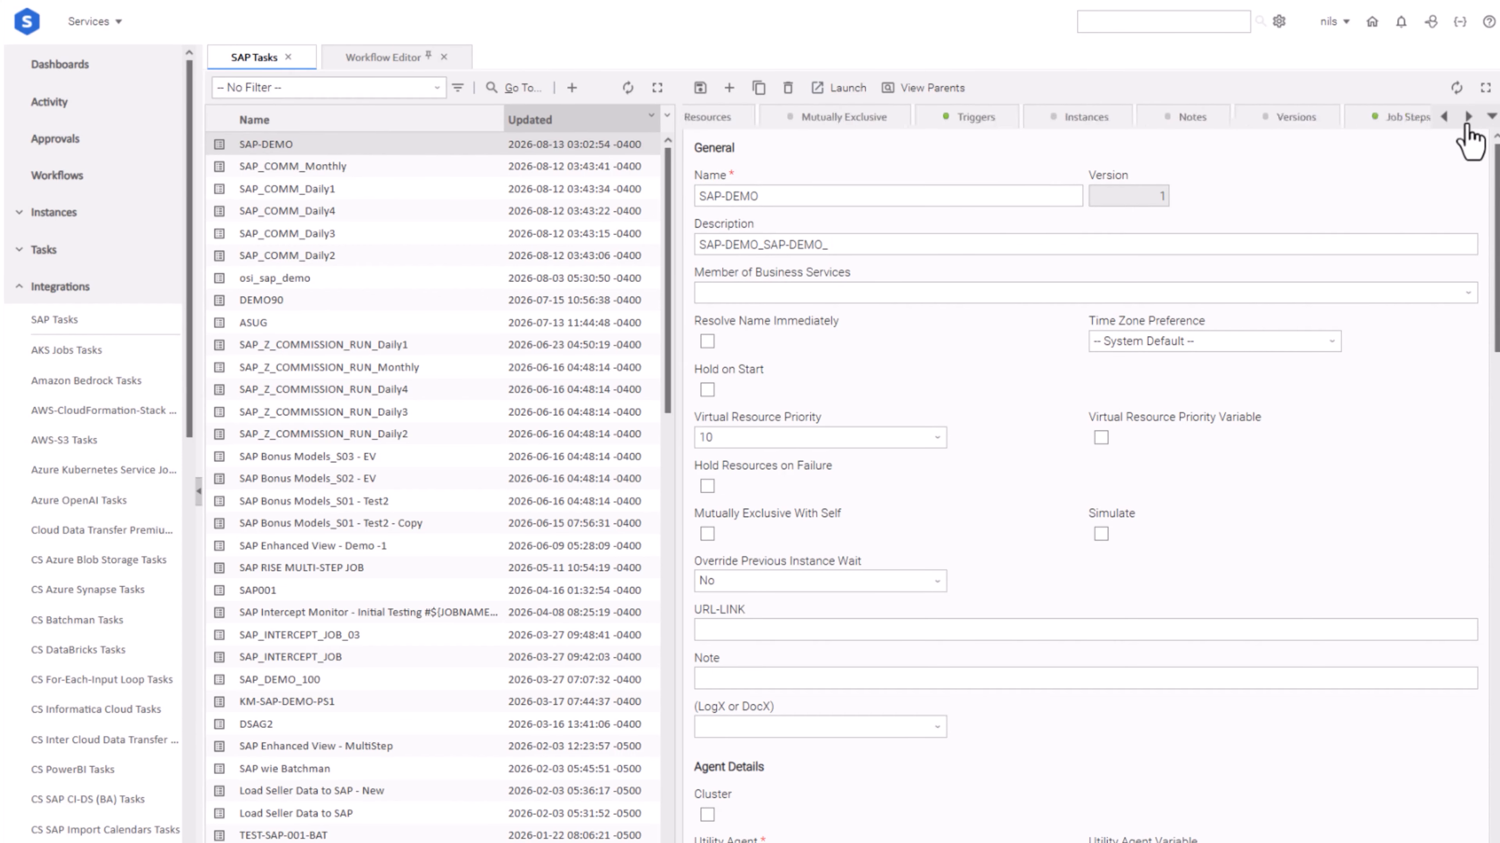
click(1382, 120)
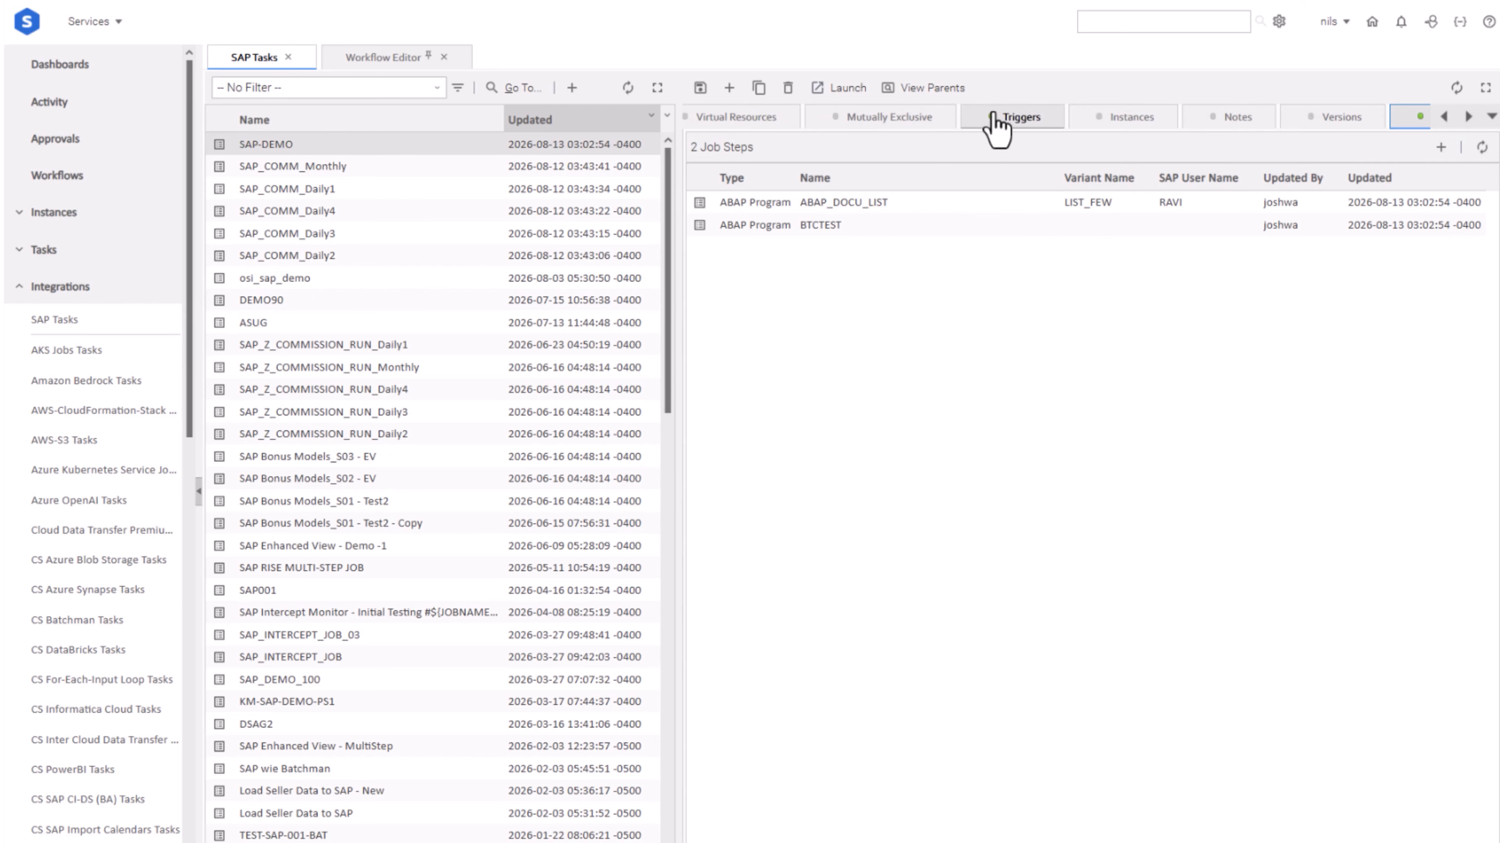
Open the SAP-DEMO task's trigger TR-SAP-DEMO and review its time and day details
click(999, 124)
double_click(767, 202)
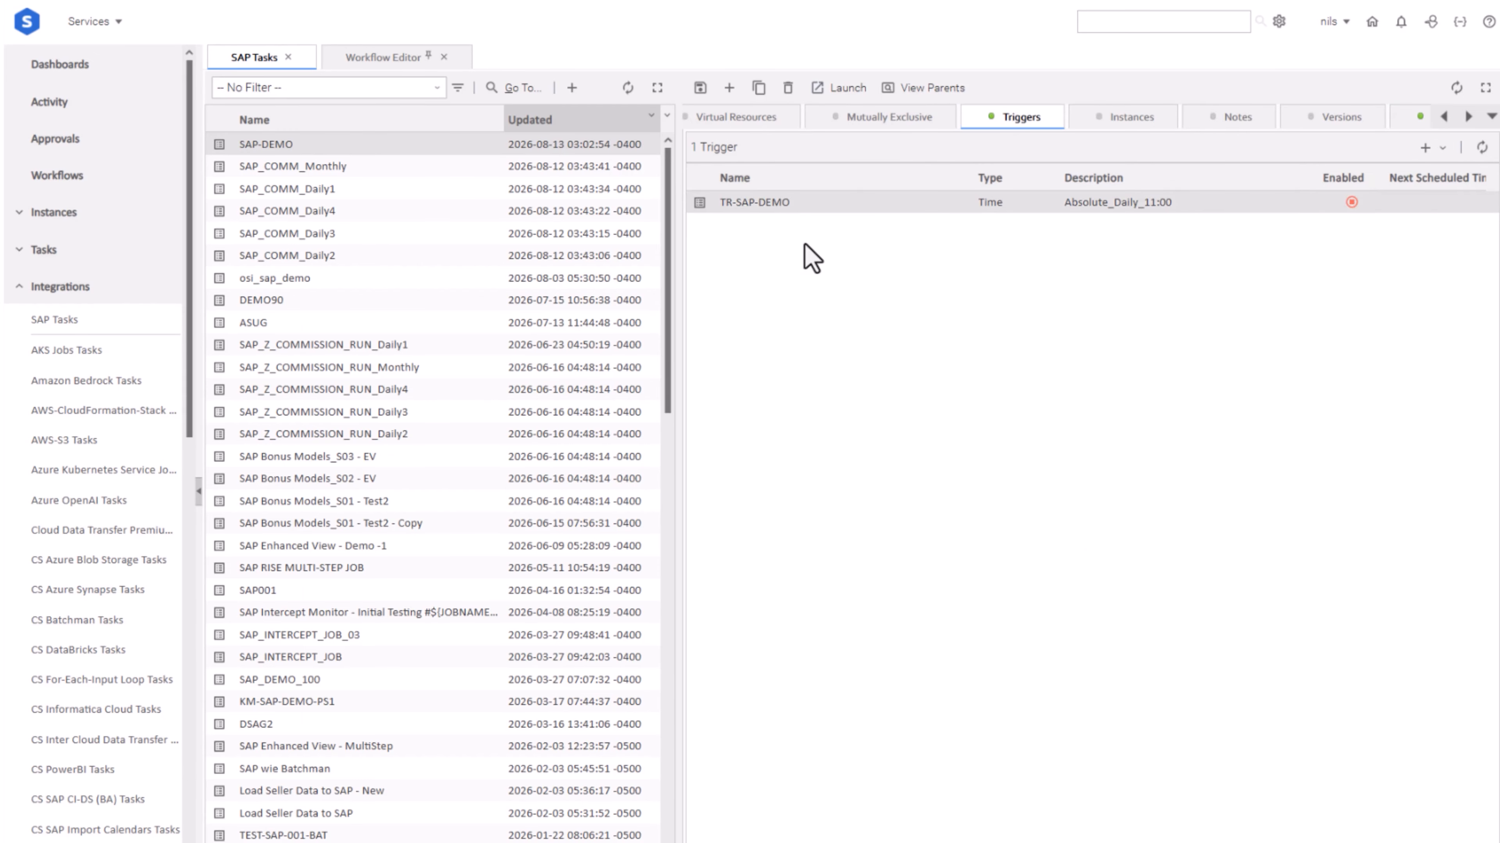
scroll(750, 419, down, 5)
scroll(738, 440, down, 3)
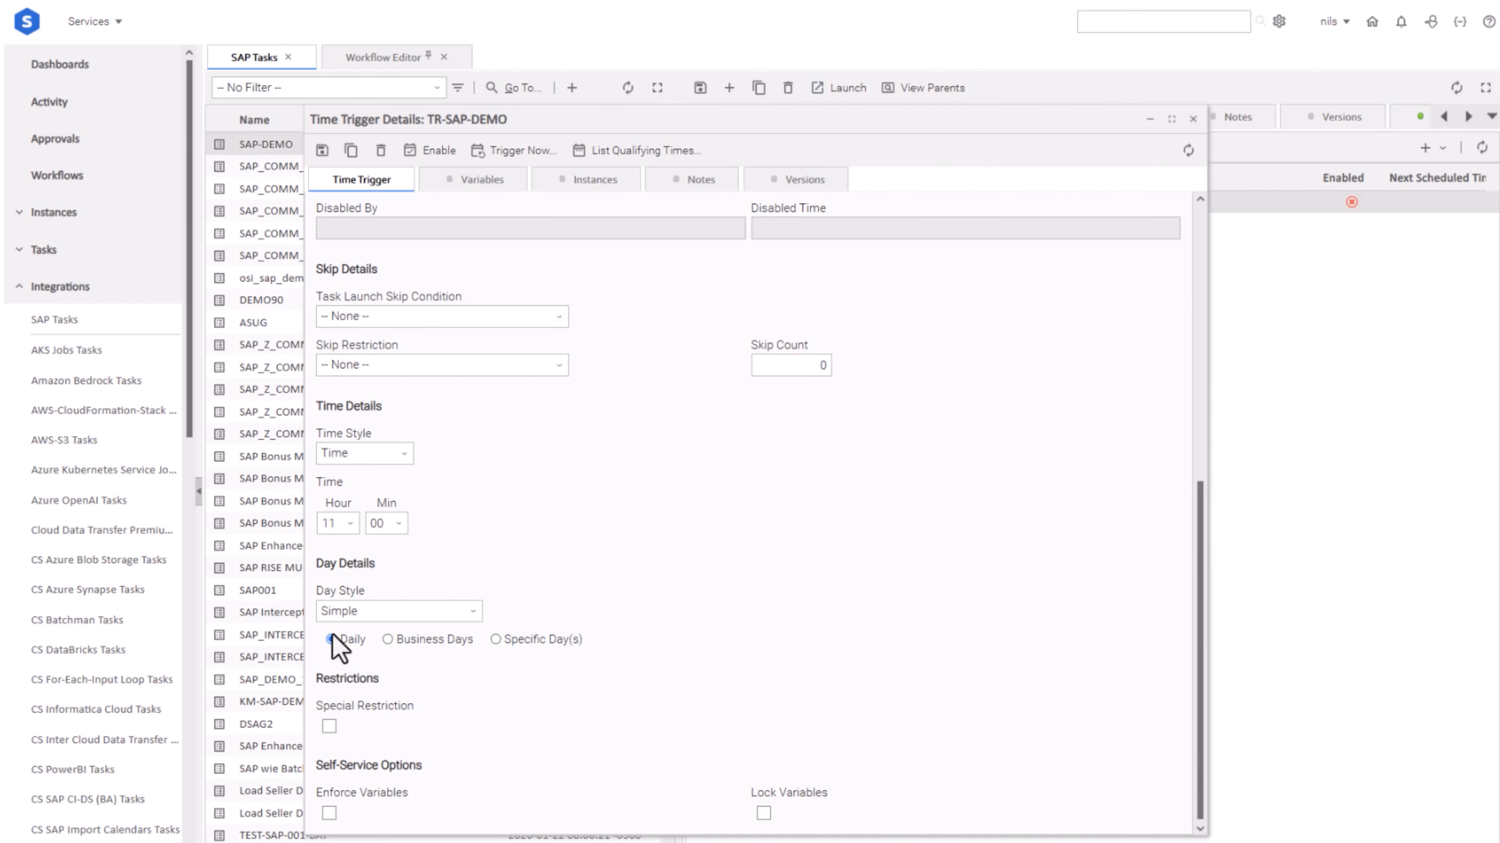
Close the trigger details, launch the SAP-DEMO task and list its instances
click(1193, 118)
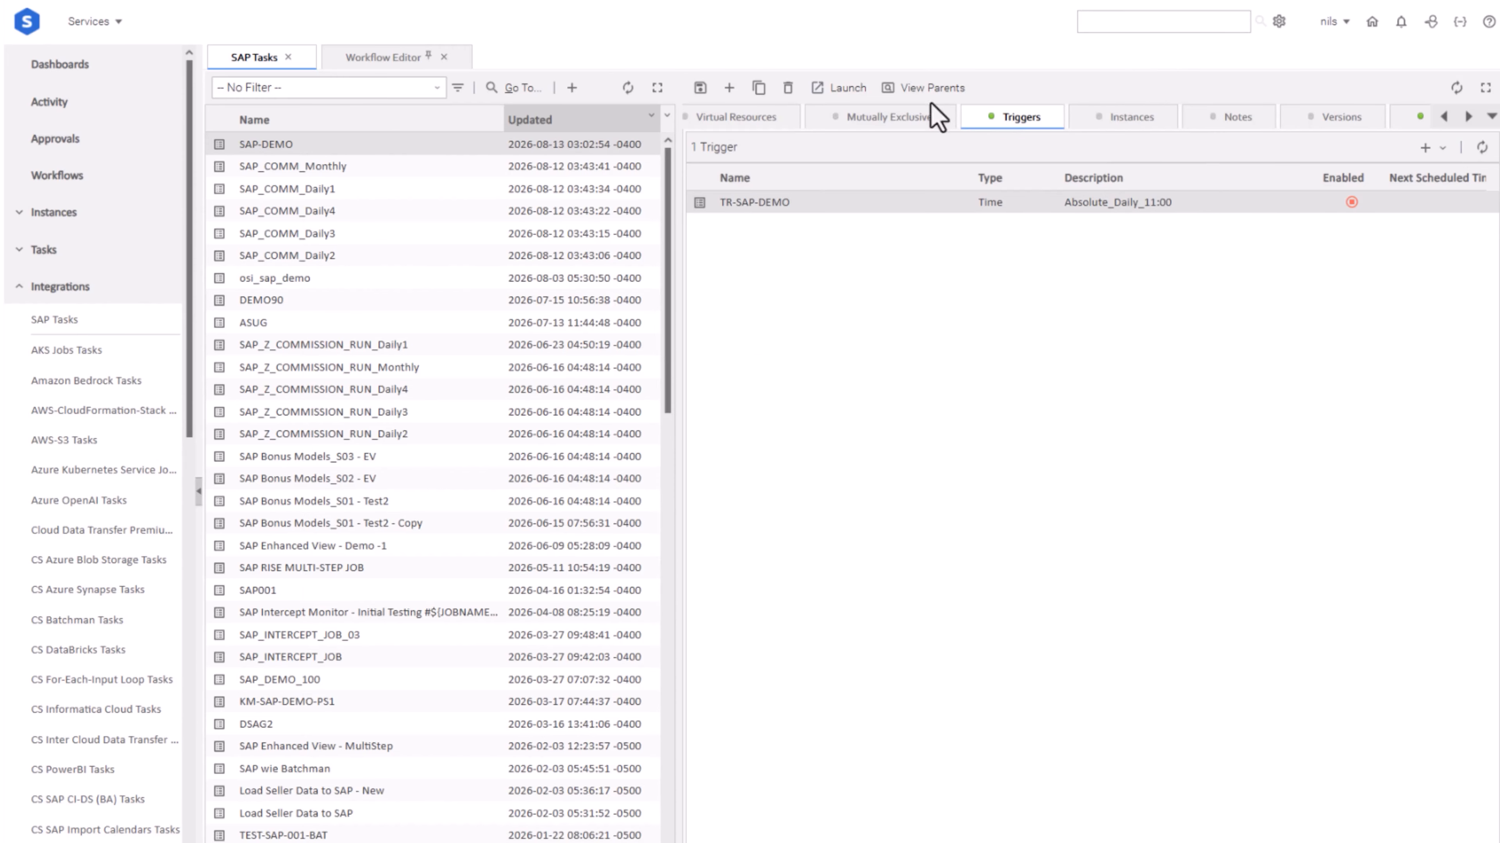
click(838, 88)
click(697, 504)
click(1137, 119)
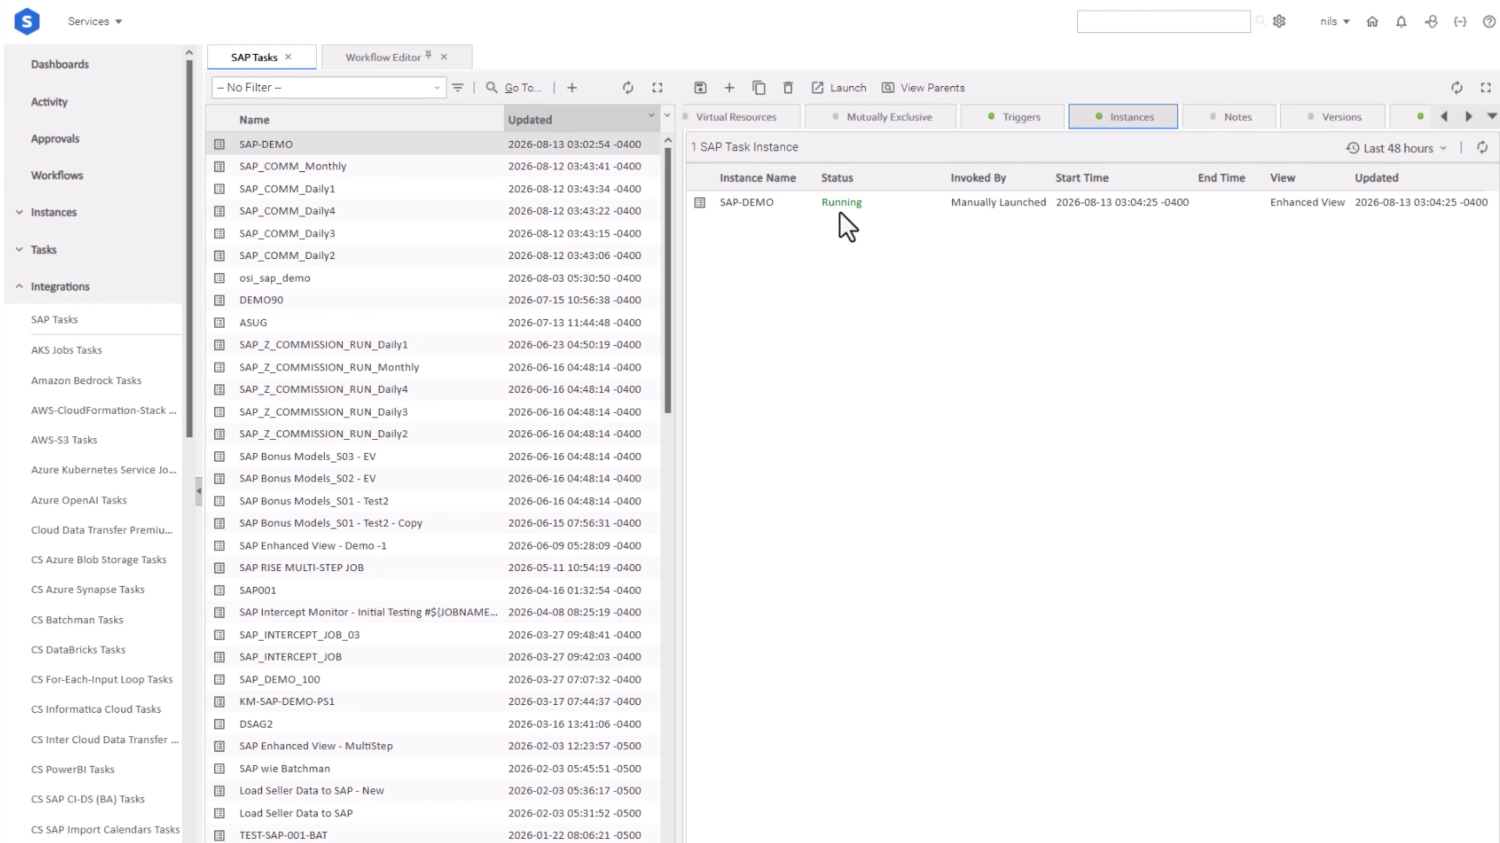
Retrieve the standard output and standard error of the SAP-DEMO task instance, review them, and close the instance details
click(755, 202)
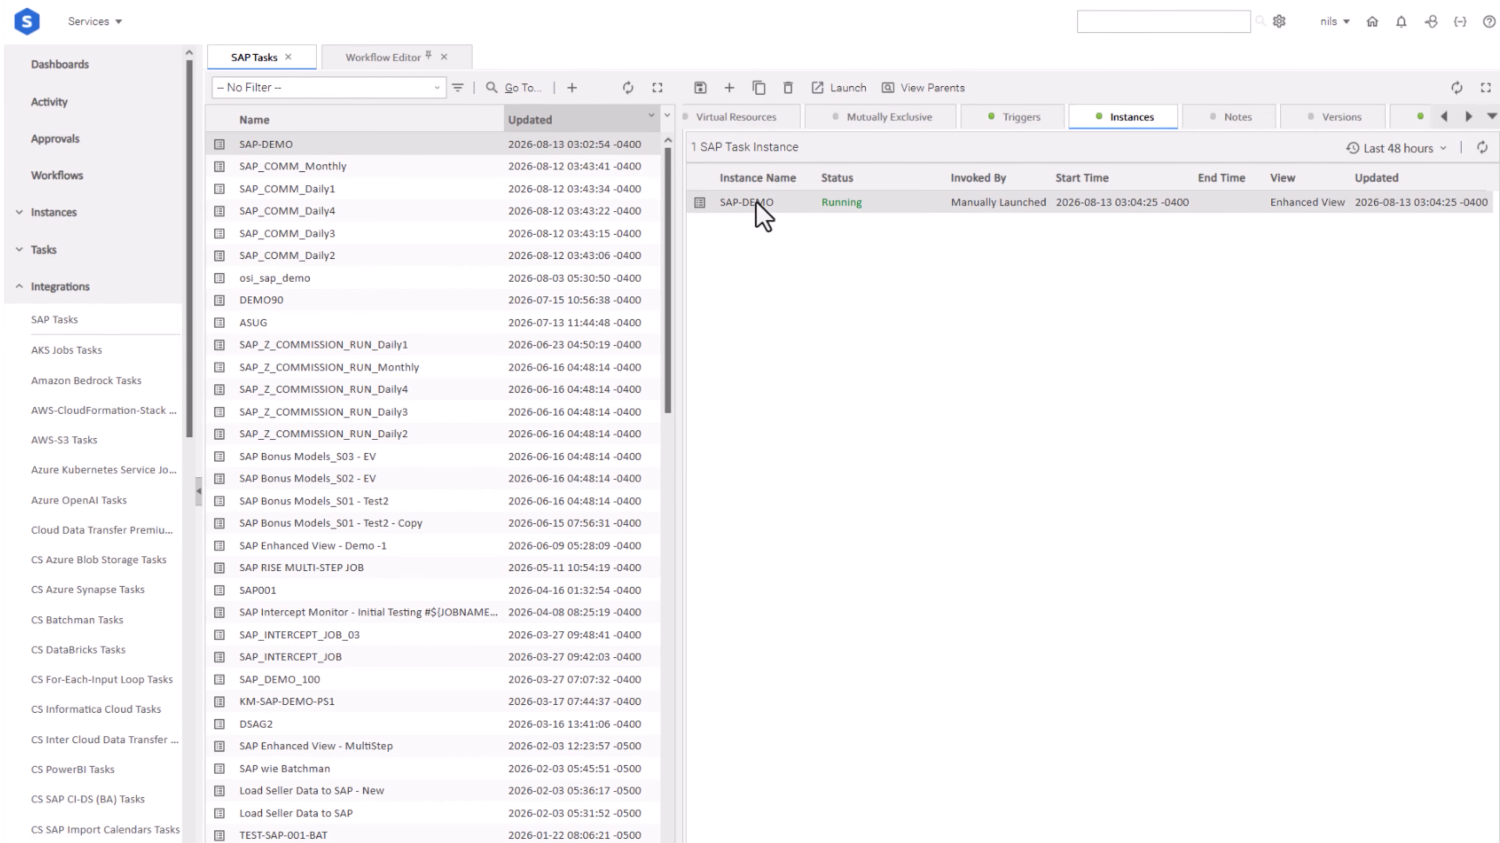
double_click(756, 203)
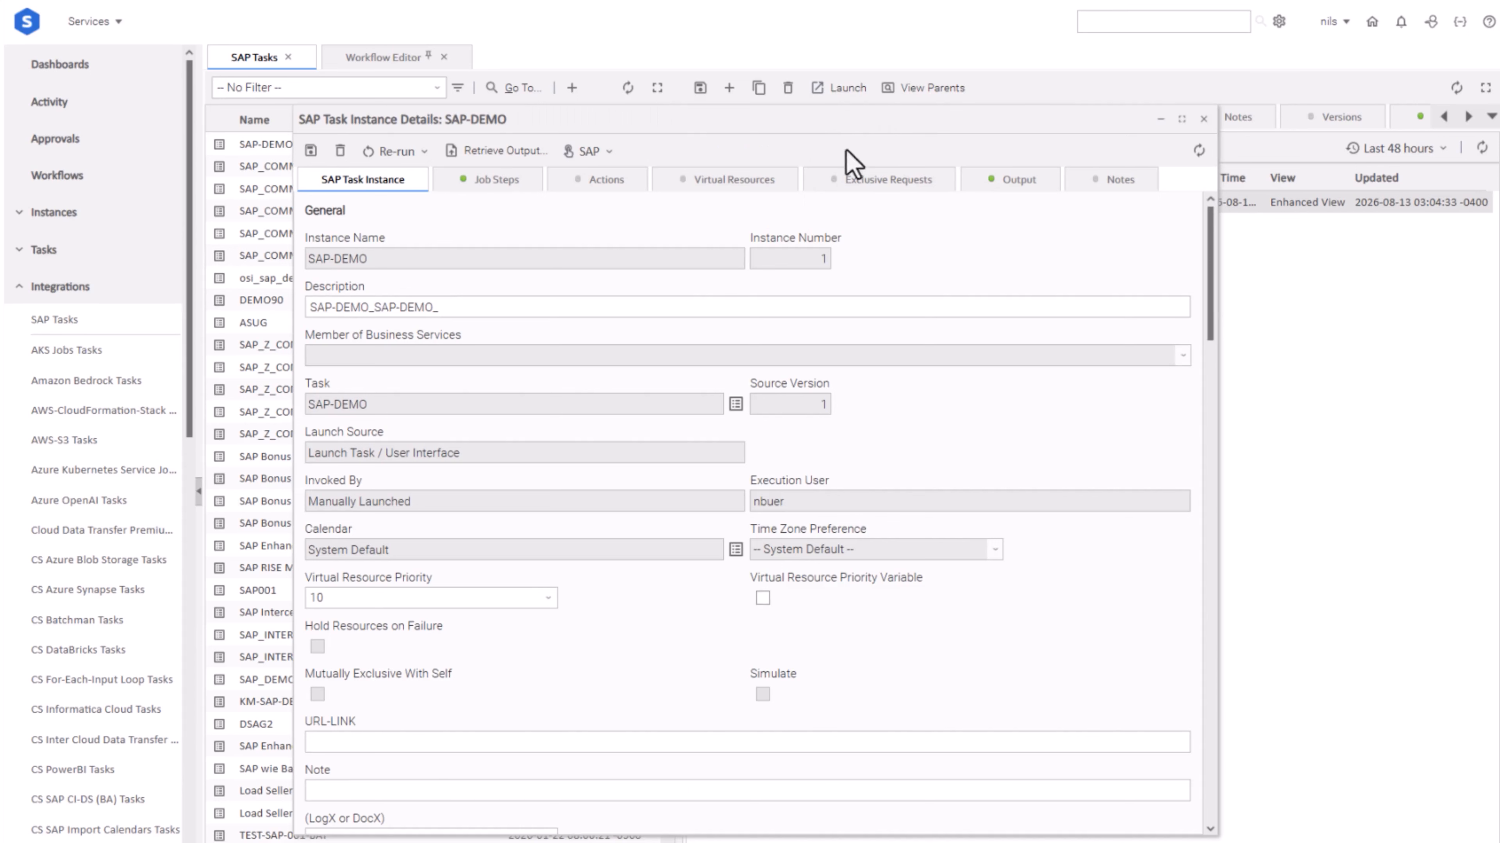
click(499, 152)
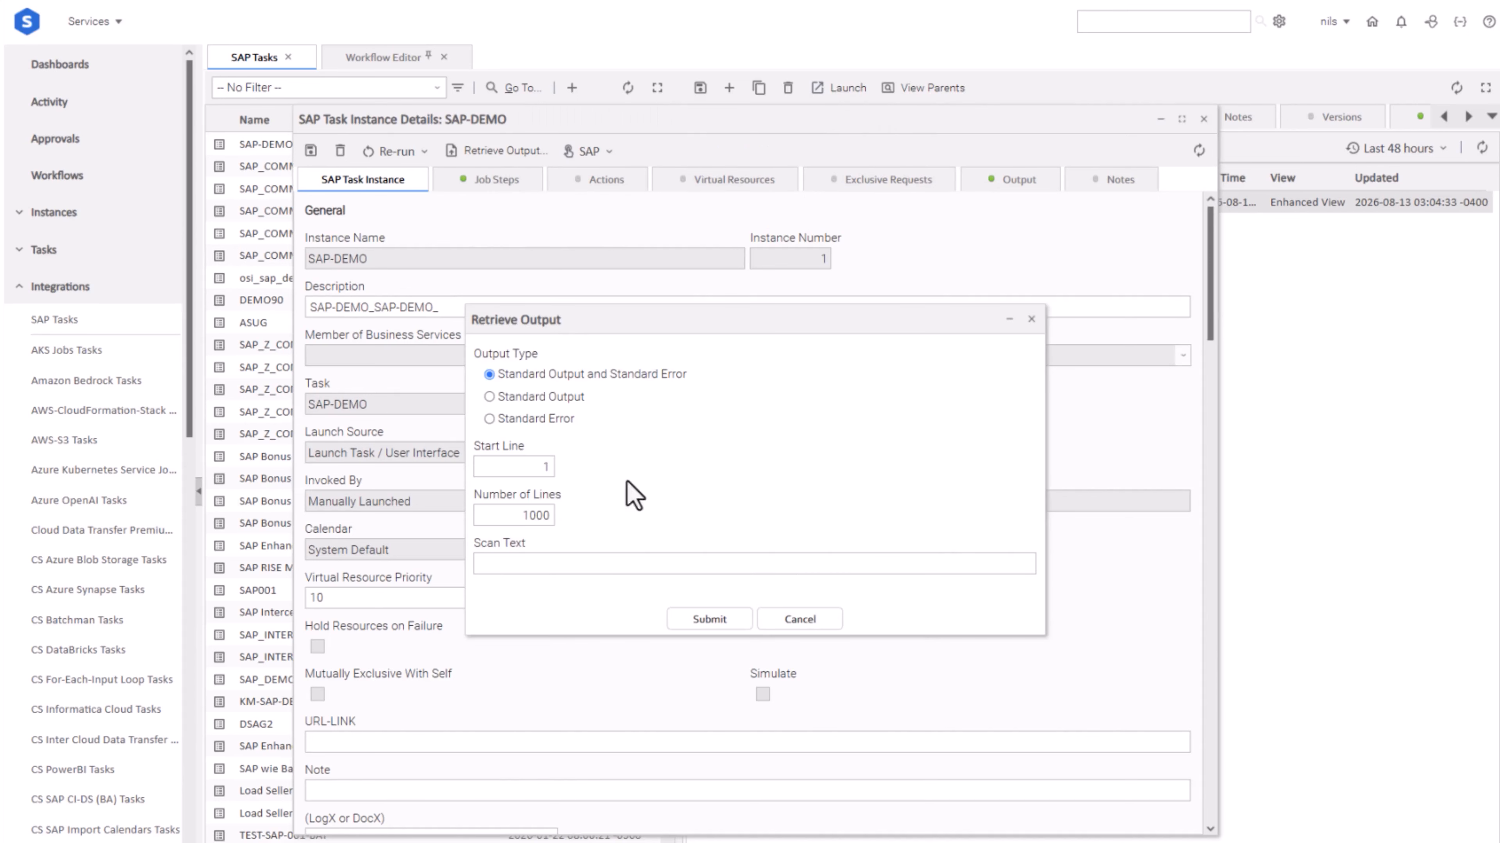
click(713, 620)
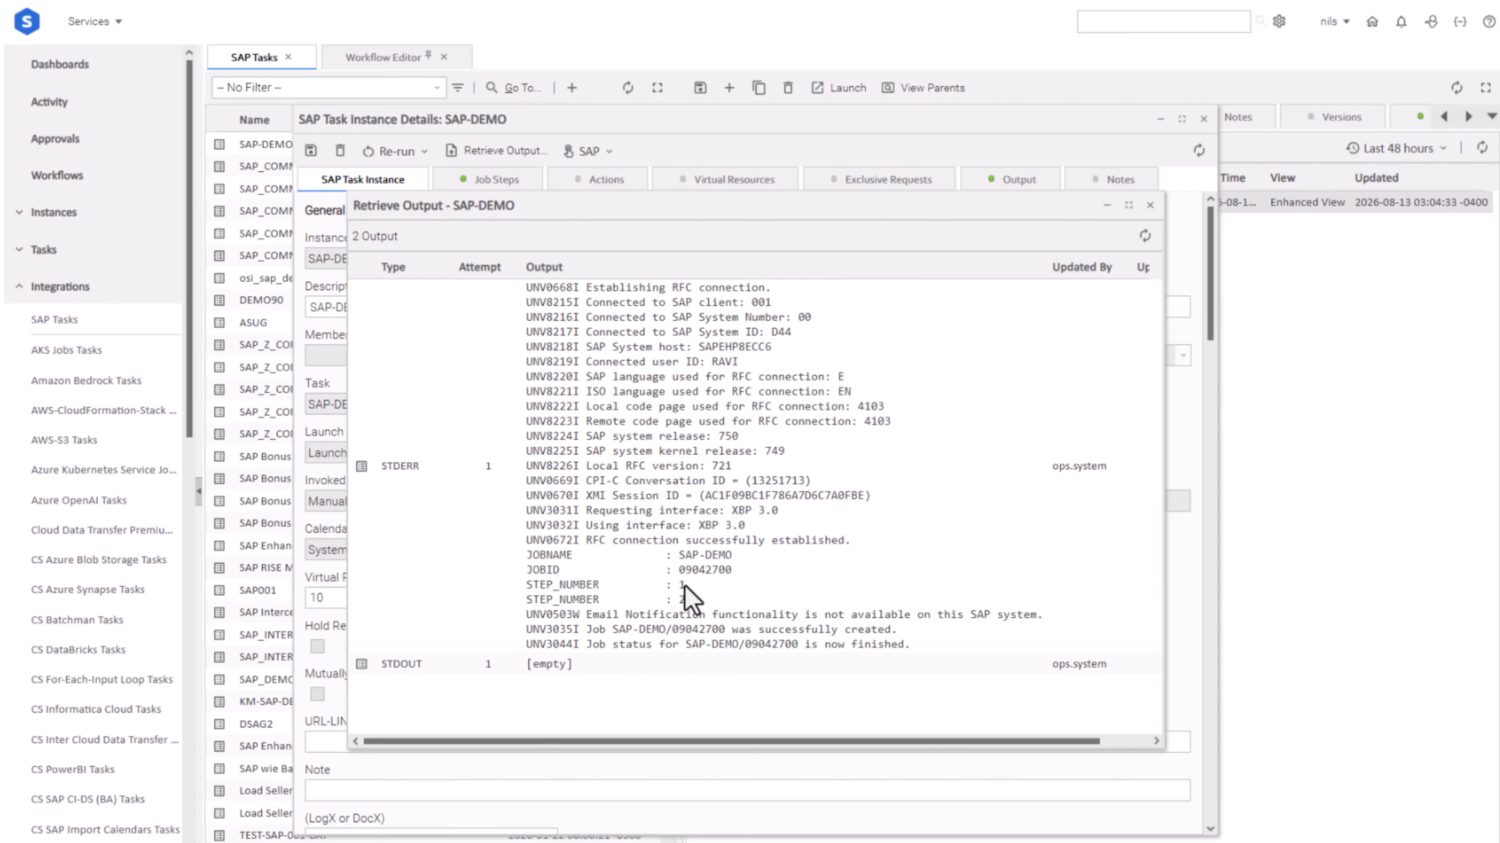
click(1149, 205)
click(1203, 122)
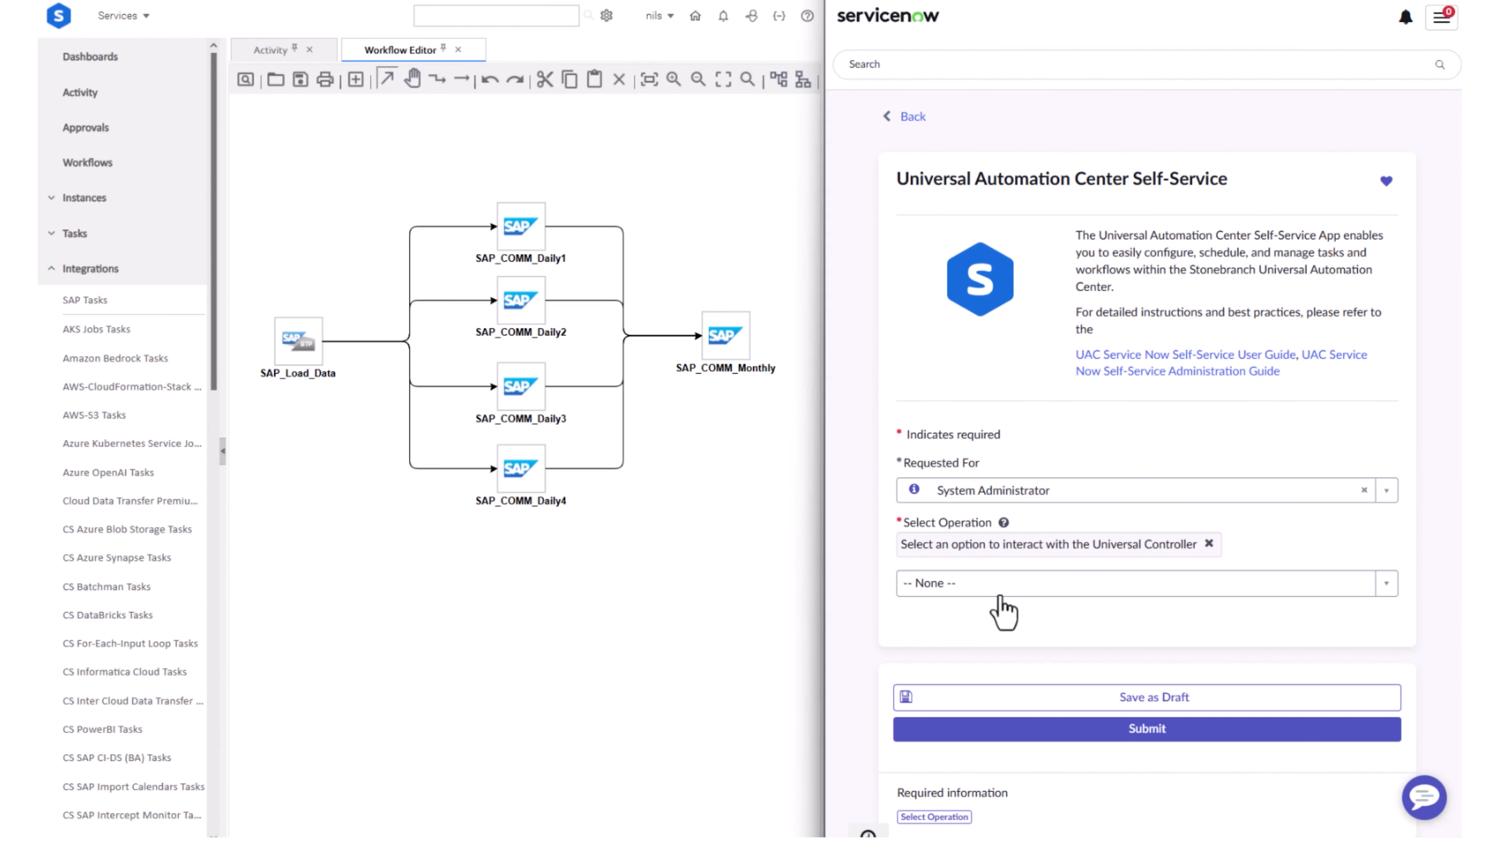
In the ServiceNow self-service form, select the Launch Task/Workflow Now operation with the task name SAP_SALES_WF
click(1069, 589)
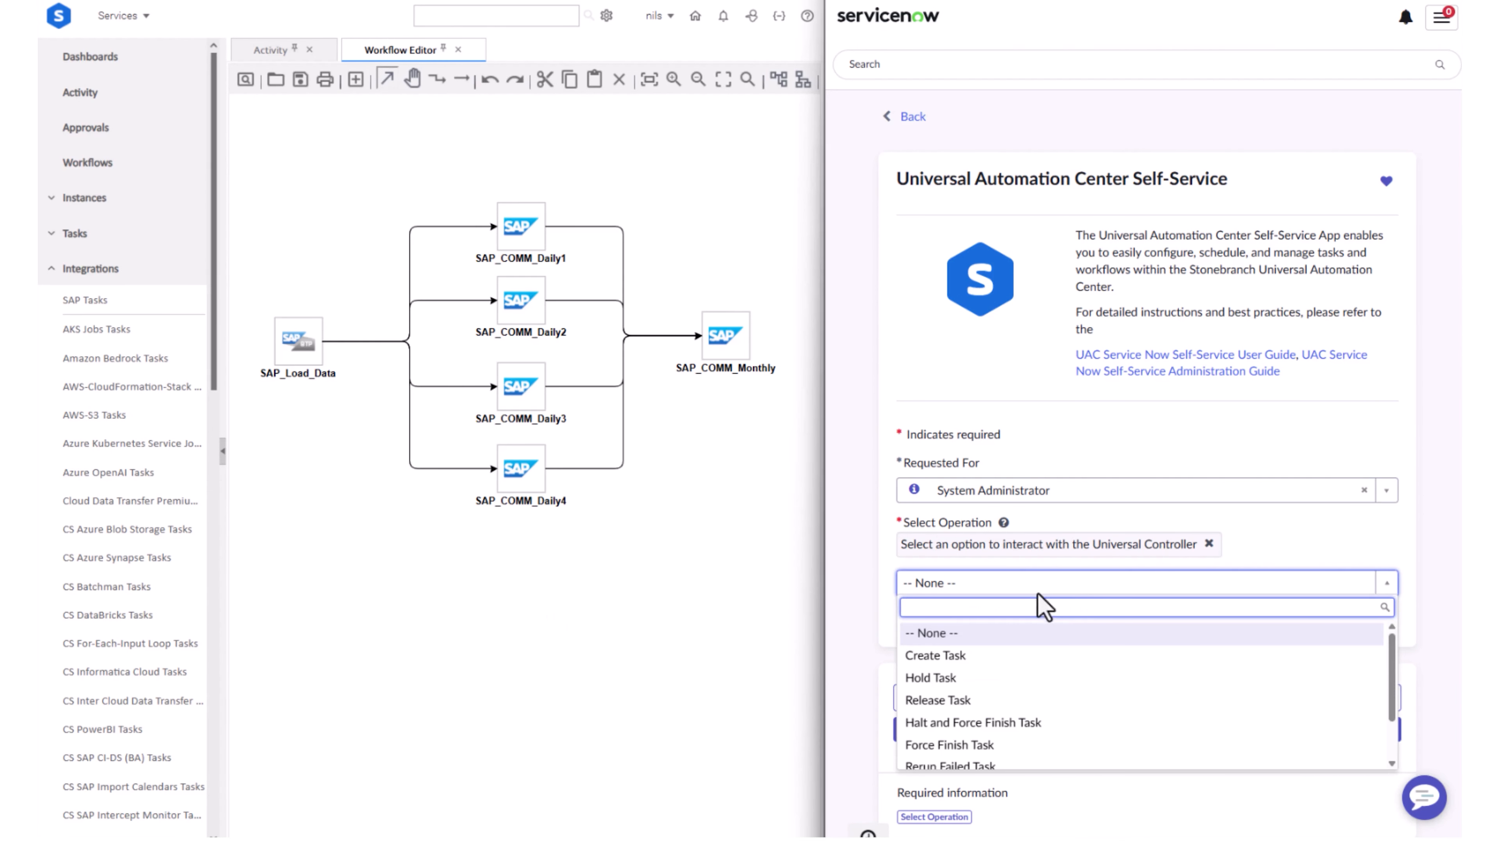
scroll(1034, 656, down, 2)
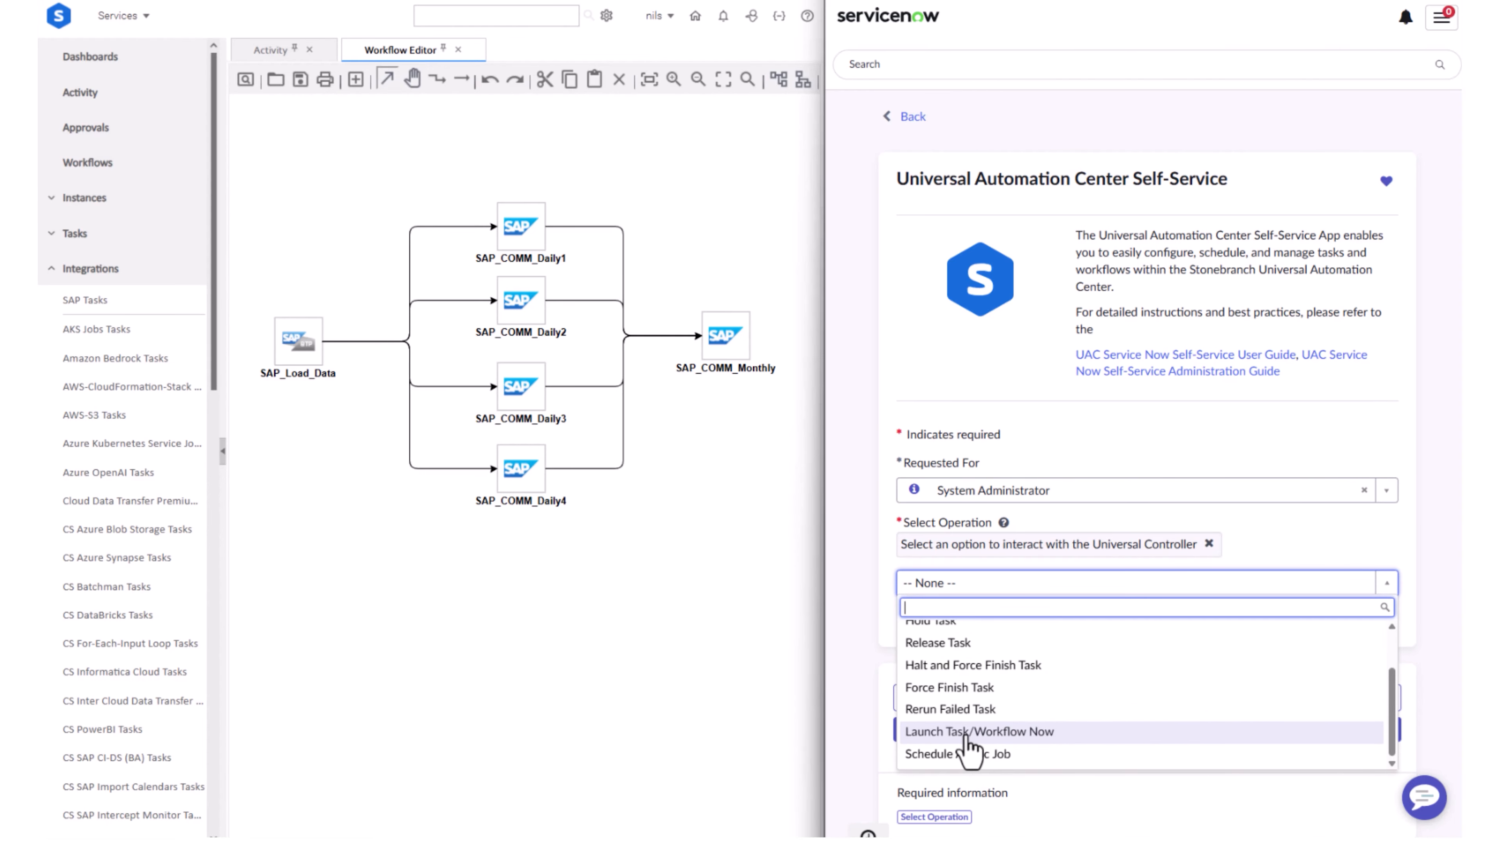
click(967, 736)
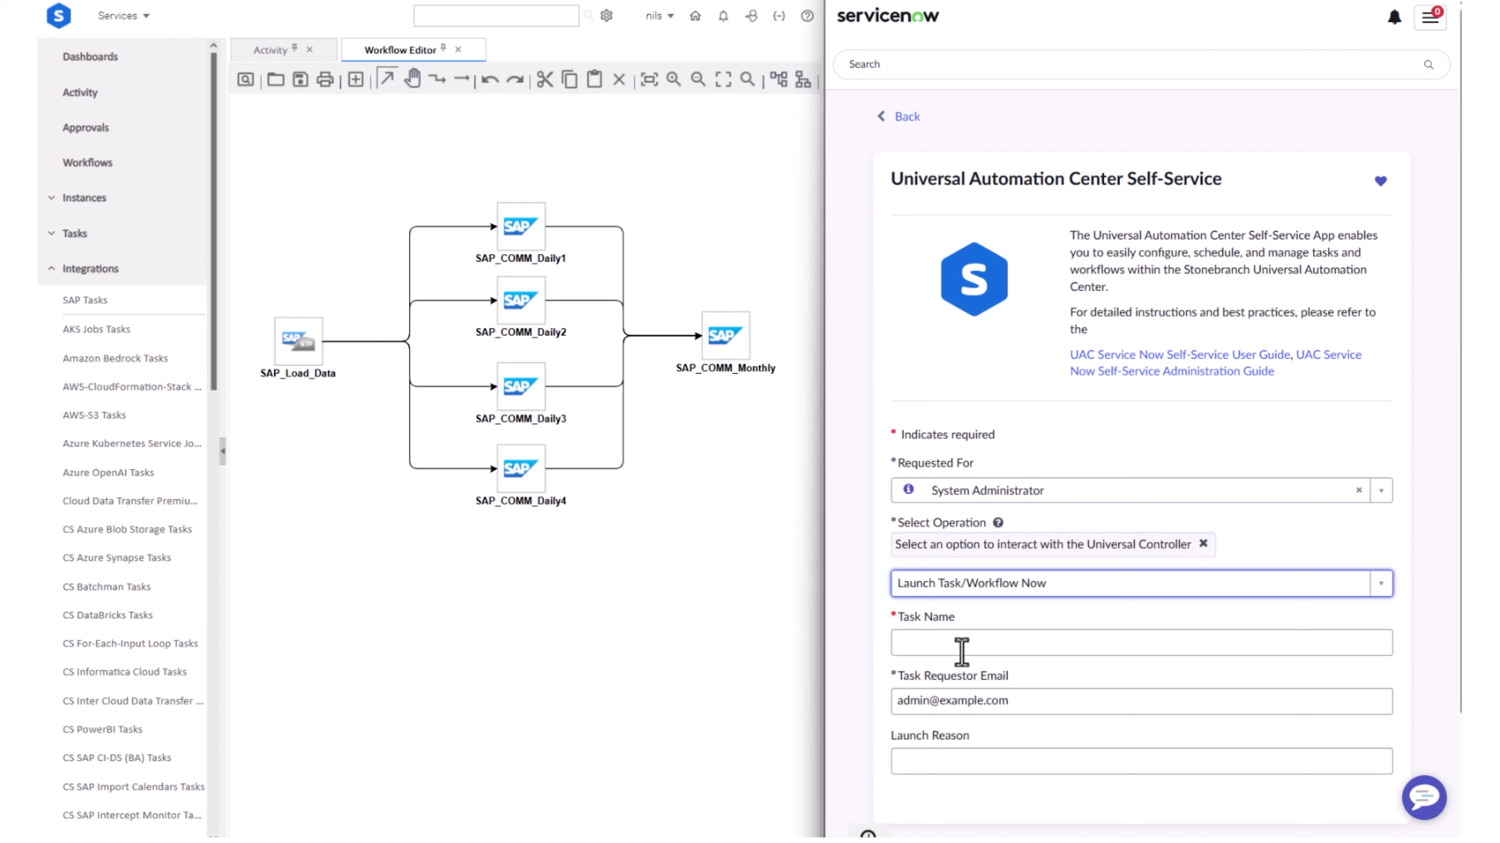
click(960, 644)
text(SAP)
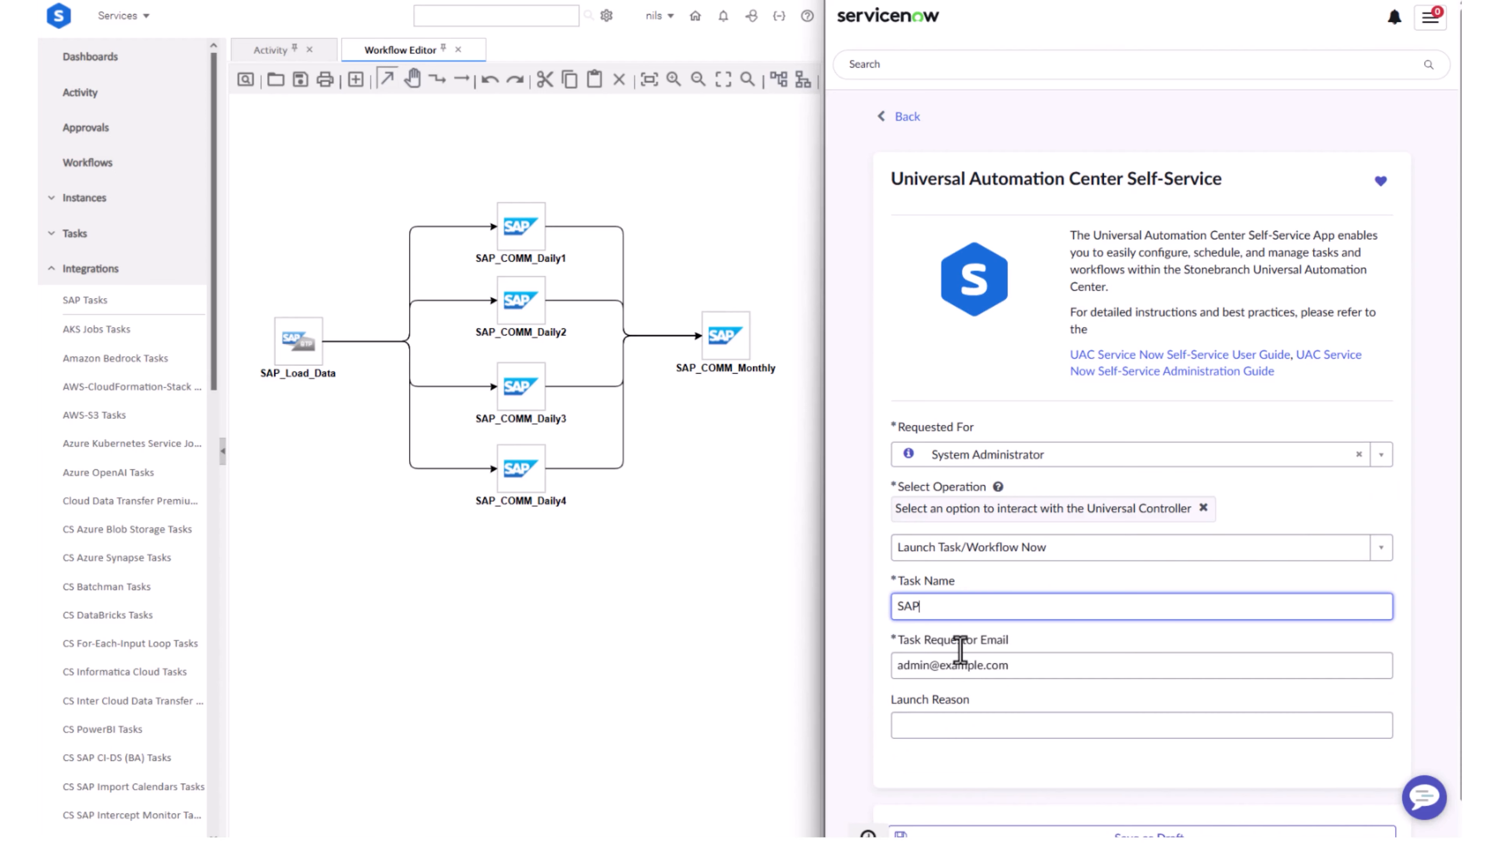
text(_SALES_WF)
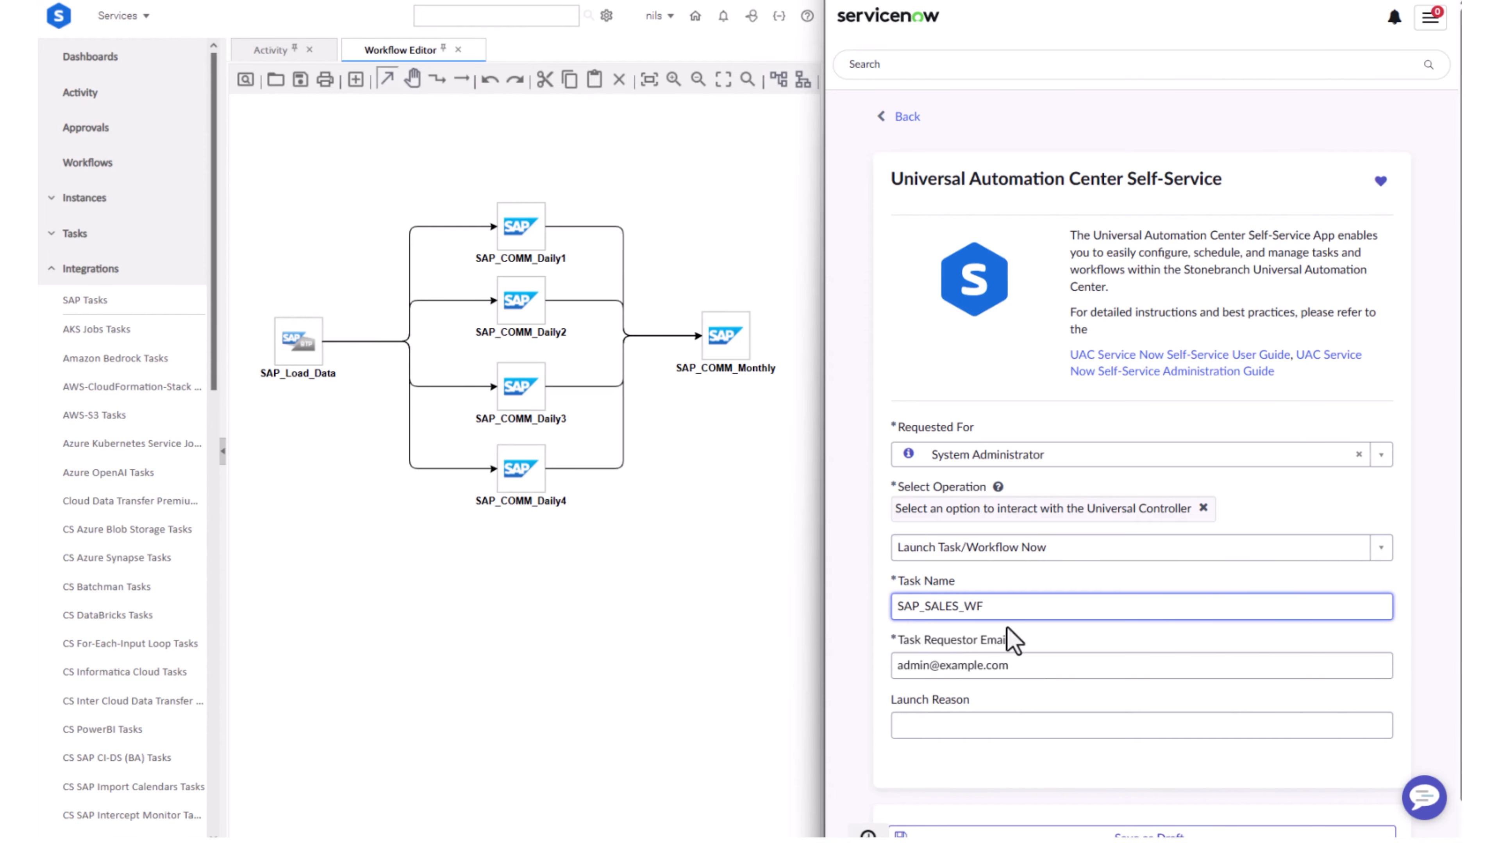
Enter "demo" as the launch reason and submit the self-service request
click(1159, 735)
click(1164, 730)
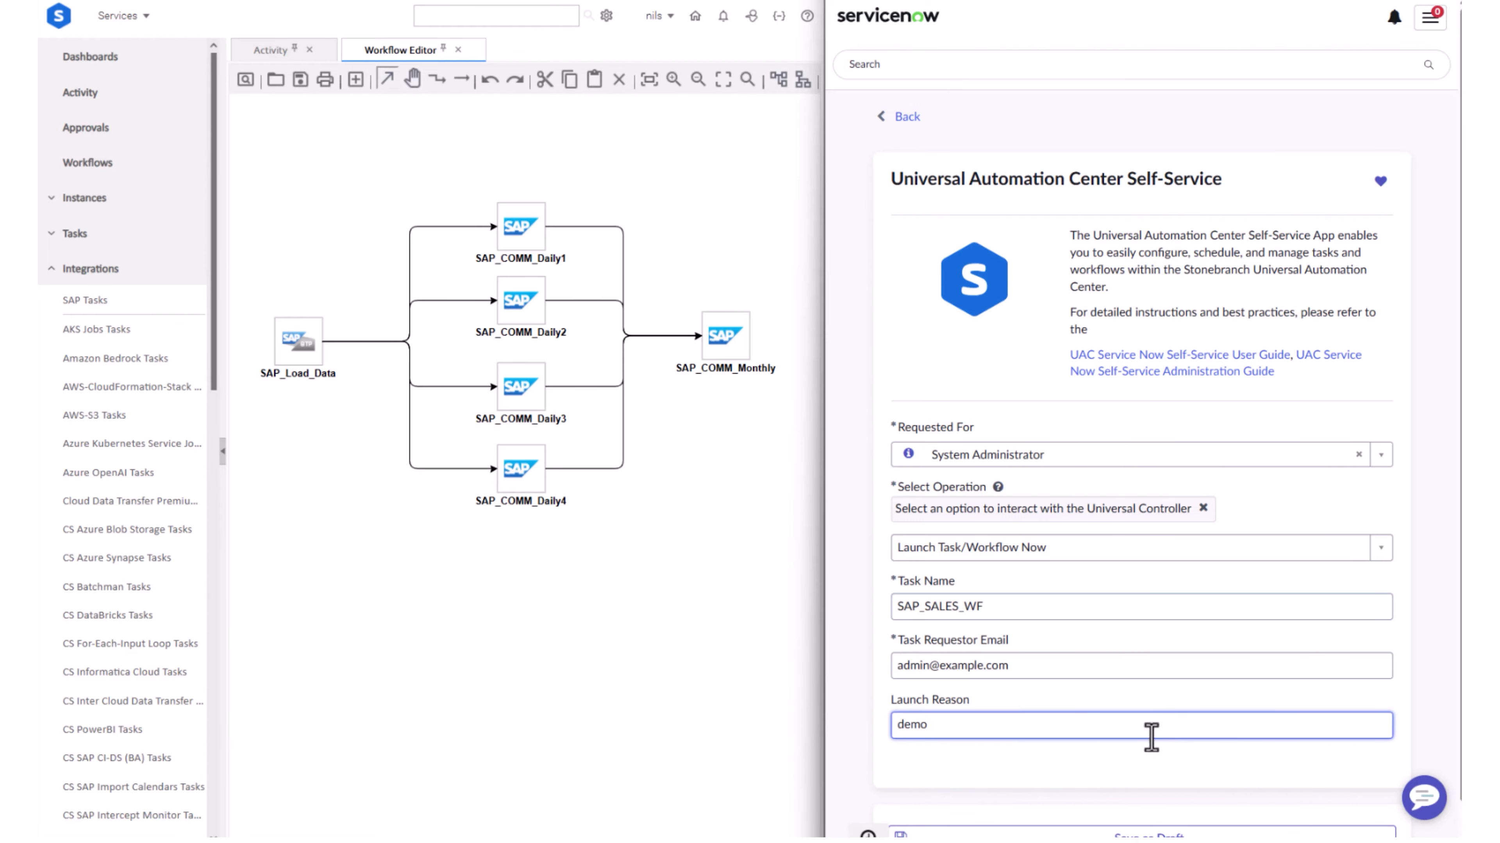
scroll(1157, 741, down, 1)
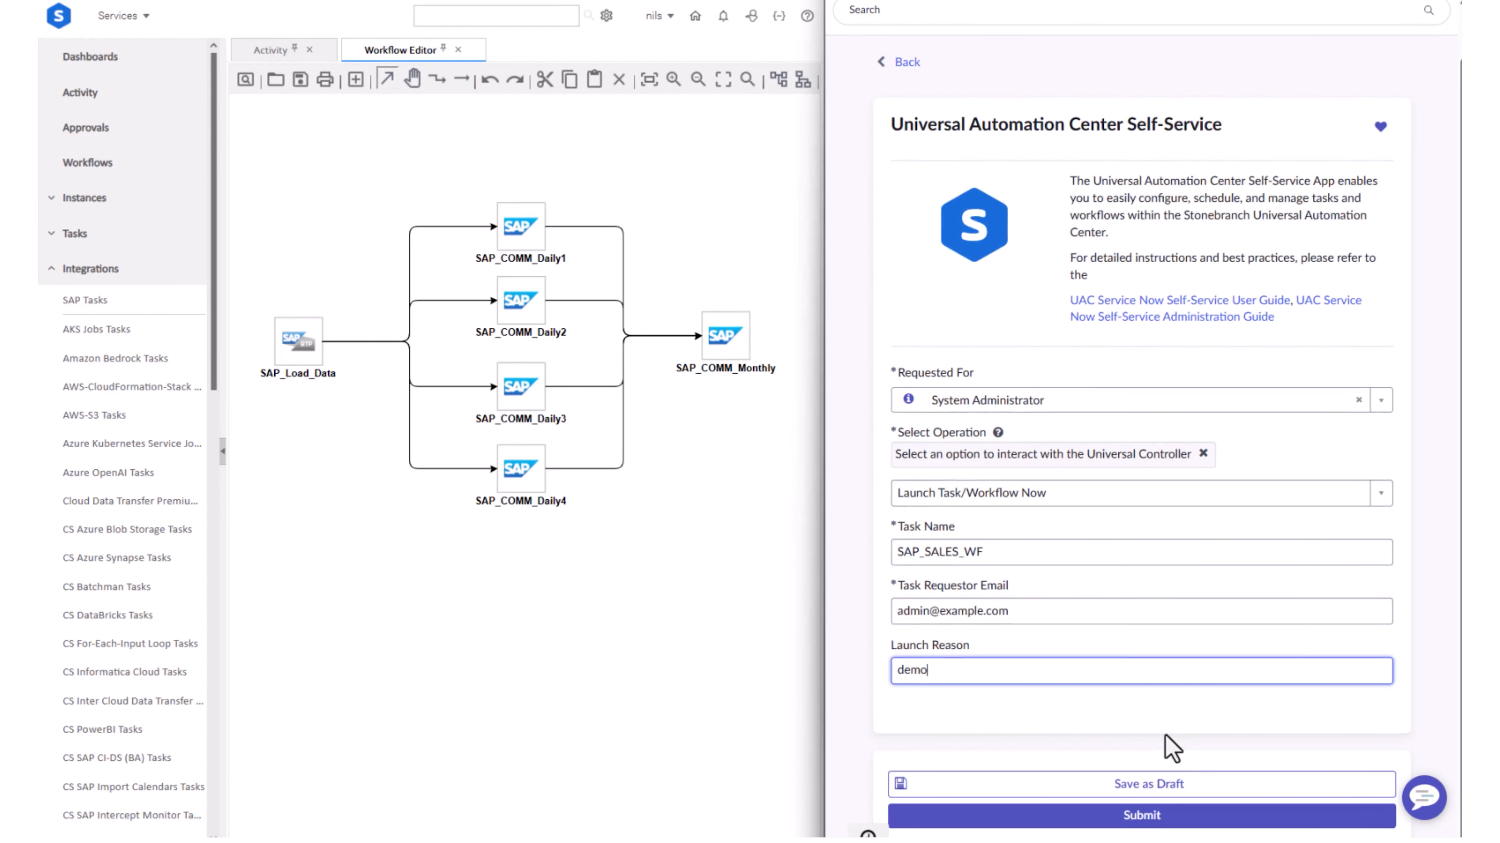
click(1142, 816)
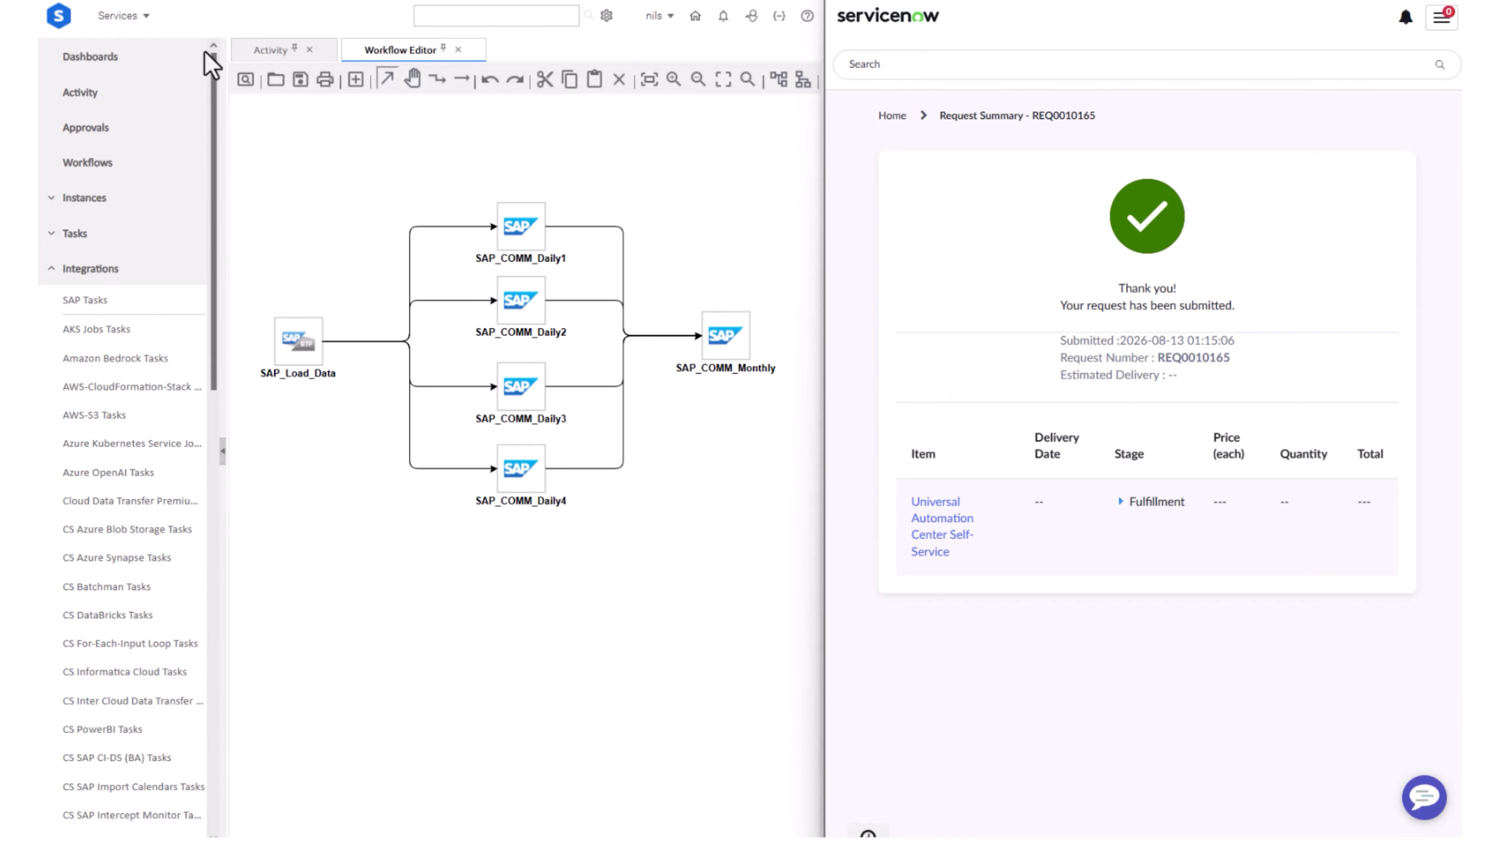
In the Universal Automation Center, find the SAP_SALES_WF instance in the activity list and view its whole diagram in the Workflow Monitor
click(271, 51)
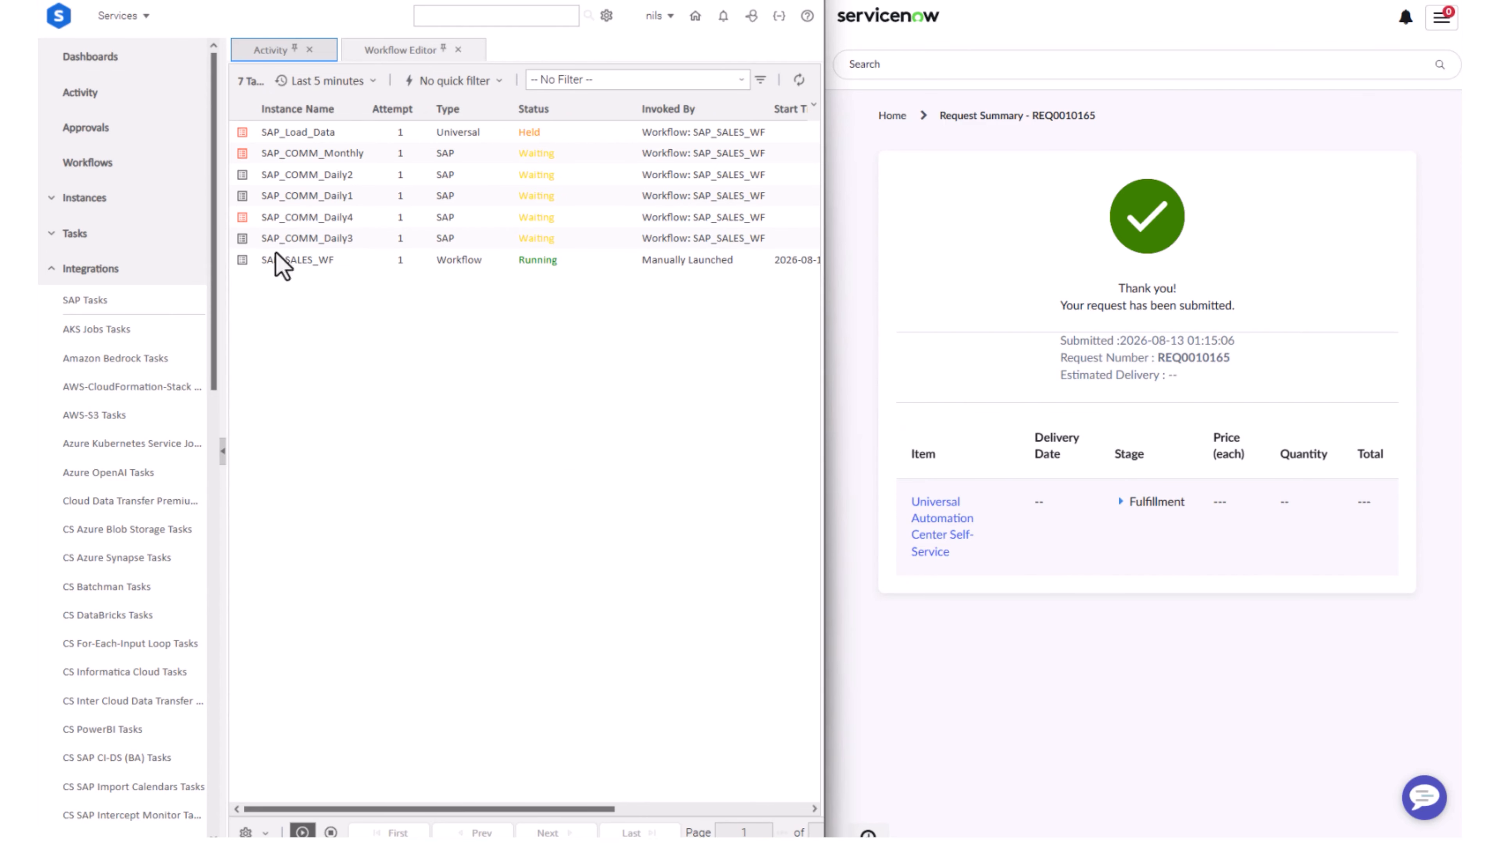
right_click(278, 260)
mouse_move(357, 207)
click(444, 206)
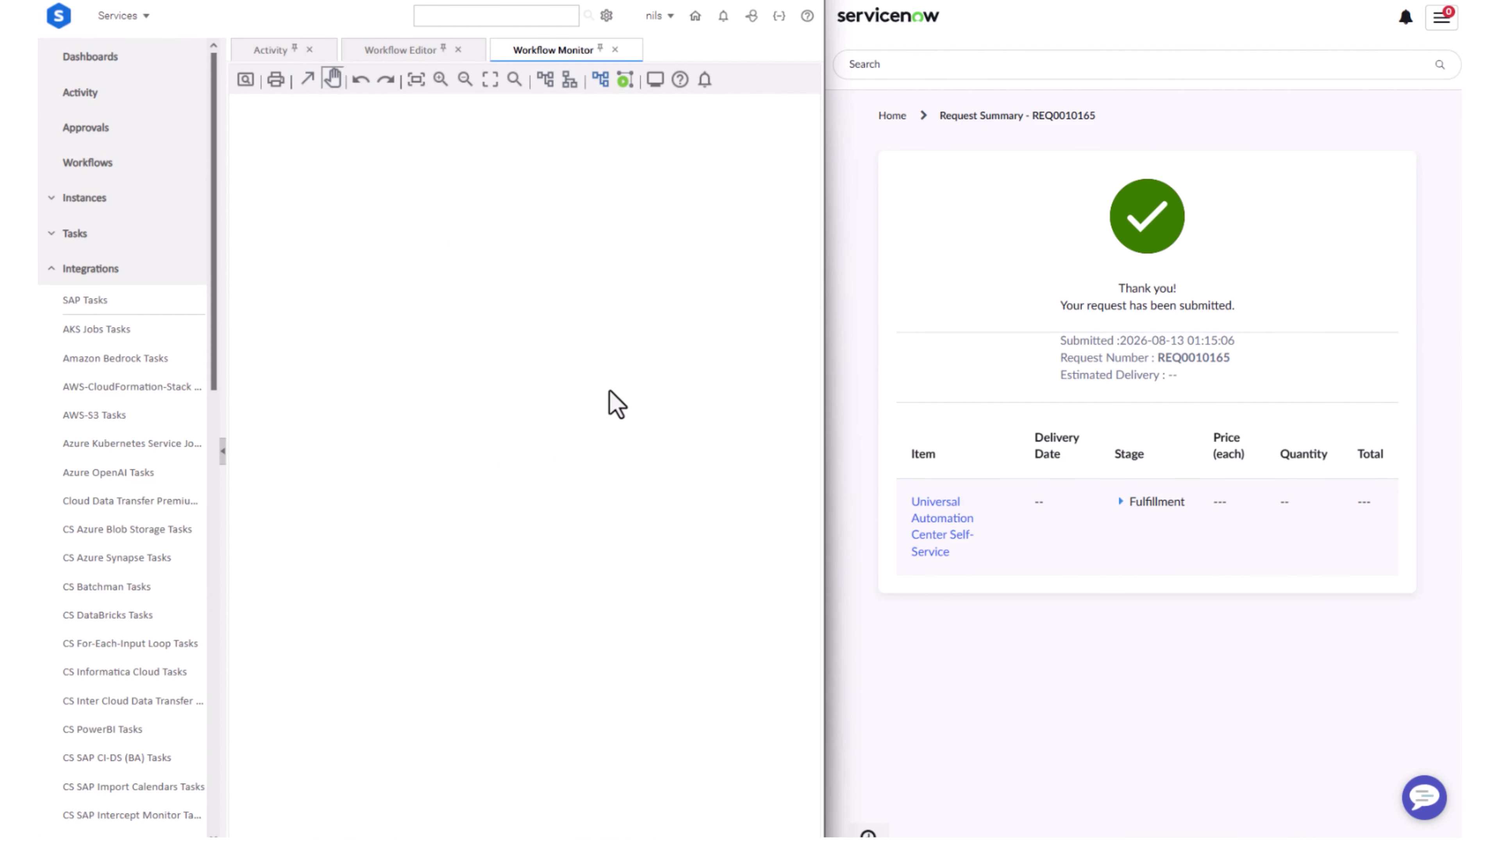
drag(608, 415, 177, 518)
right_click(178, 518)
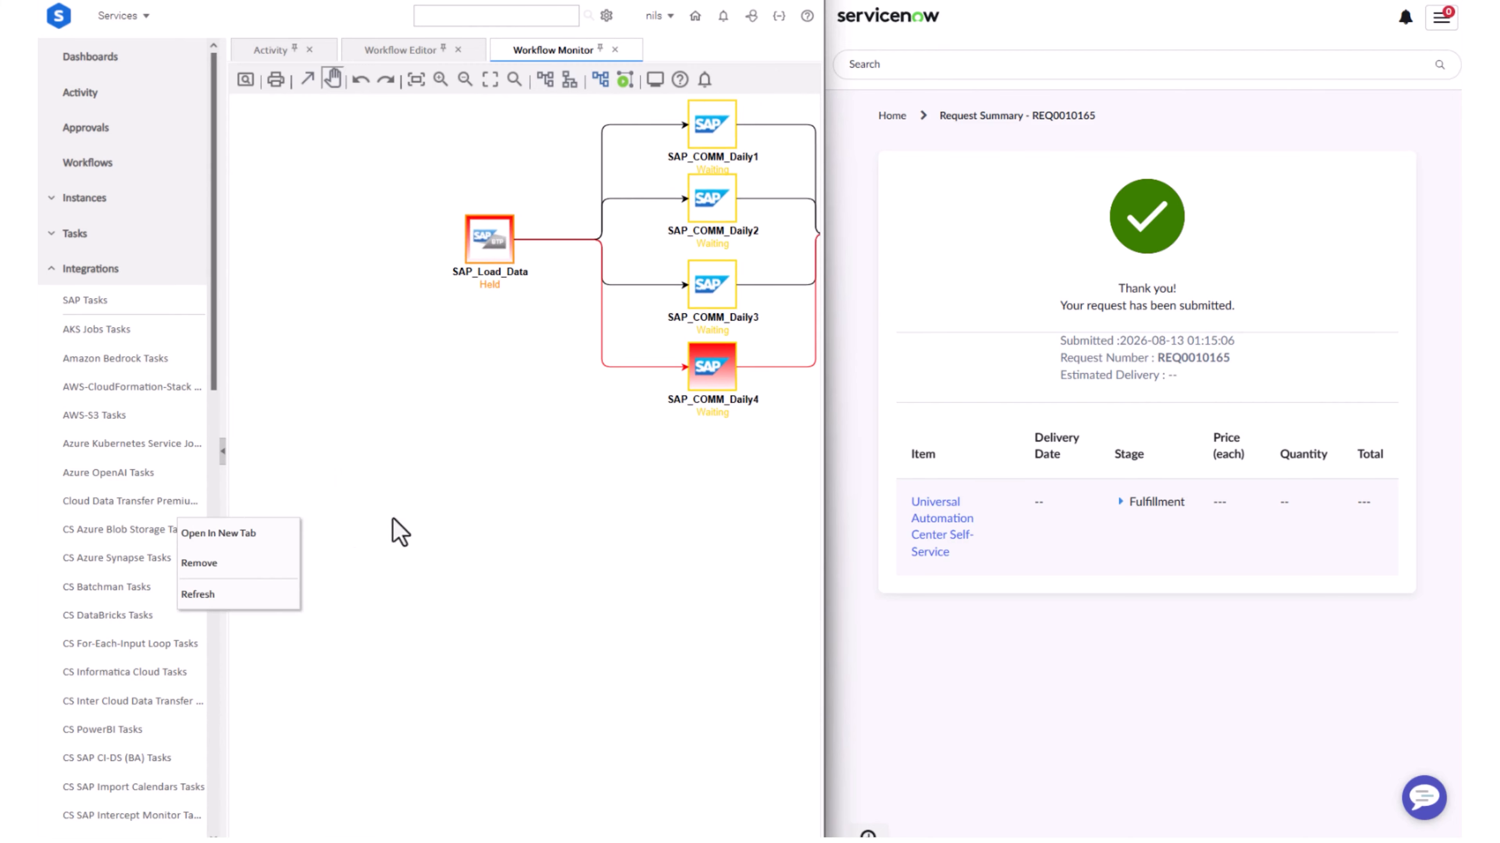
click(570, 505)
drag(662, 482, 474, 526)
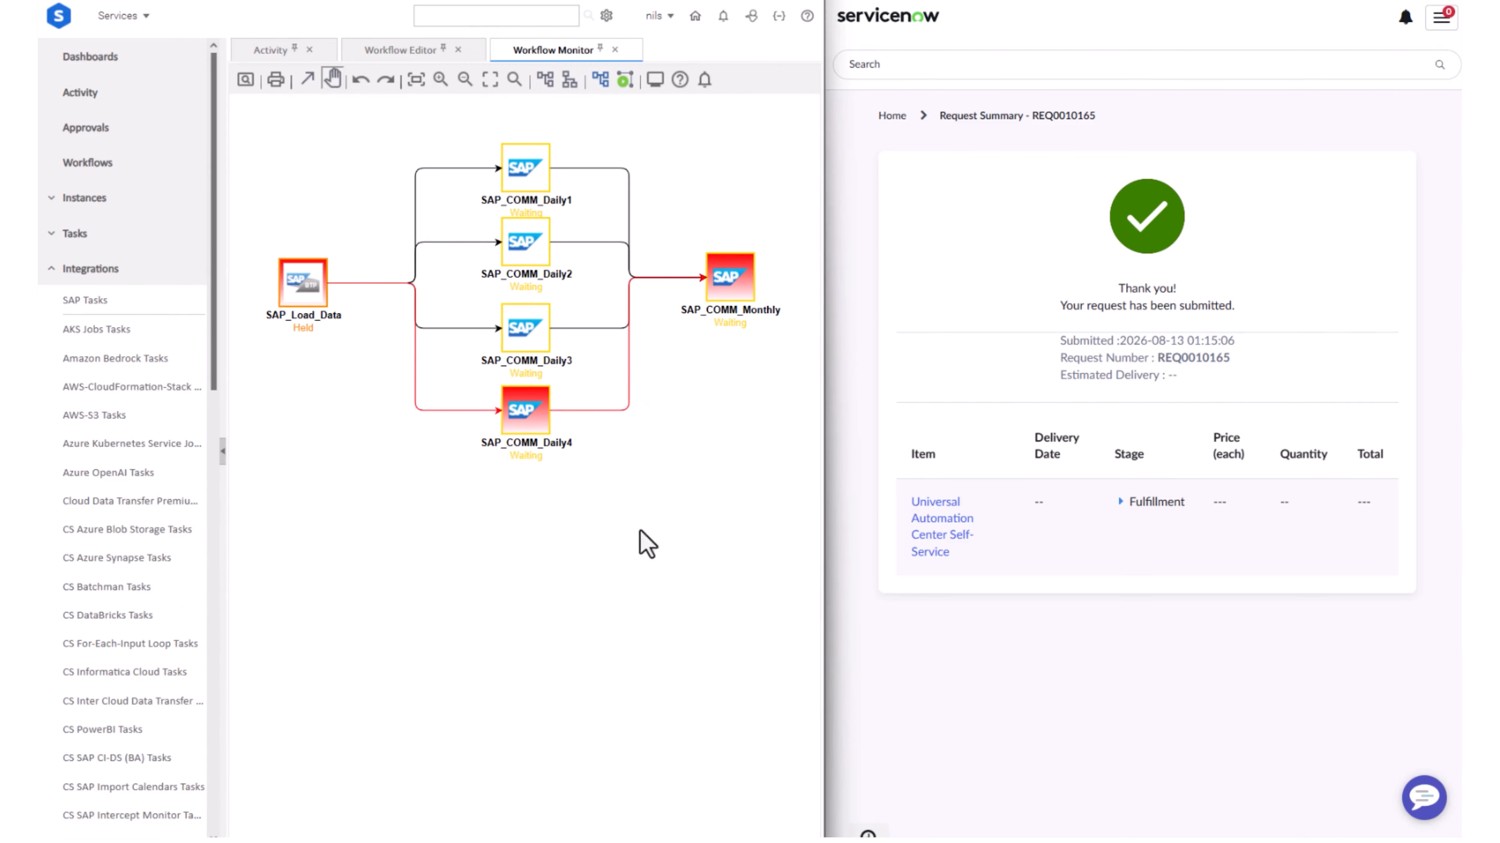
Submit a ServiceNow self-service request with the Release Task operation for the task SAP_LOAD_Data
click(1148, 526)
click(1088, 582)
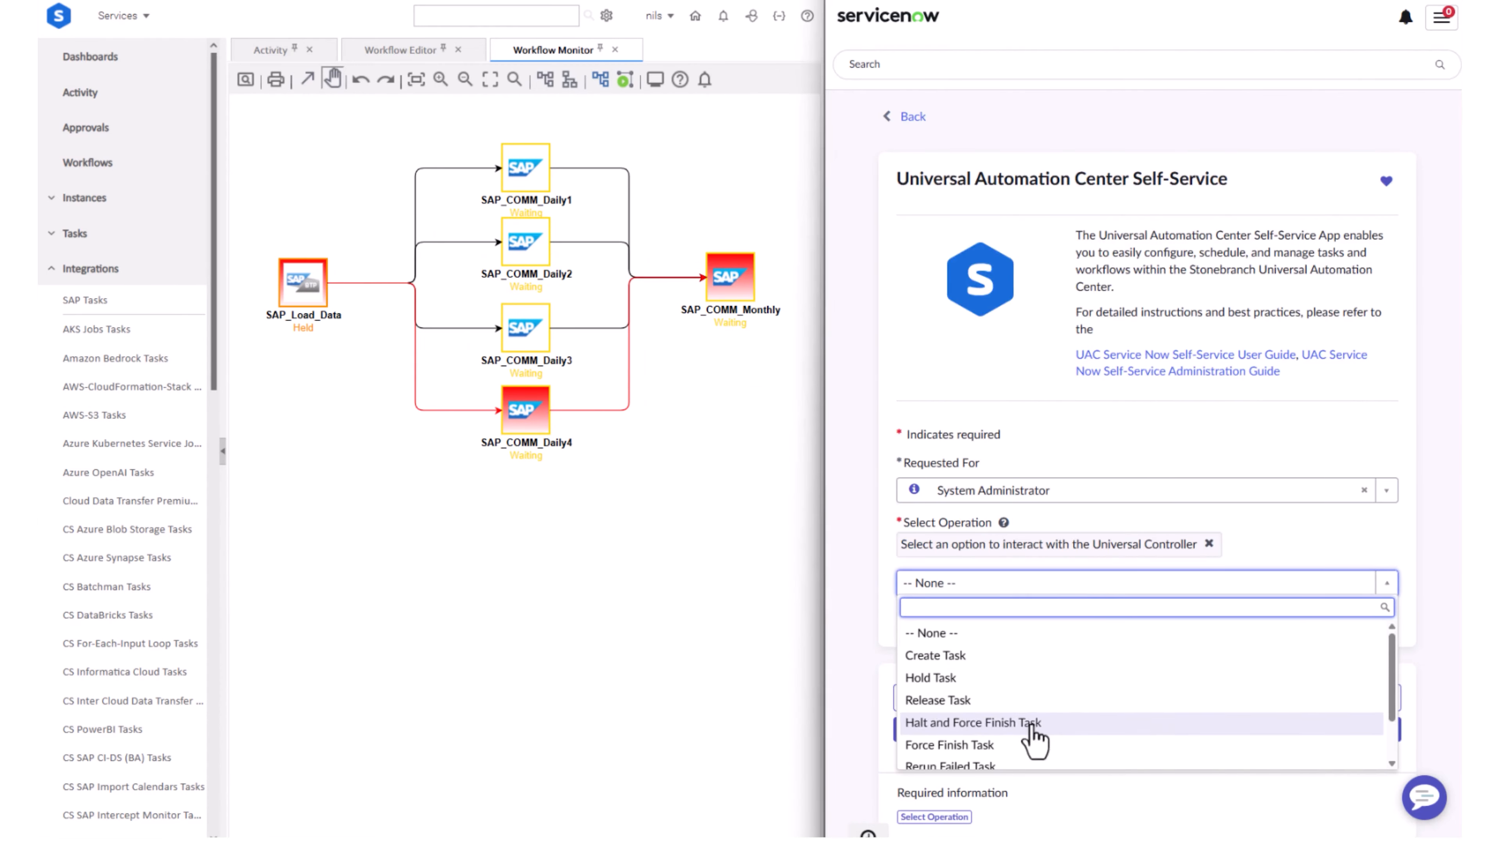
scroll(1033, 739, down, 2)
scroll(1020, 717, up, 2)
click(1012, 702)
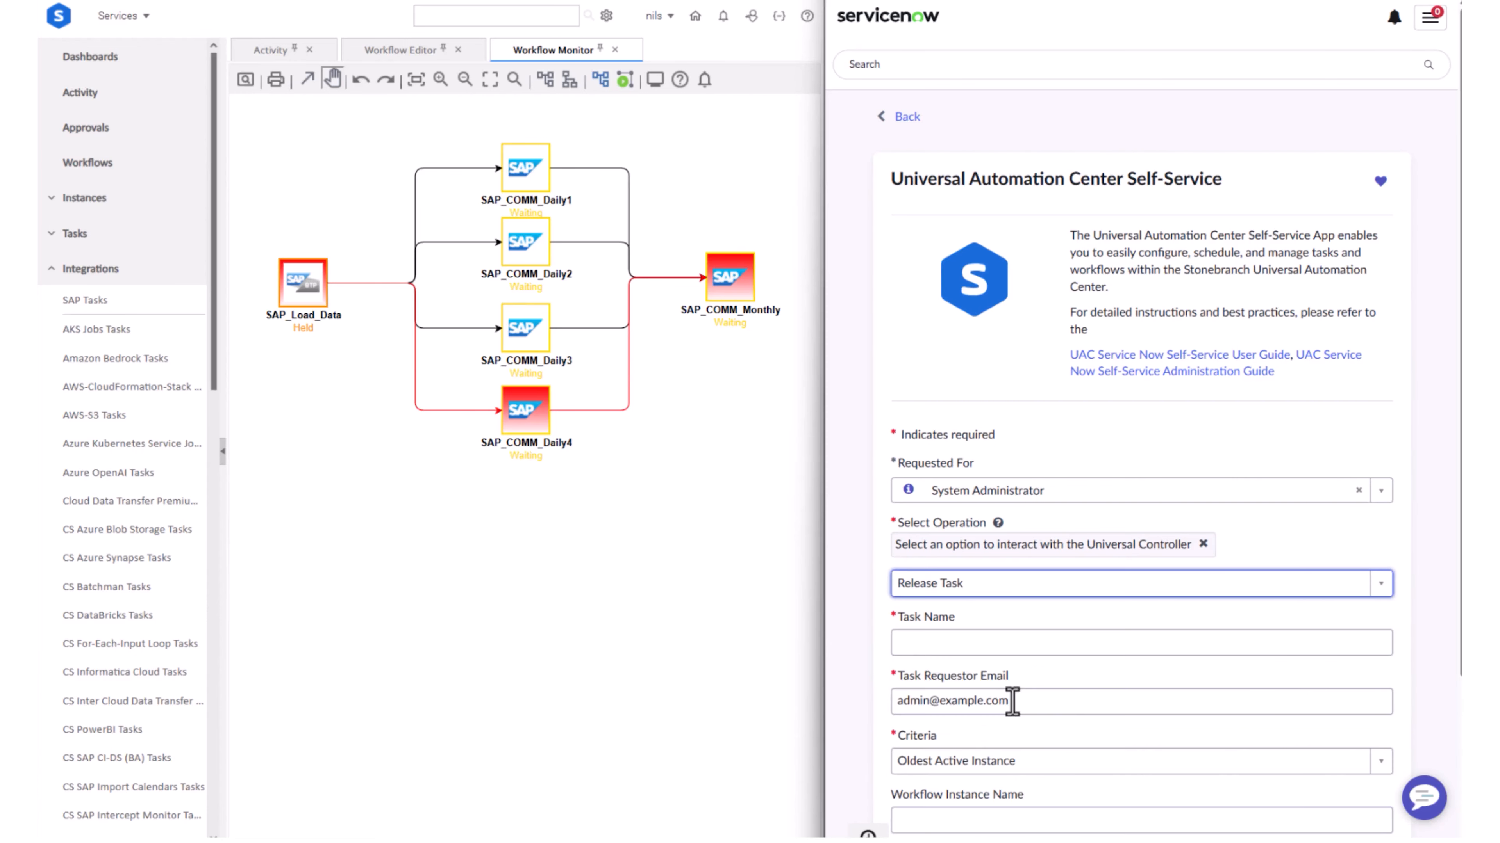
click(979, 647)
text(SAP_LOAD_Data)
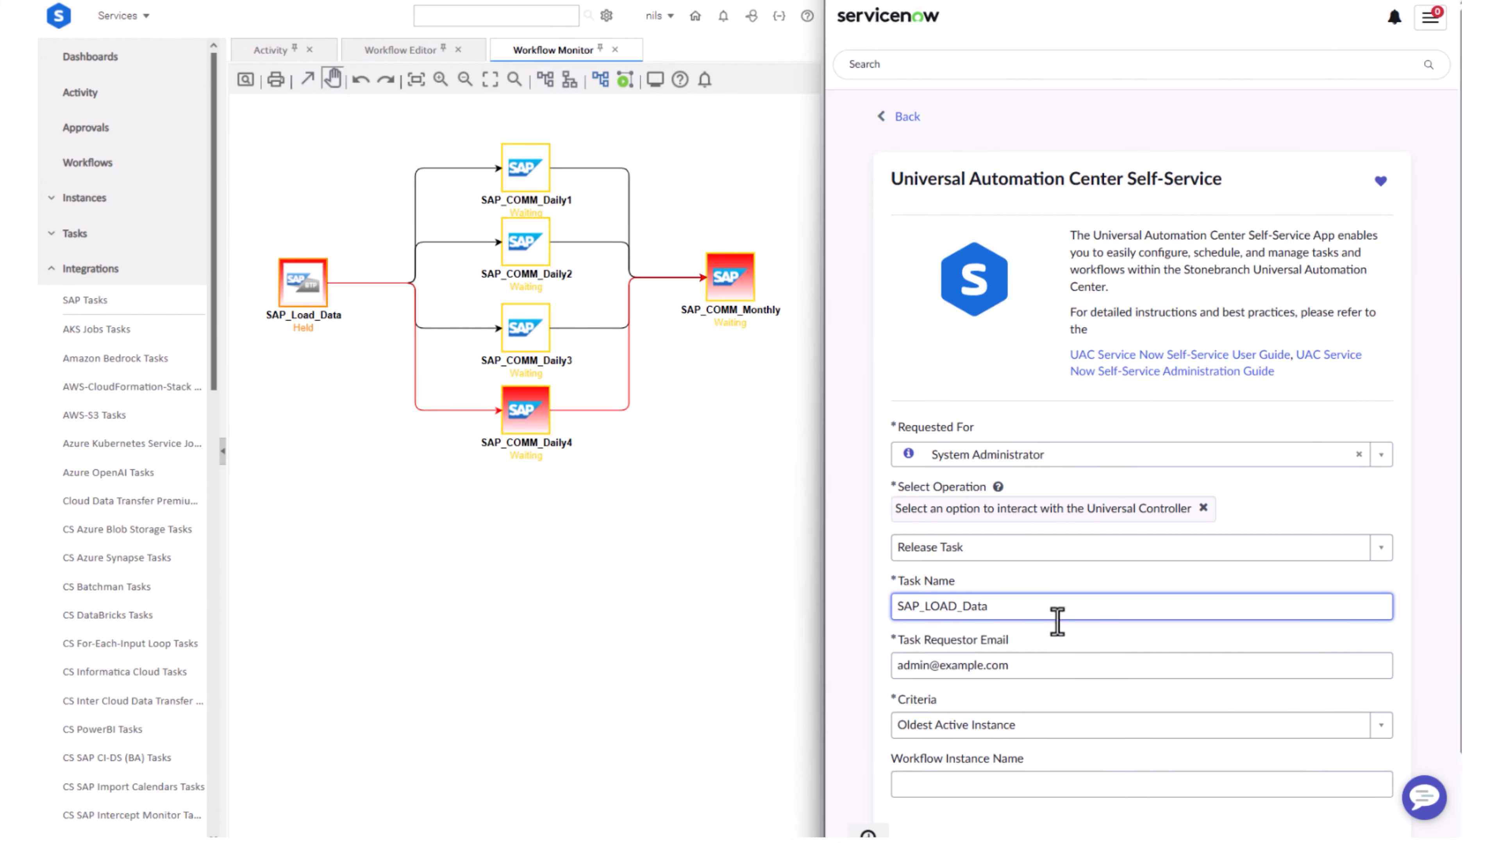
scroll(1057, 623, down, 3)
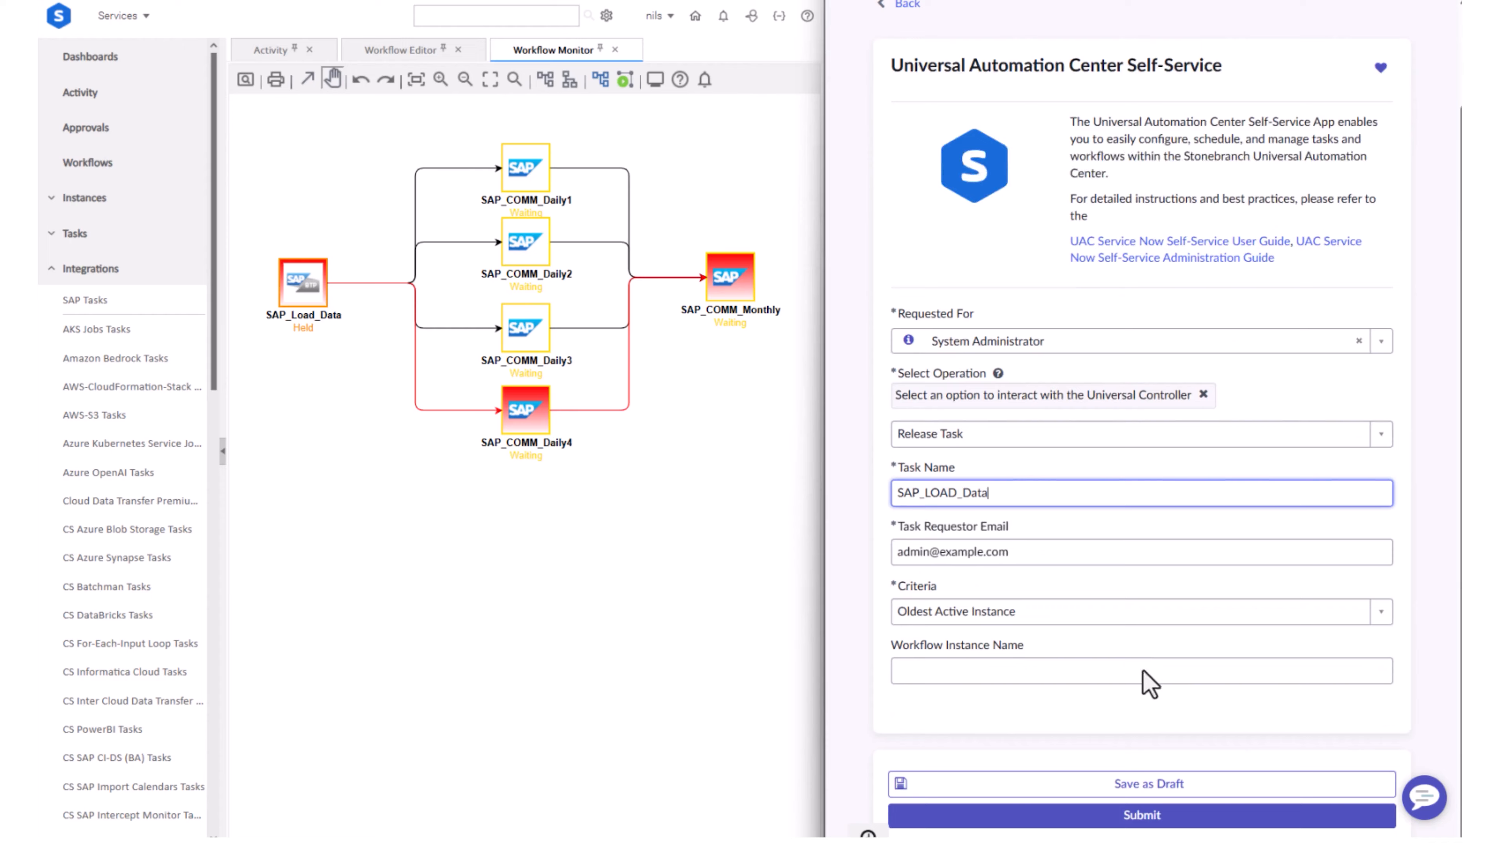
click(1171, 817)
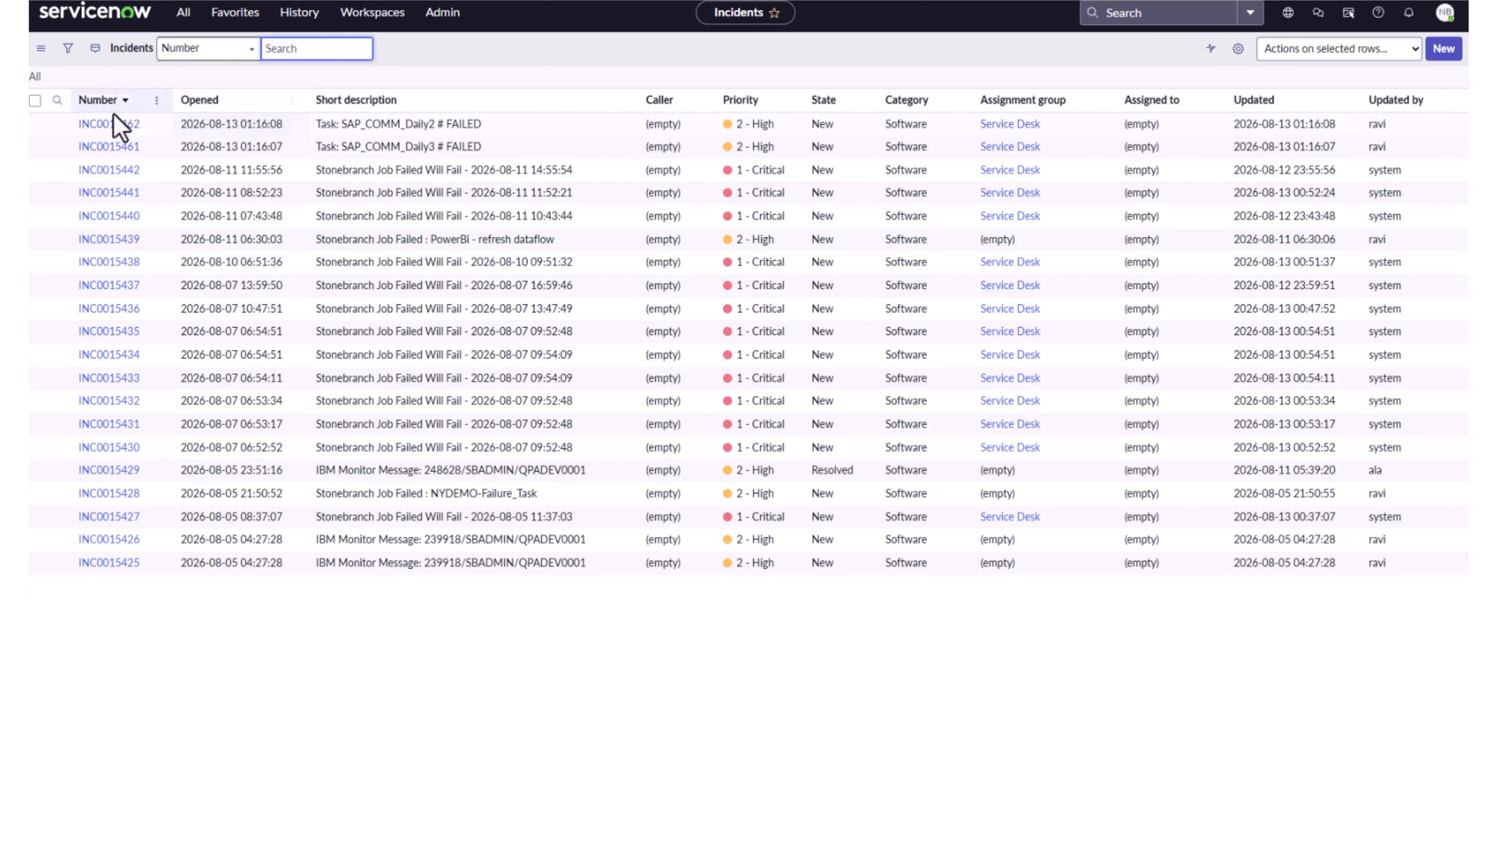
Open the ServiceNow incident for the SAP_COMM_Daily2 task and examine the connection message and task instance link in its description
click(93, 126)
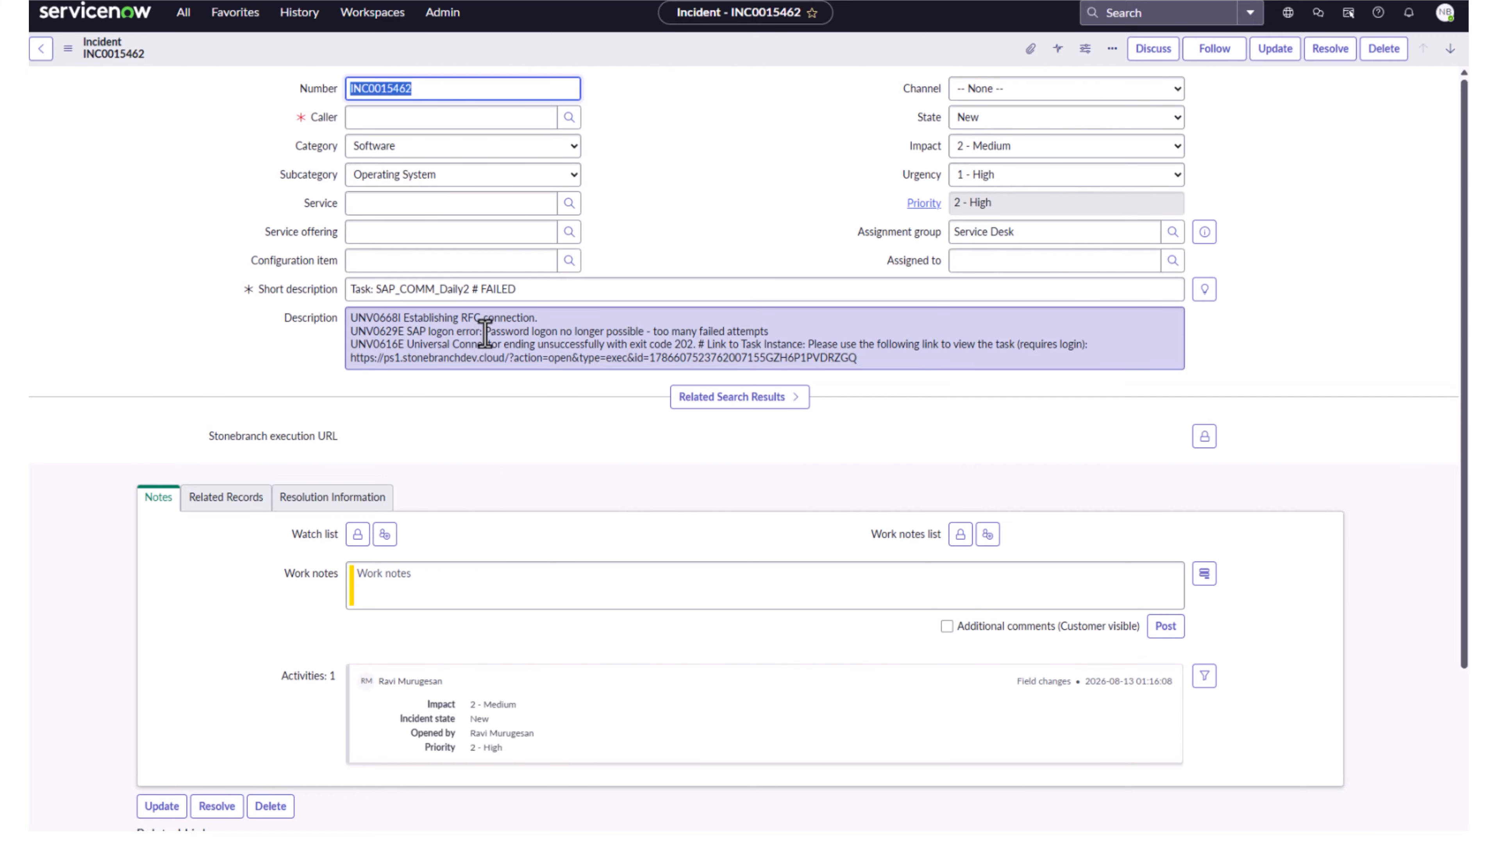
drag(405, 323, 537, 319)
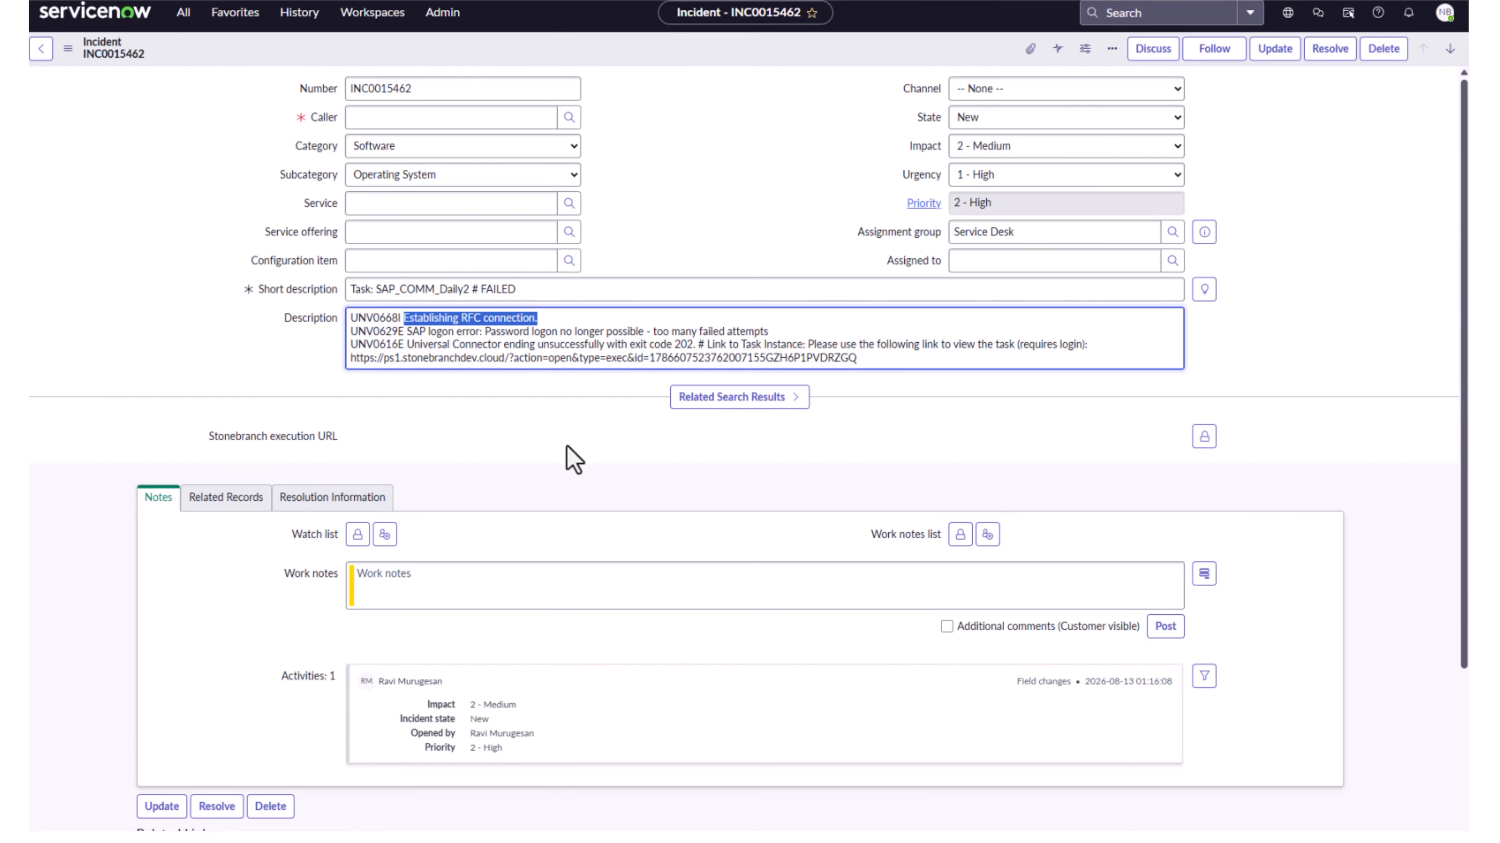
drag(350, 358, 852, 367)
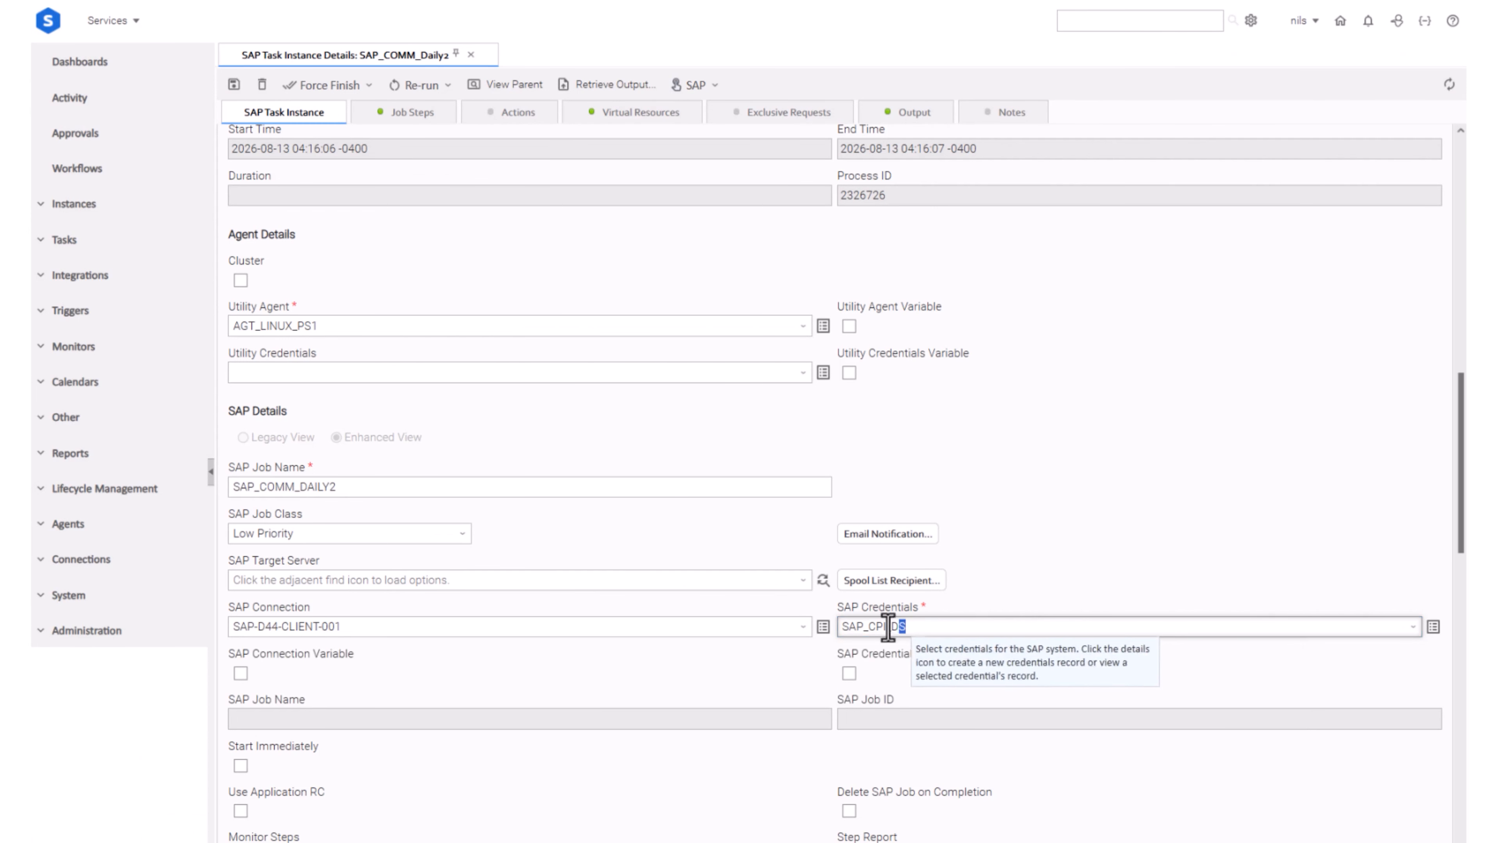
In the Universal Automation Center, set the SAP credentials of the SAP_COMM_Daily2 task instance to SAP Demo user and save the update
click(1048, 626)
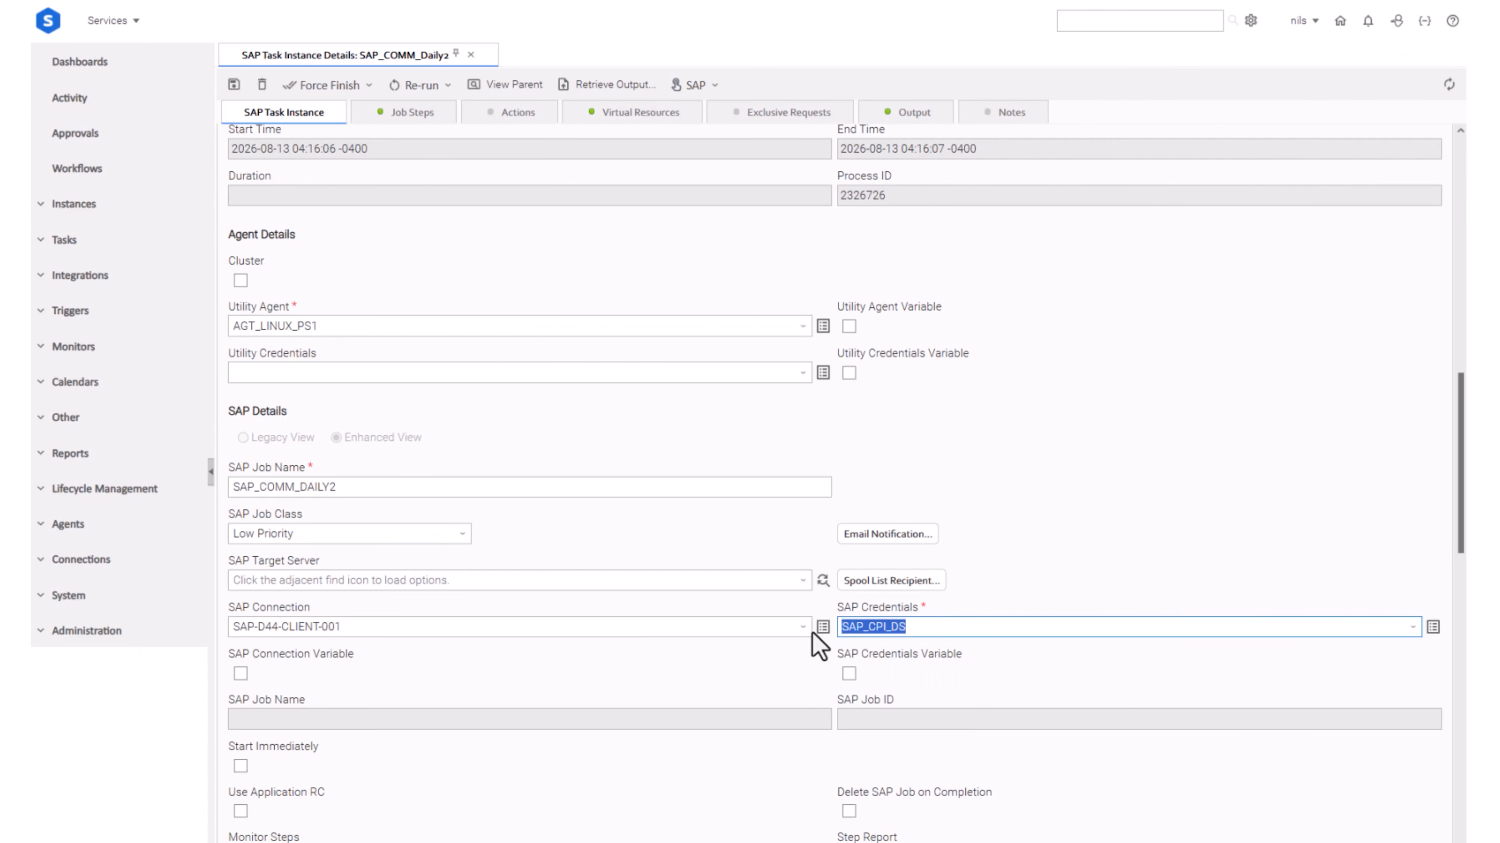
text(sap)
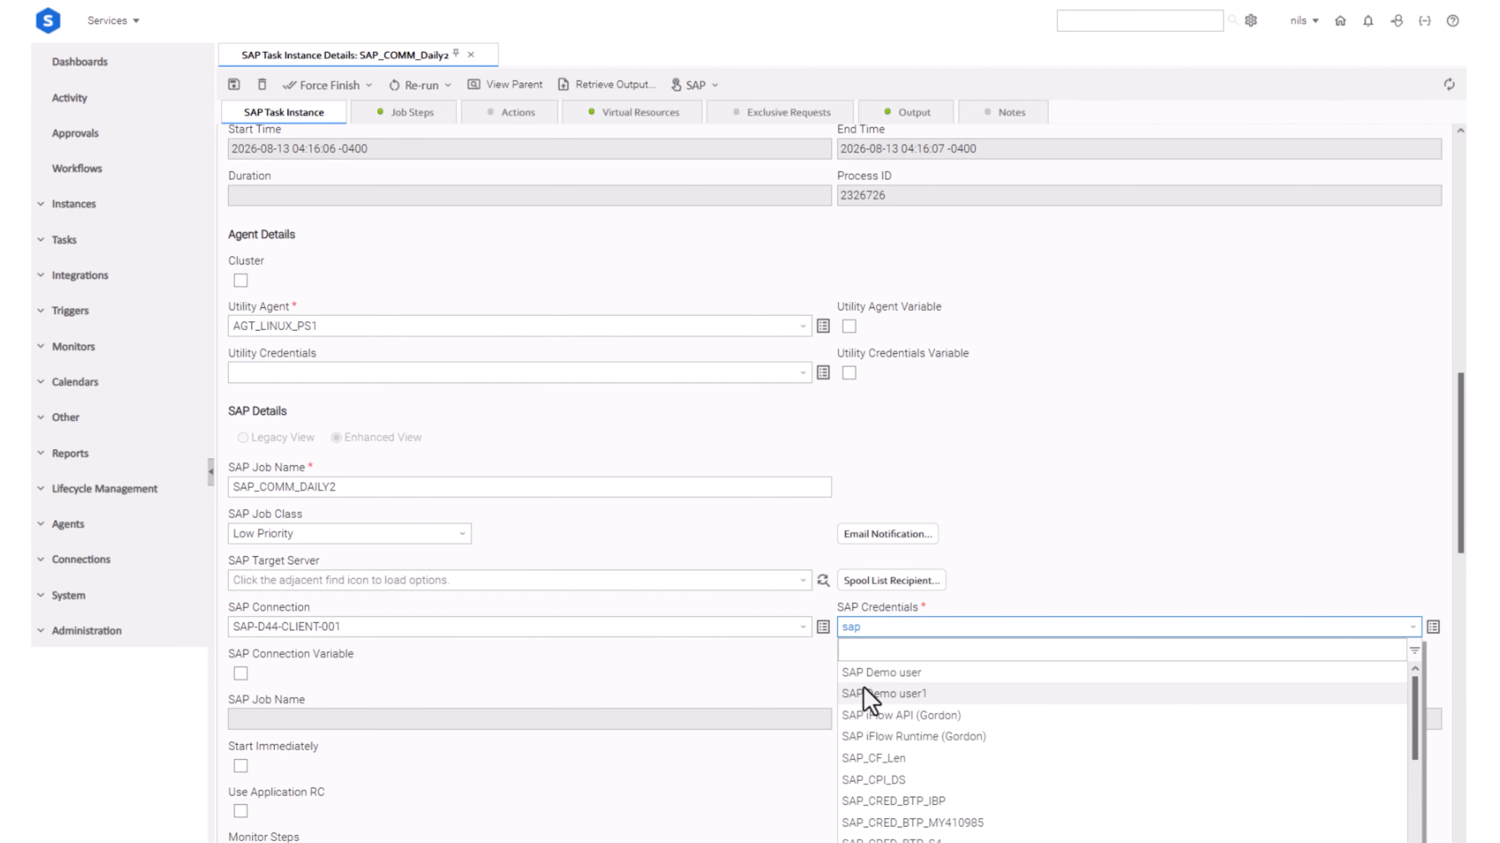
click(868, 672)
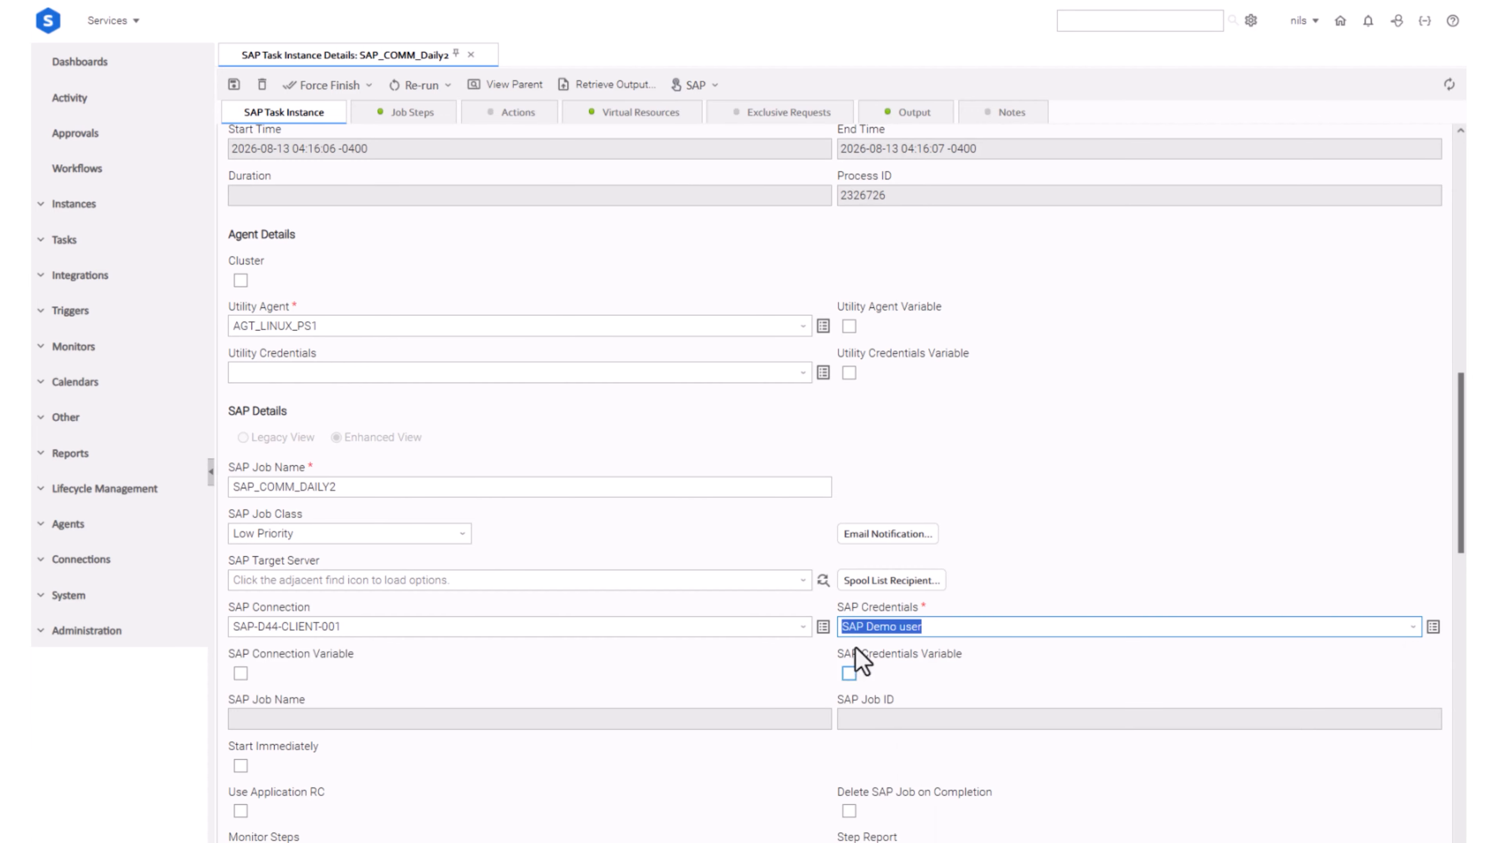
click(235, 88)
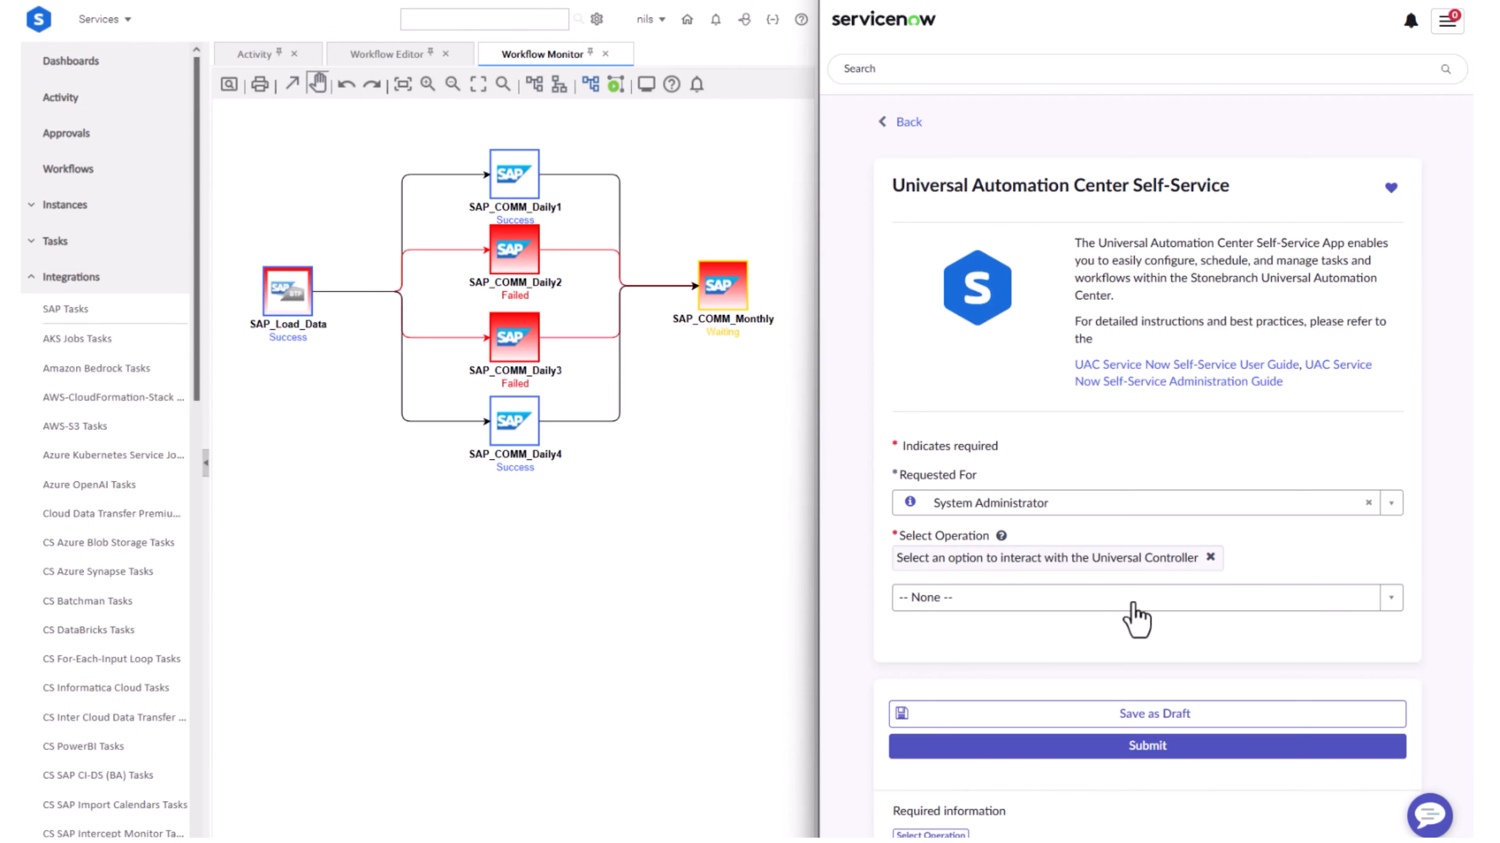
In the ServiceNow self-service form, select the Rerun Failed Task operation and enter SAP_COMM_DAILY2 as the task name
click(1134, 600)
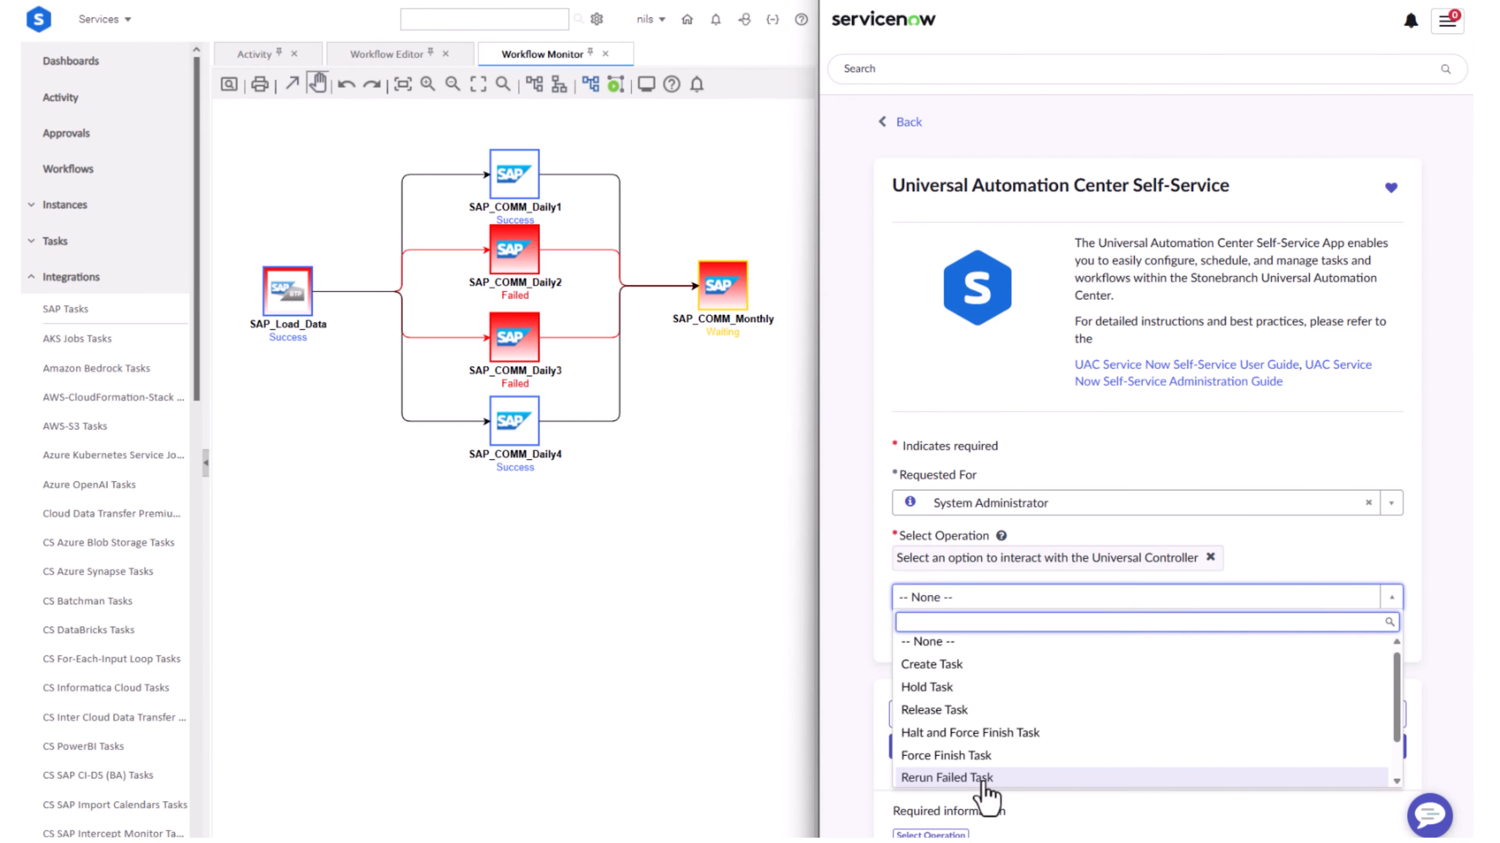
click(983, 779)
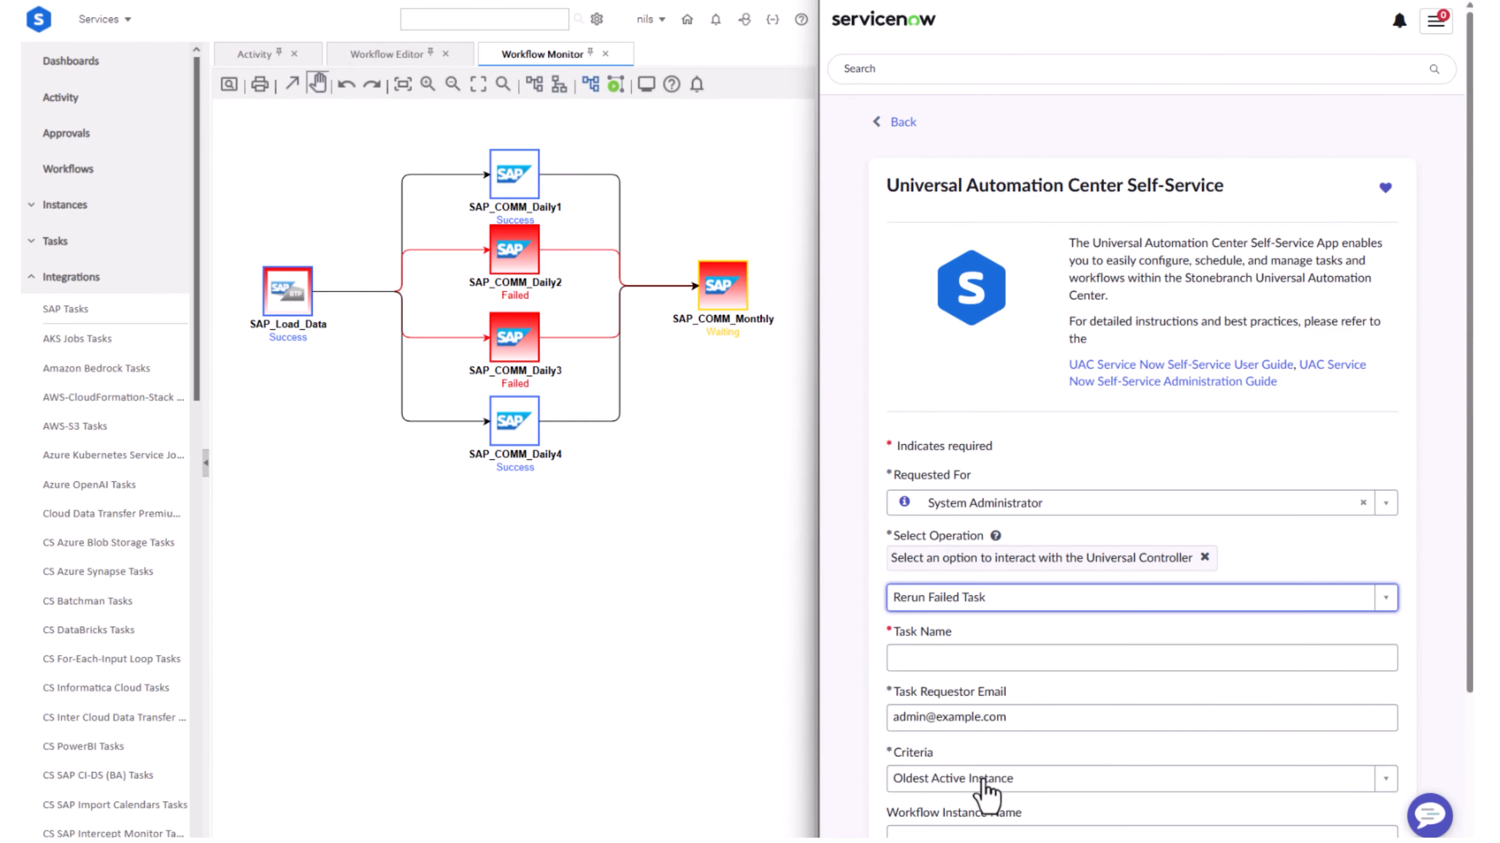
click(951, 662)
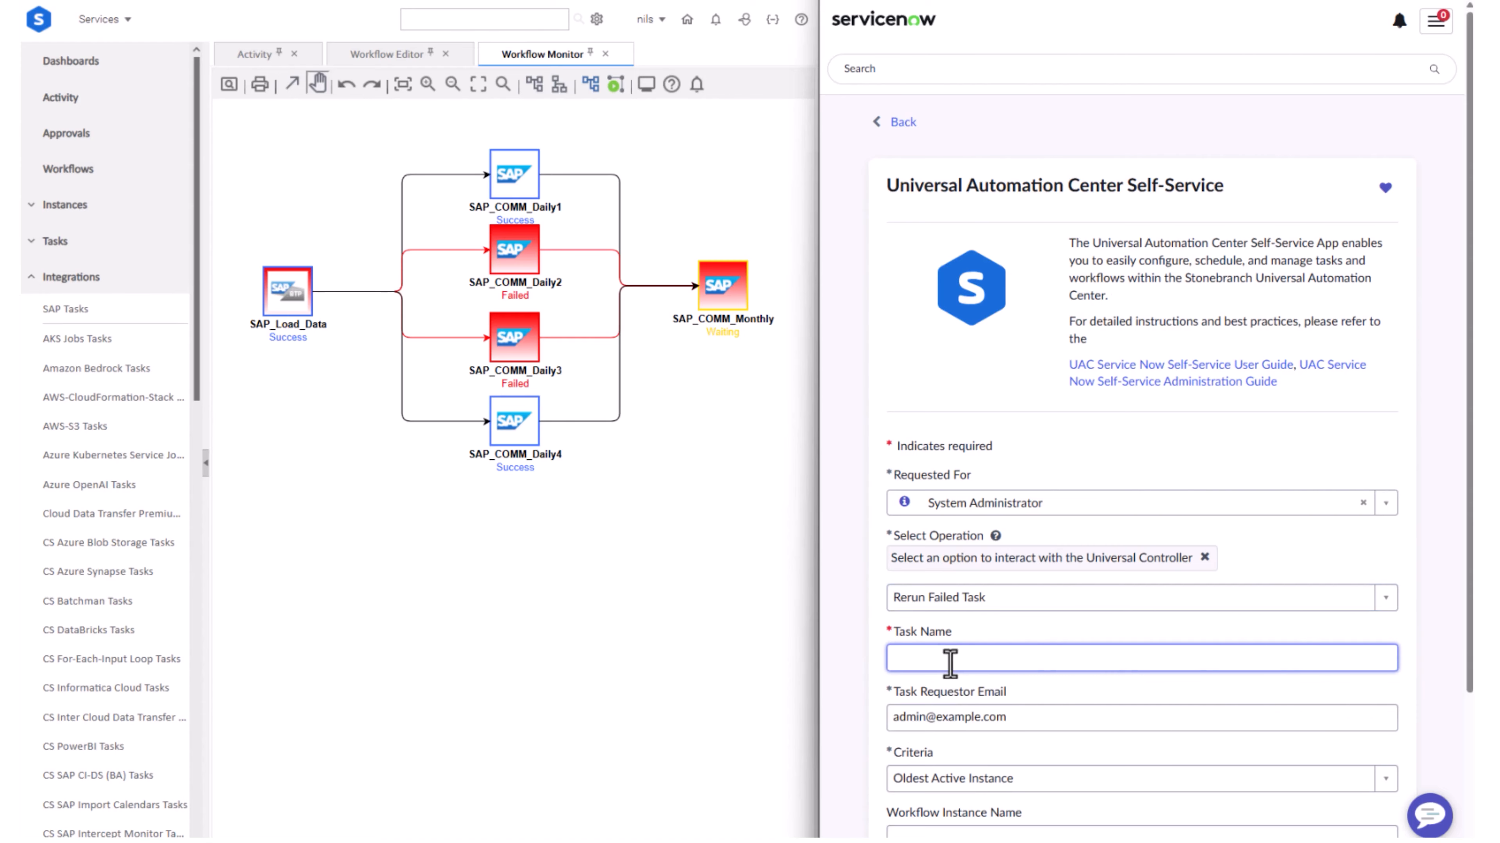
text(SAP_COMM_DAILY2)
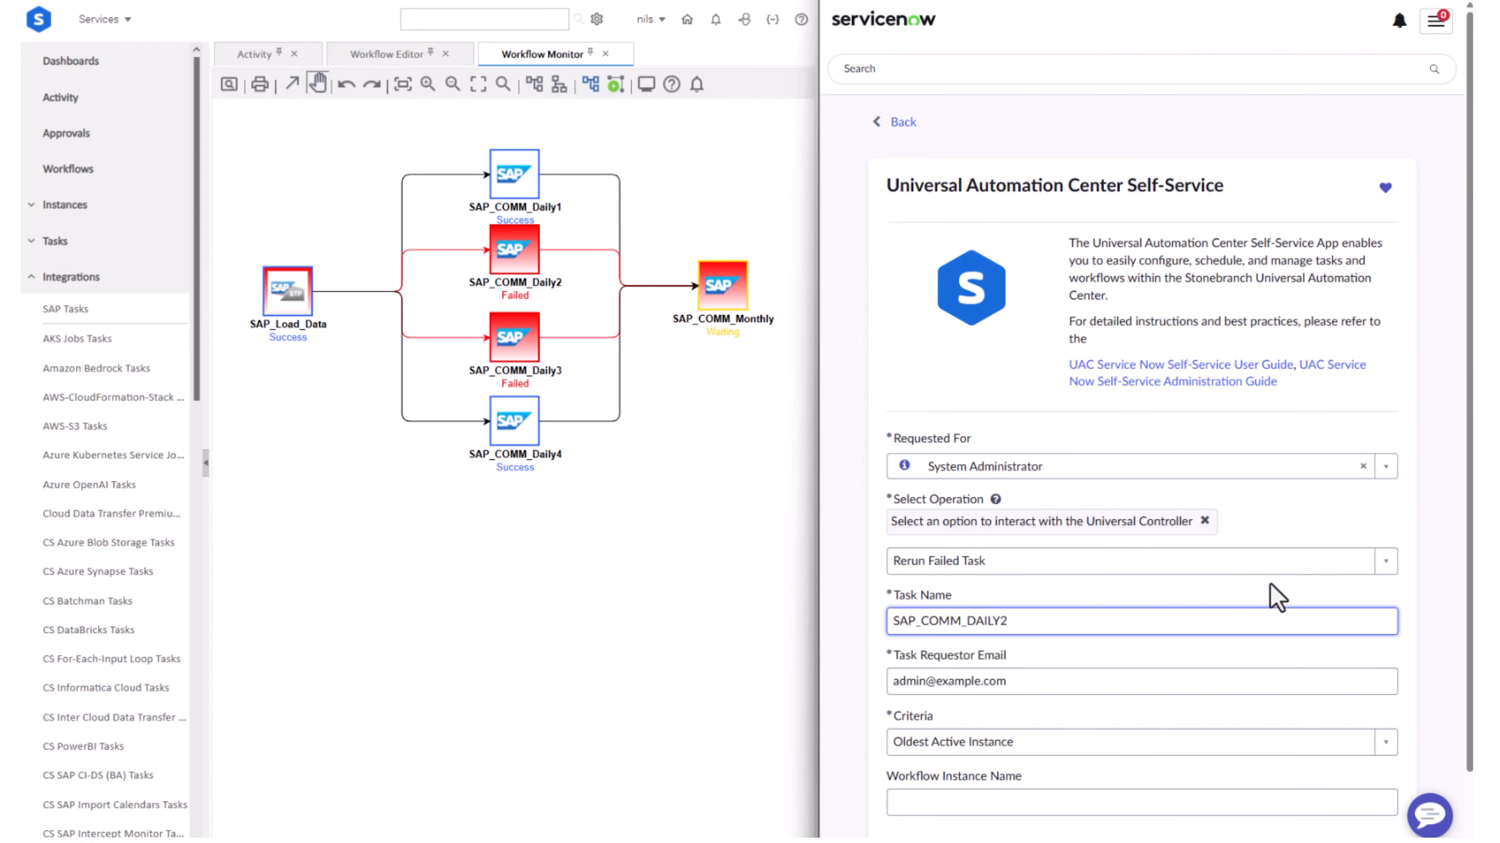
Submit the self-service request to rerun the failed task SAP_COMM_DAILY2 with the Oldest Active Instance criteria
scroll(1275, 596, down, 2)
key(Return)
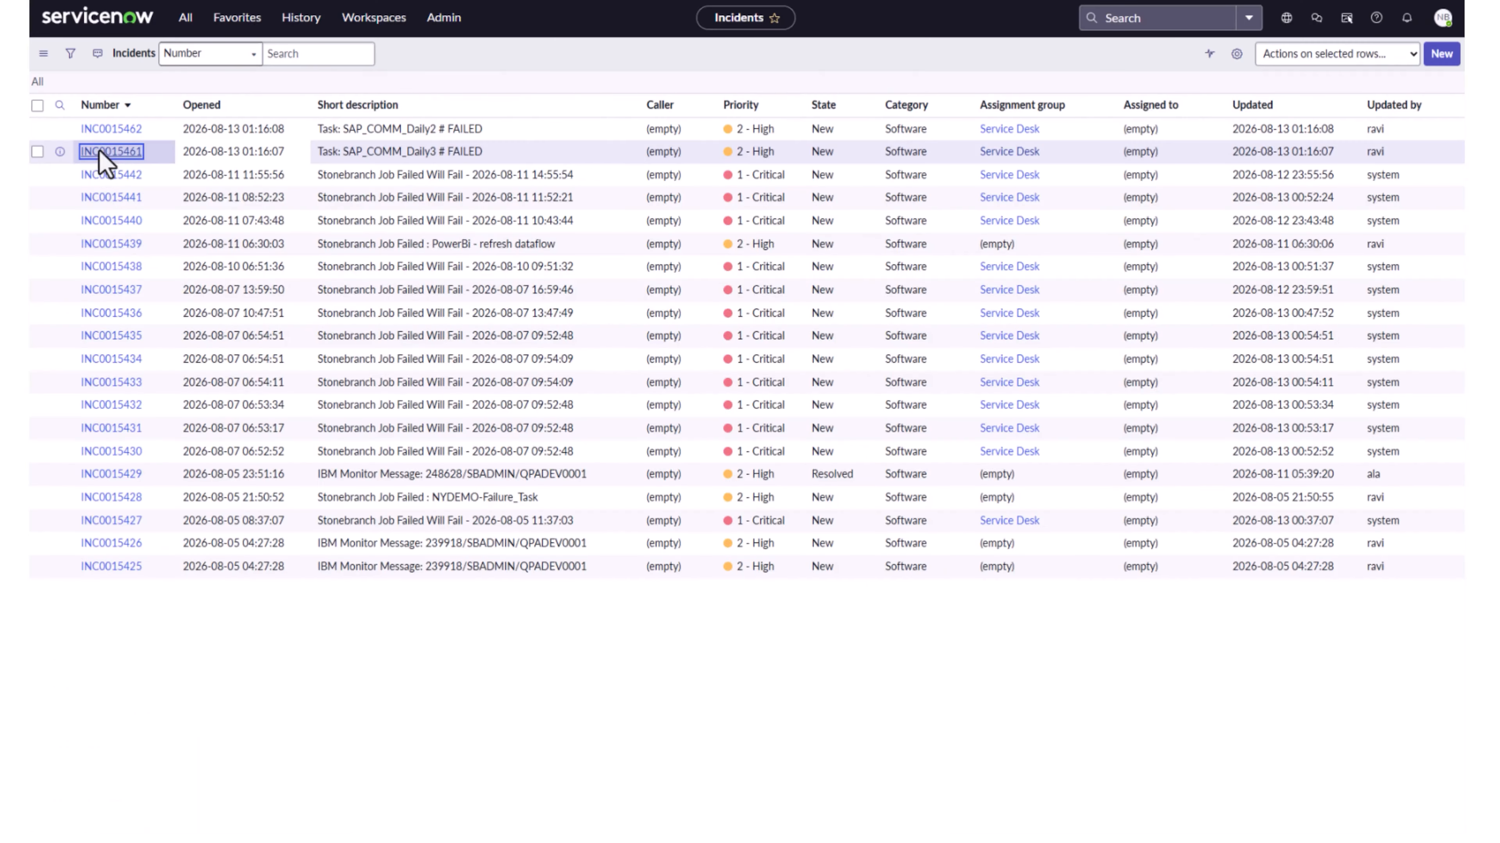
Open the ServiceNow incident for the SAP_COMM_Daily3 task and examine the ABAP step creation message in its description
click(99, 154)
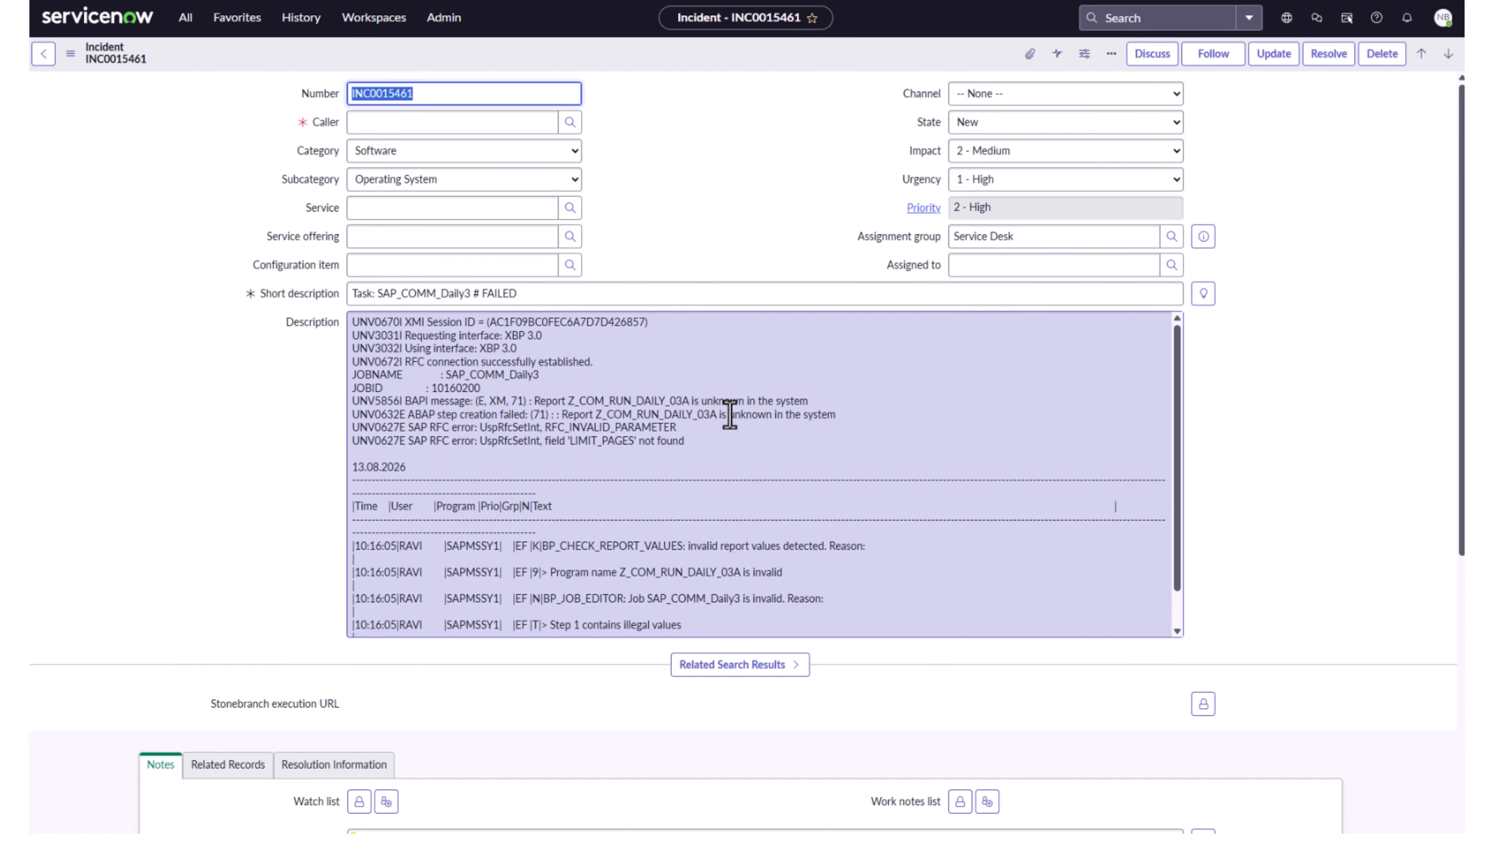
drag(560, 415, 835, 418)
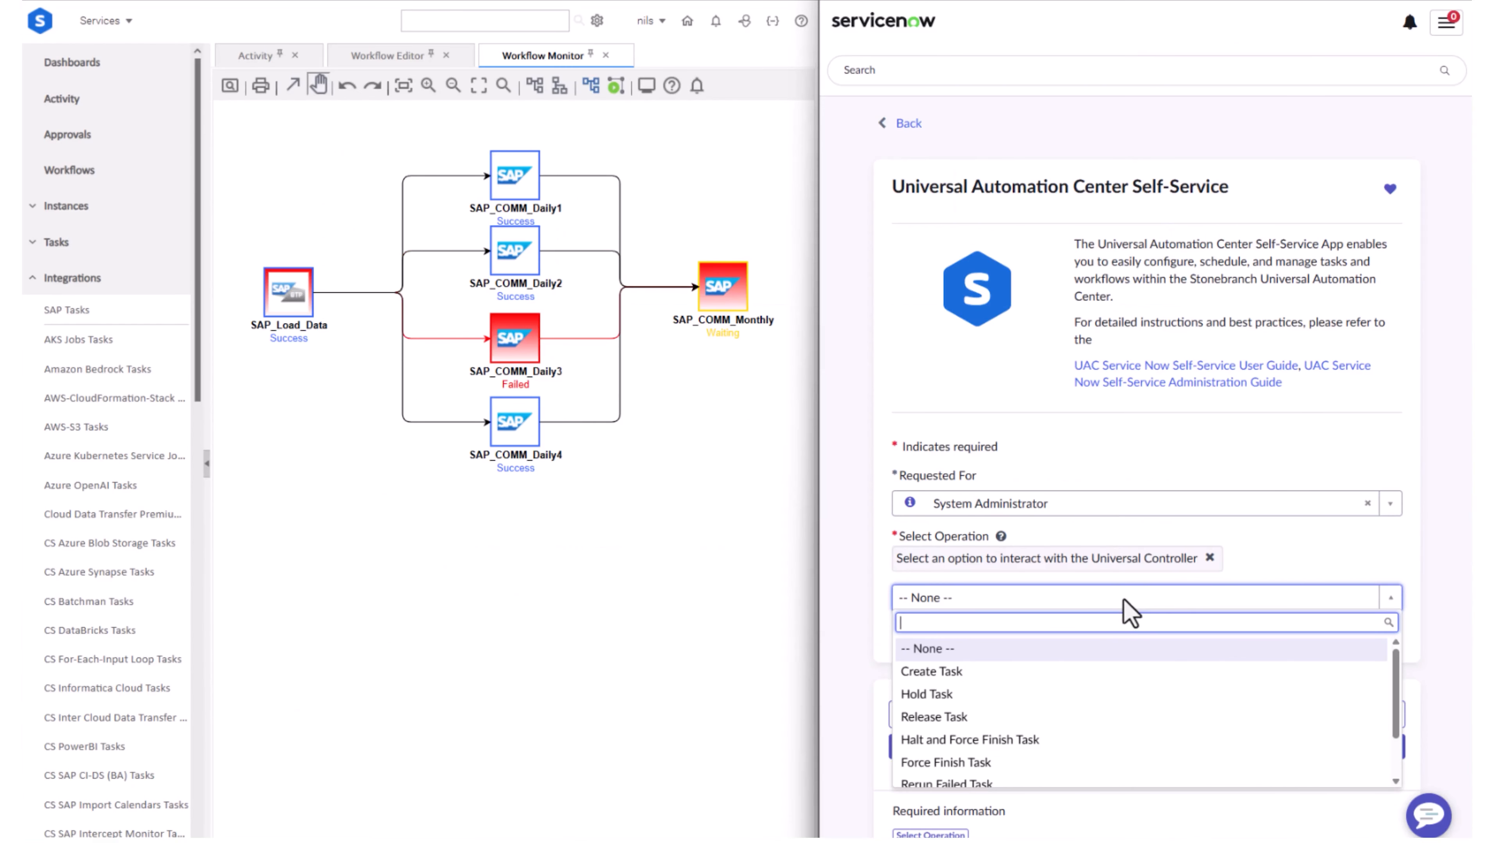
Submit a ServiceNow self-service request with the Force Finish Task operation for the task SAP_COMM_Daily3 and expand the request's stage details
scroll(1038, 704, down, 3)
click(1021, 707)
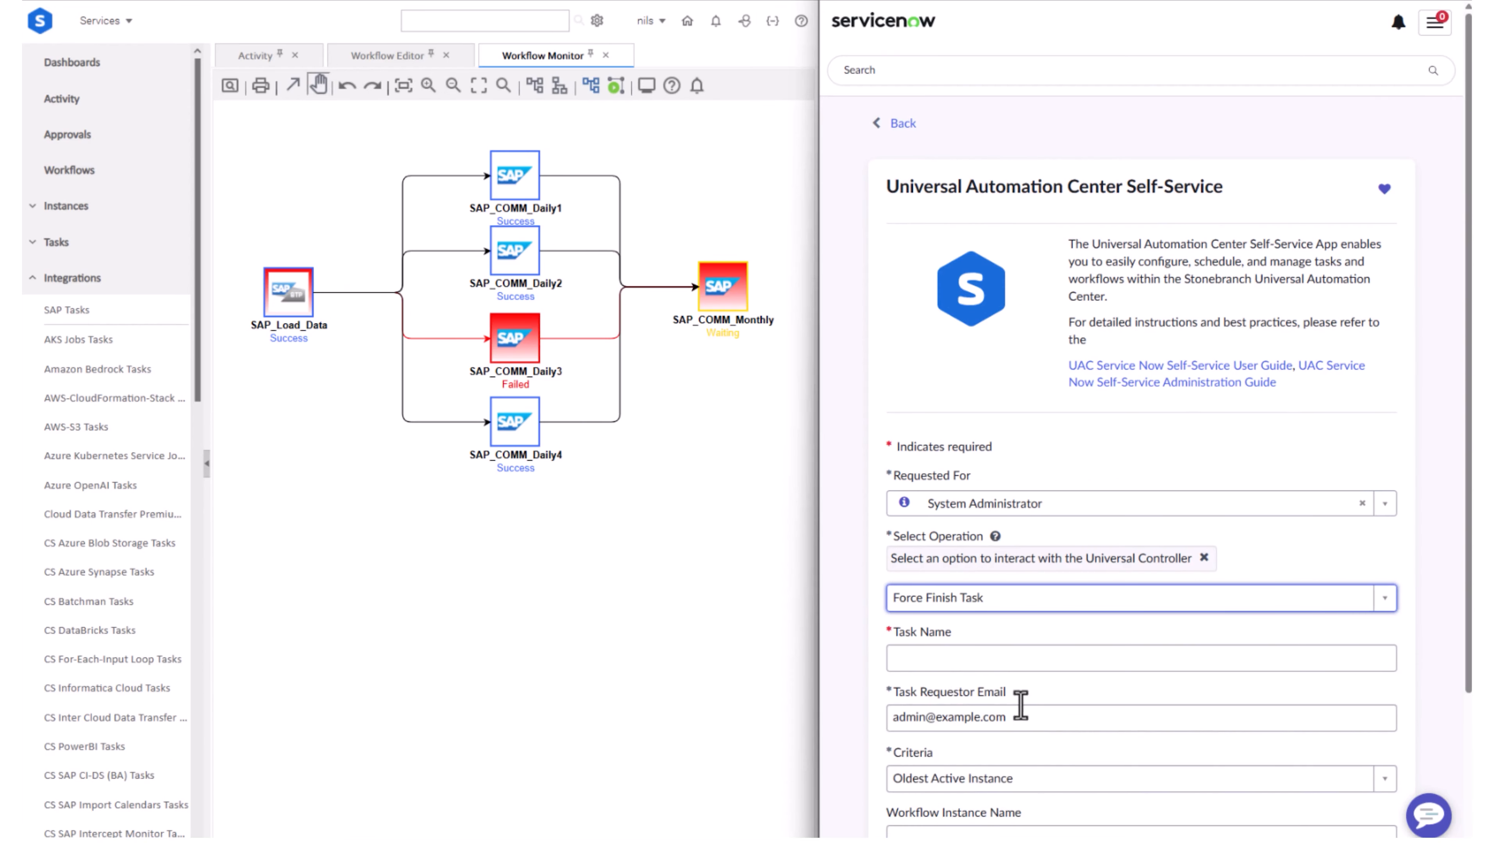
click(997, 658)
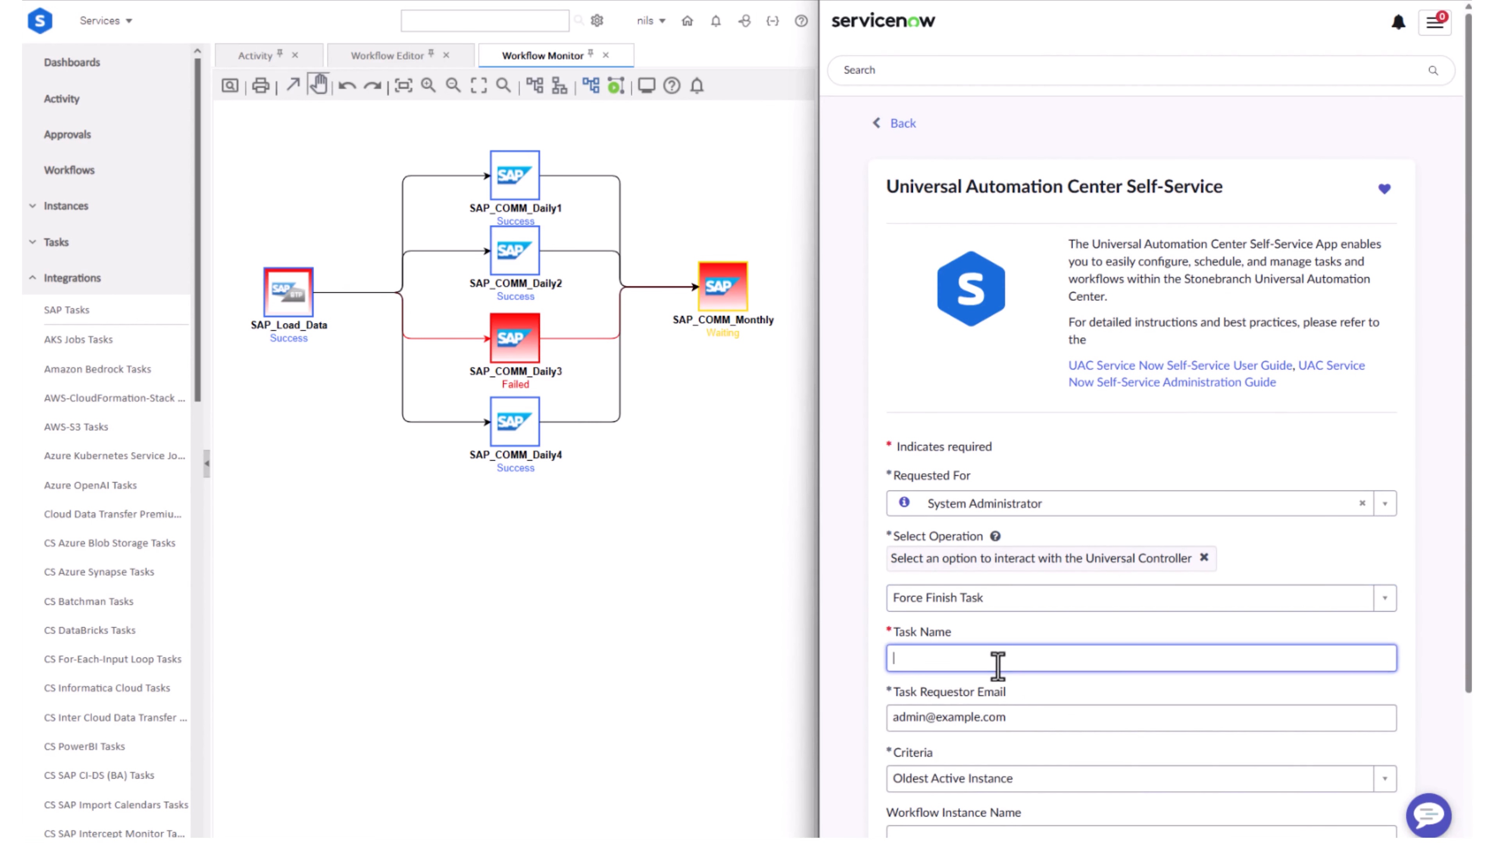
text(SAP_COMM_Daily3)
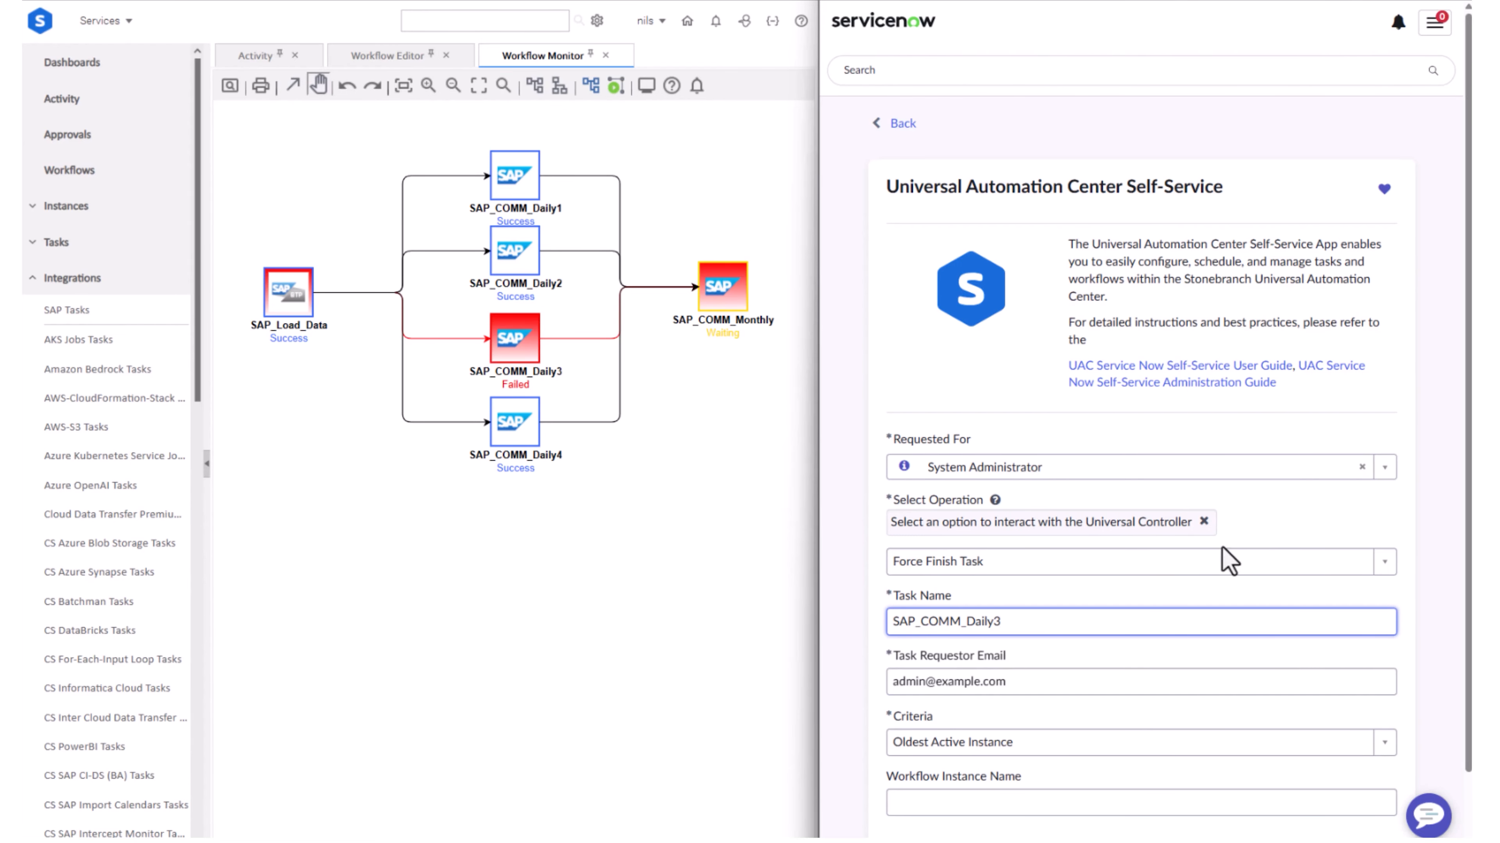
scroll(1216, 562, down, 2)
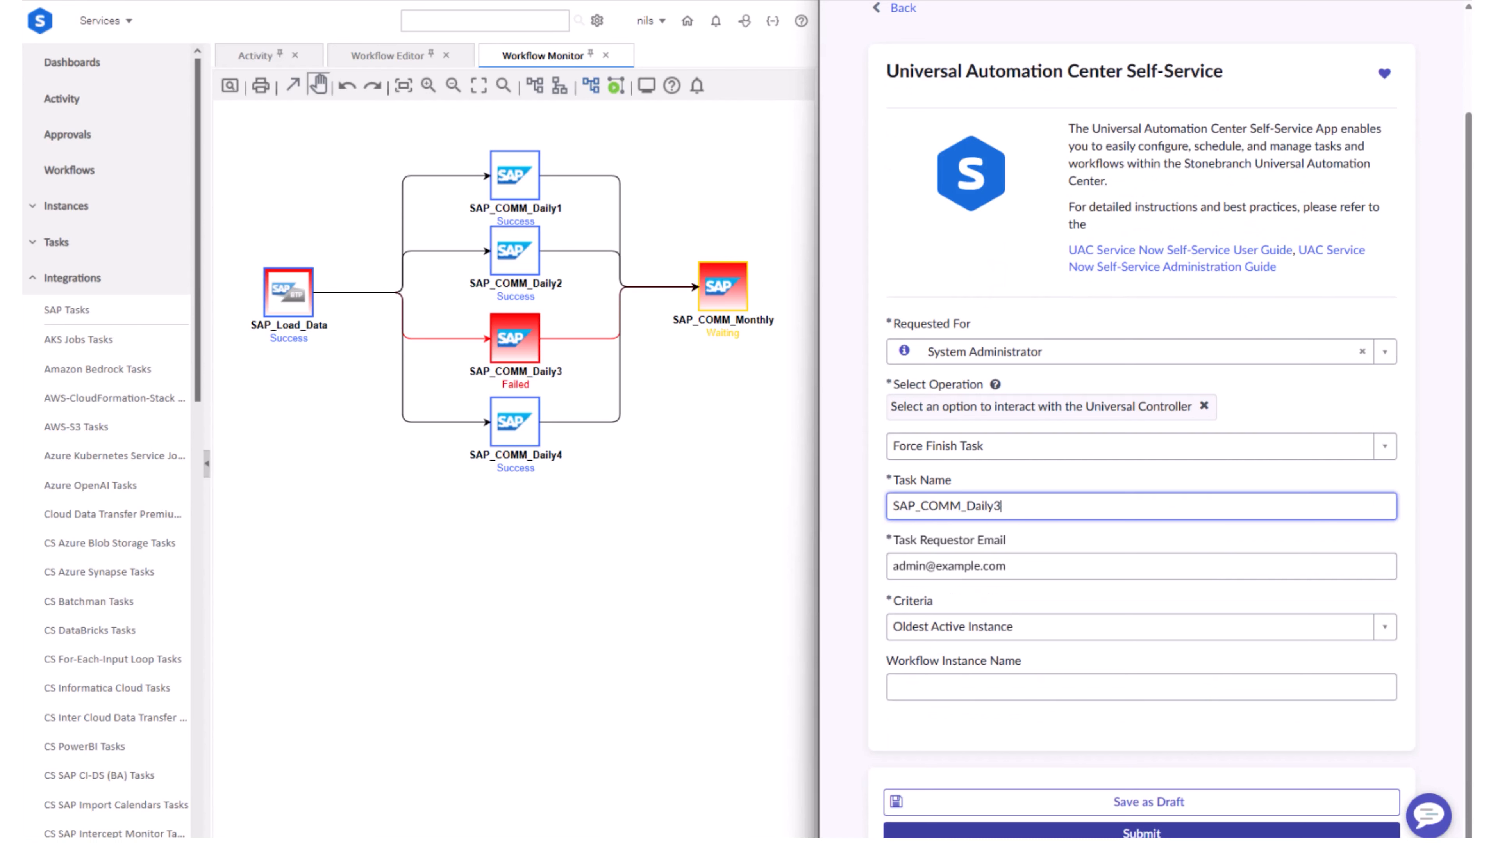
click(1141, 831)
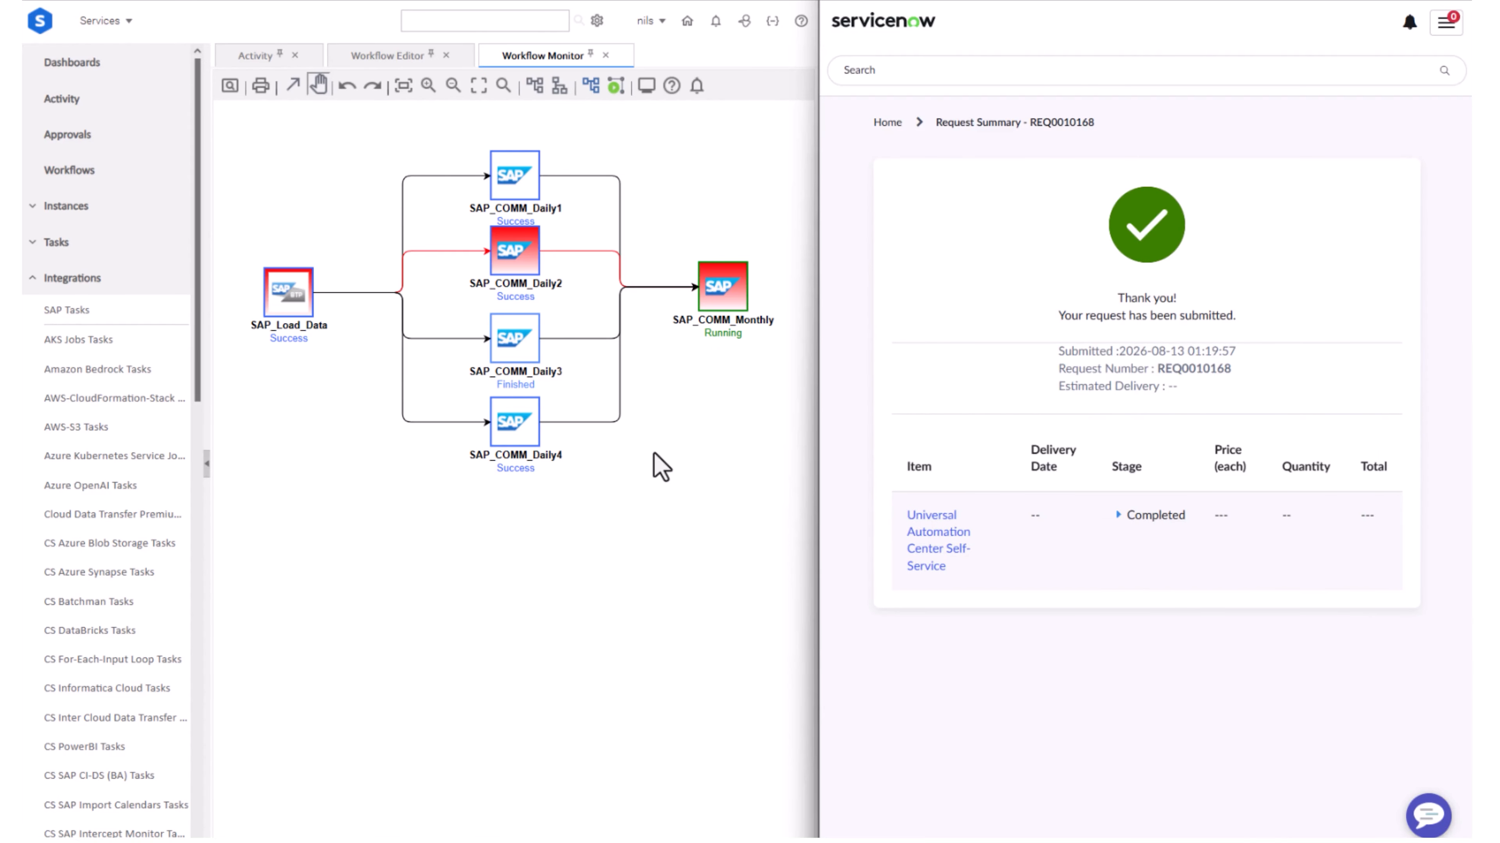
click(1116, 515)
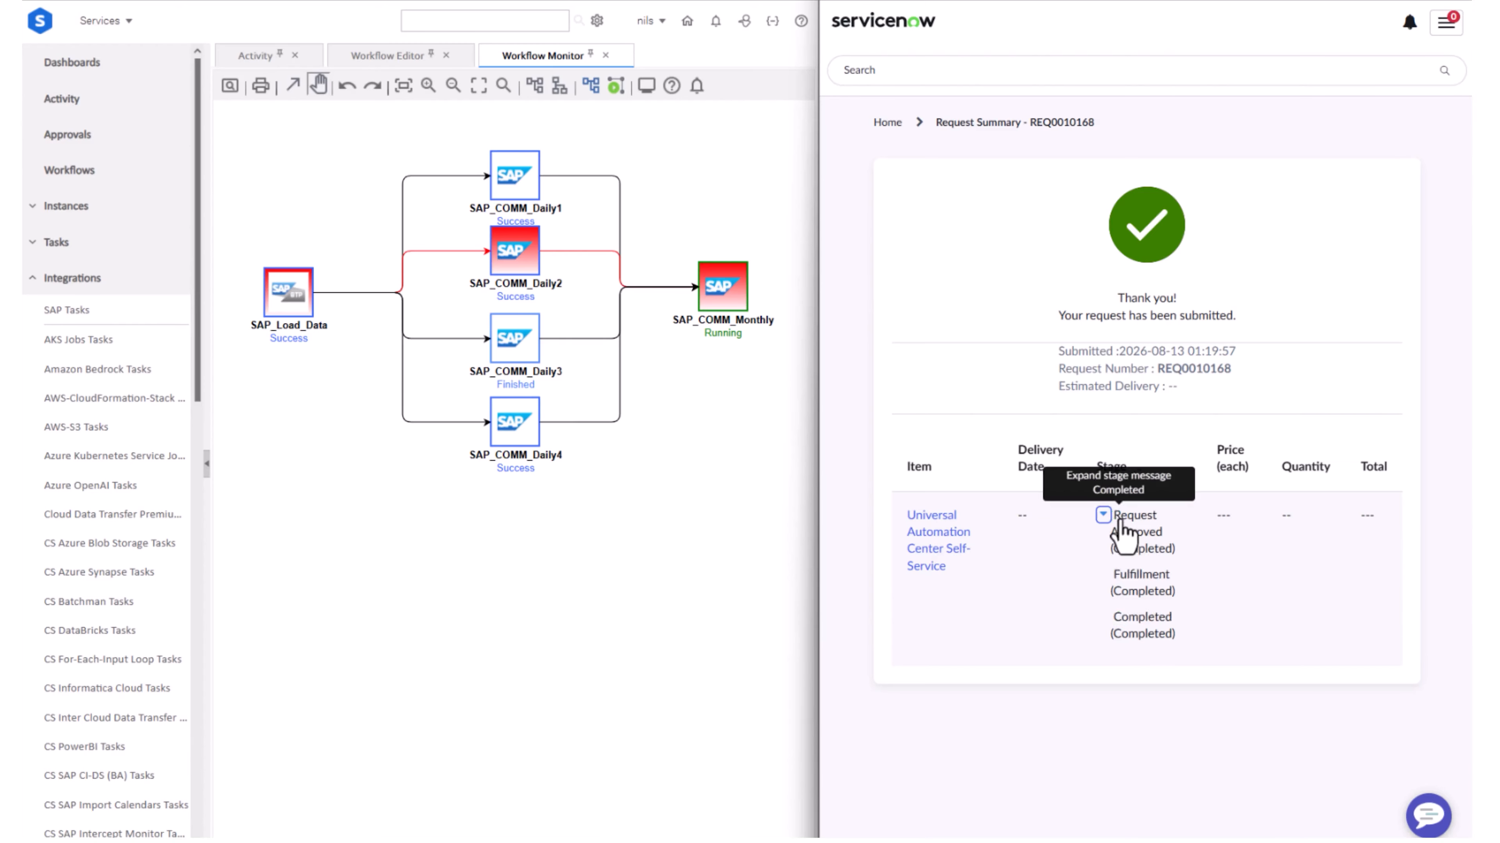